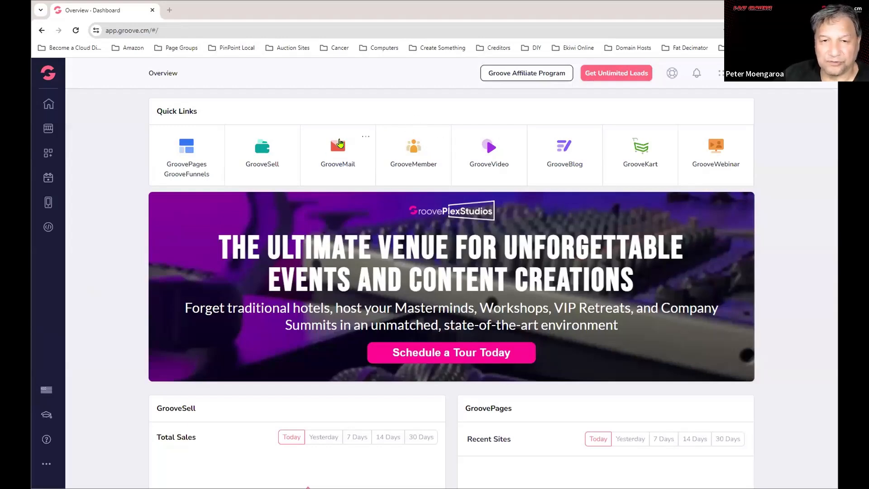
Launch GrooveMail from the Groove apps panel.
left_click(47, 78)
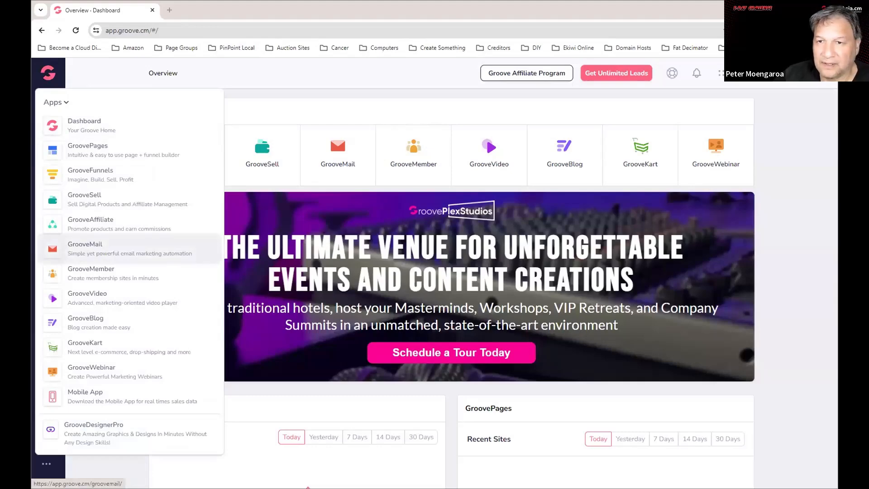
left_click(101, 252)
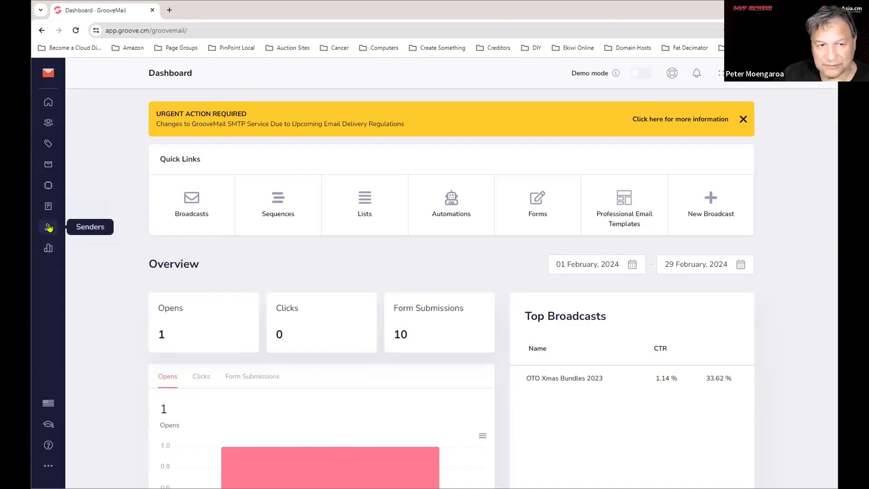
Show the Recipients list under GrooveMail's Senders section.
left_click(49, 228)
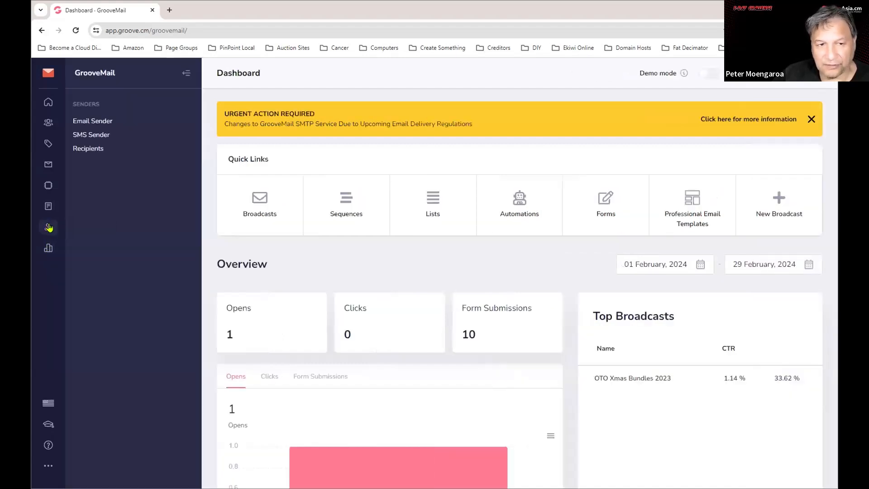
left_click(88, 149)
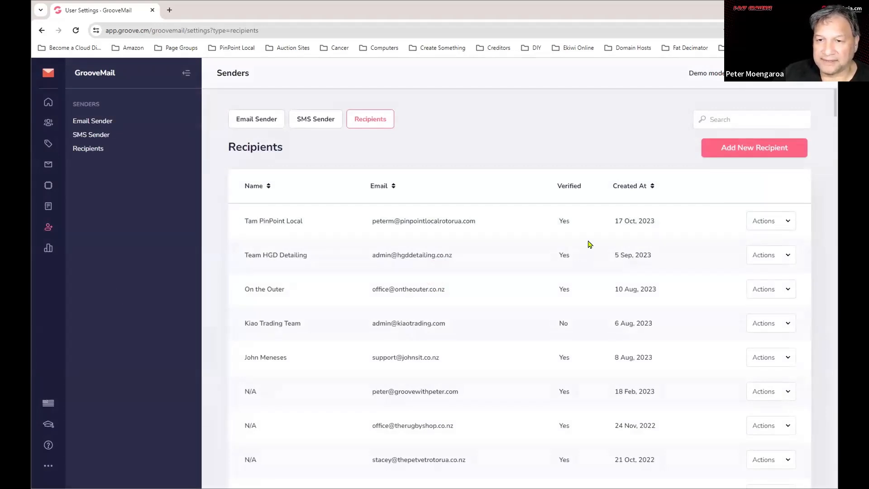
Look over the Recipients table, then enable Demo mode to mask names and emails.
scroll(590, 244, "down", 3)
scroll(596, 253, "up", 3)
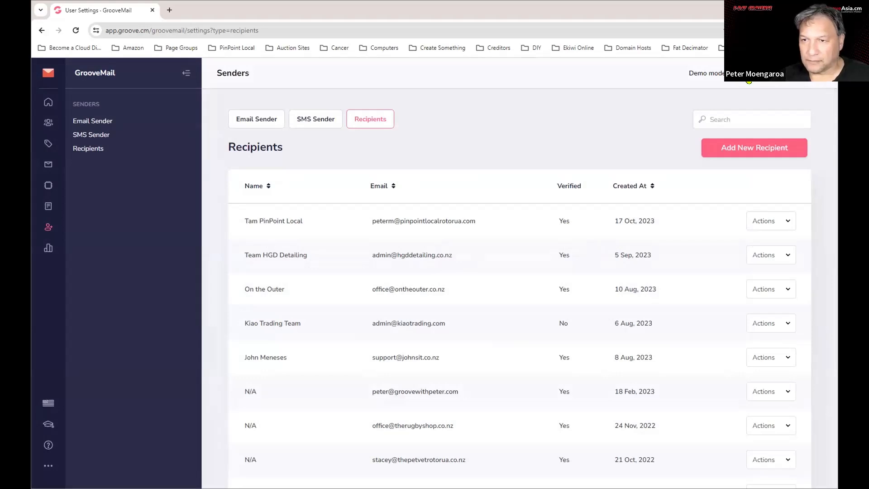
left_click(761, 80)
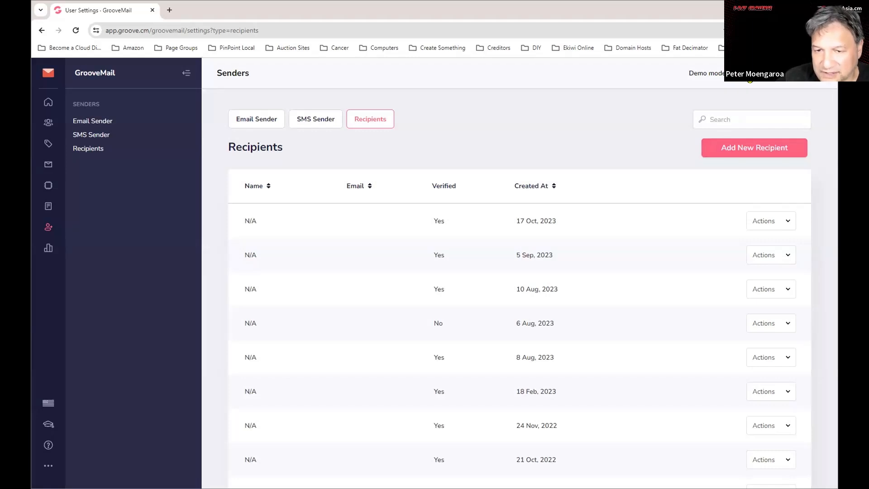
left_click(750, 80)
scroll(556, 269, "down", 2)
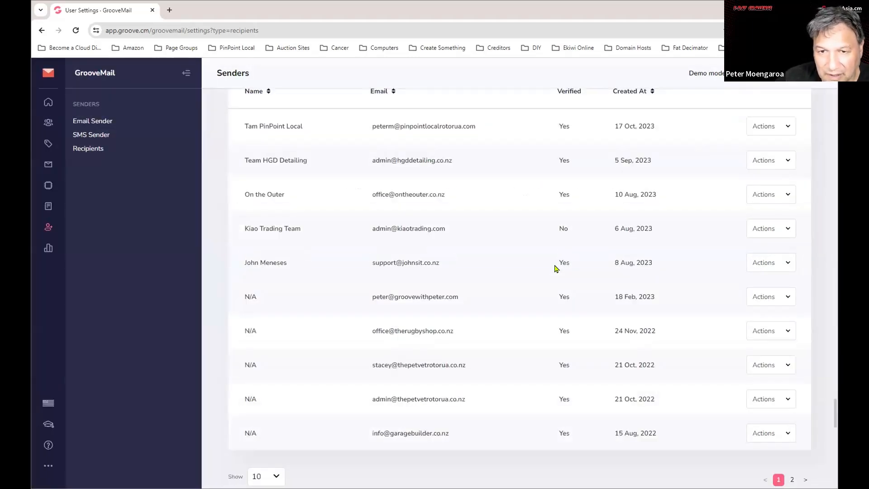
scroll(562, 281, "up", 3)
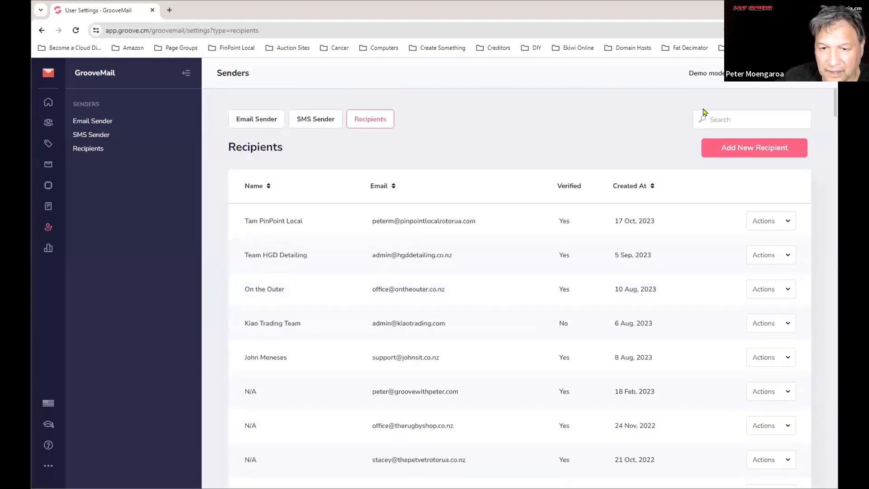
left_click(750, 80)
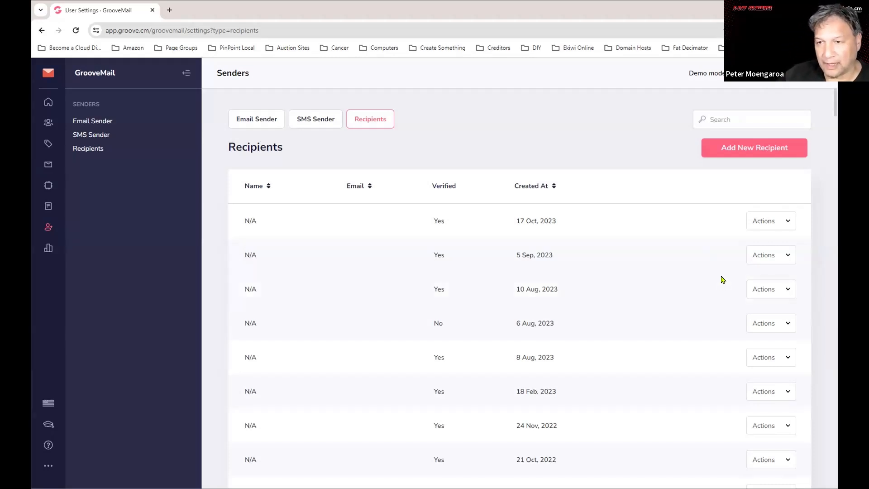
left_click(759, 151)
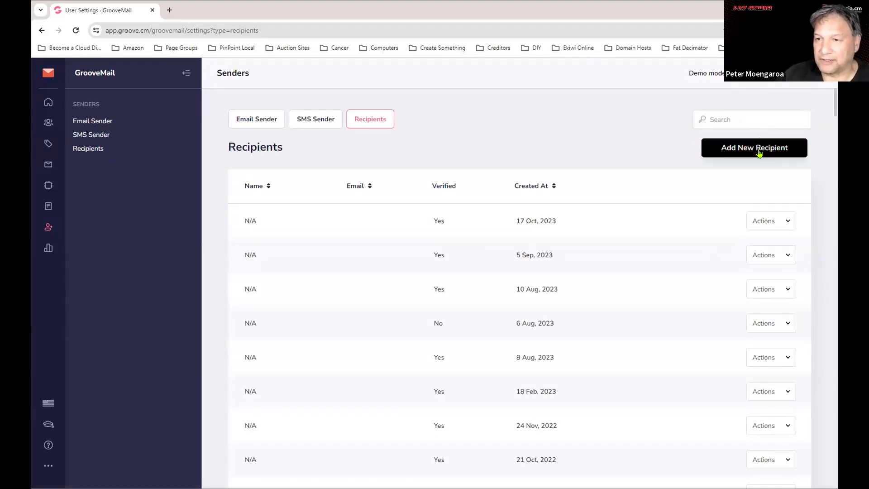
left_click(348, 254)
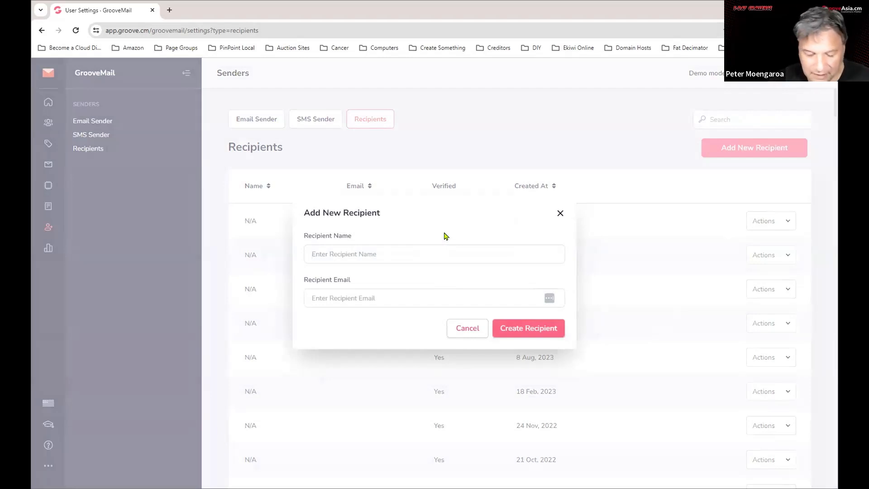
type("Ekiwi")
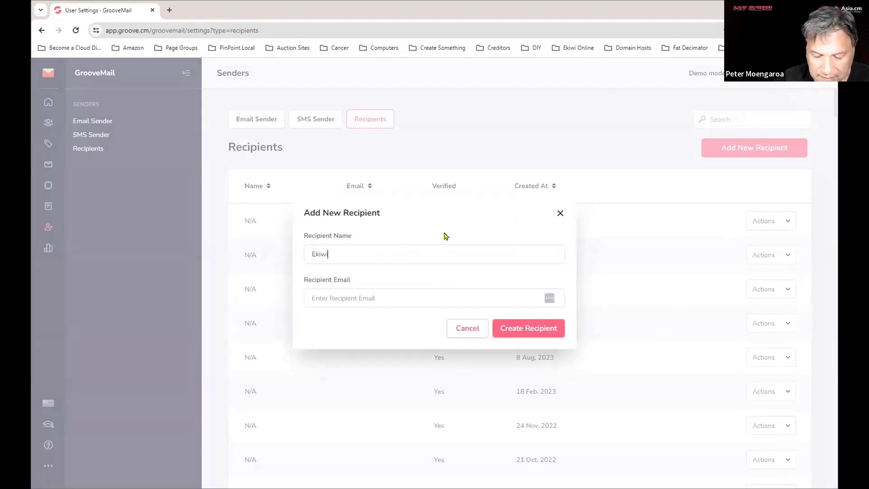
type(" Online")
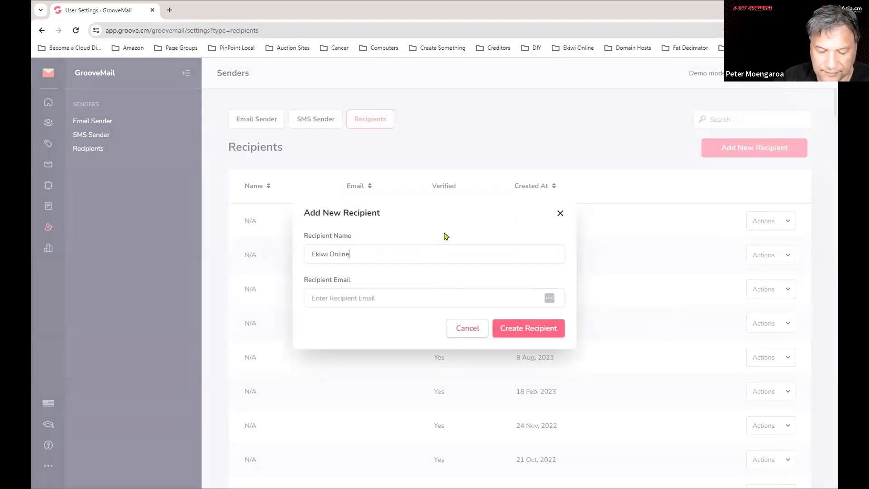
left_click(374, 297)
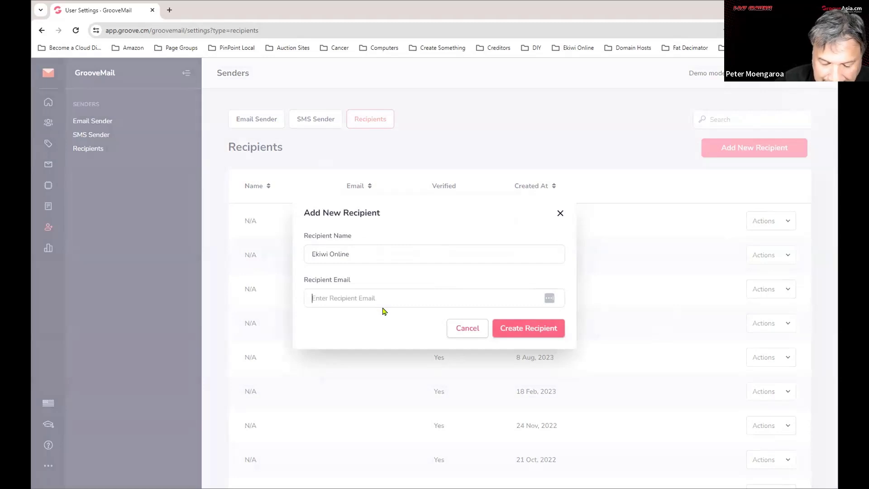
type("info")
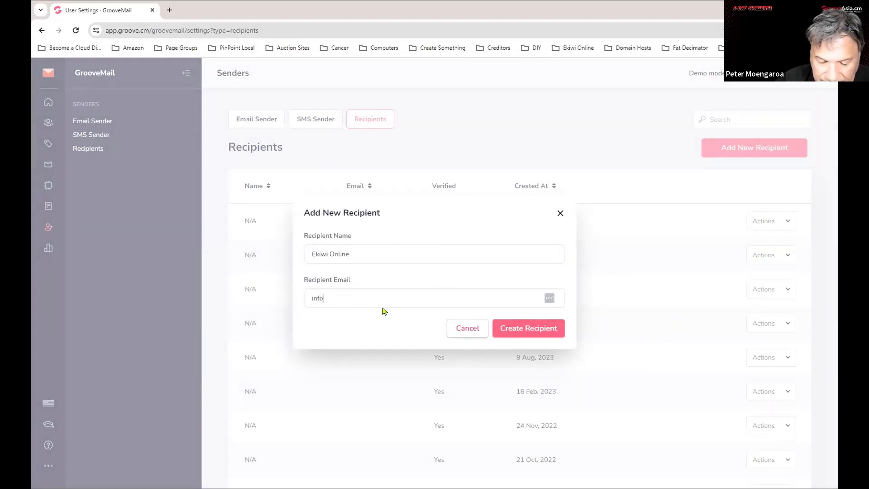
key("BackSpace")
key("BackSpace")
key("BackSpace")
key("BackSpace")
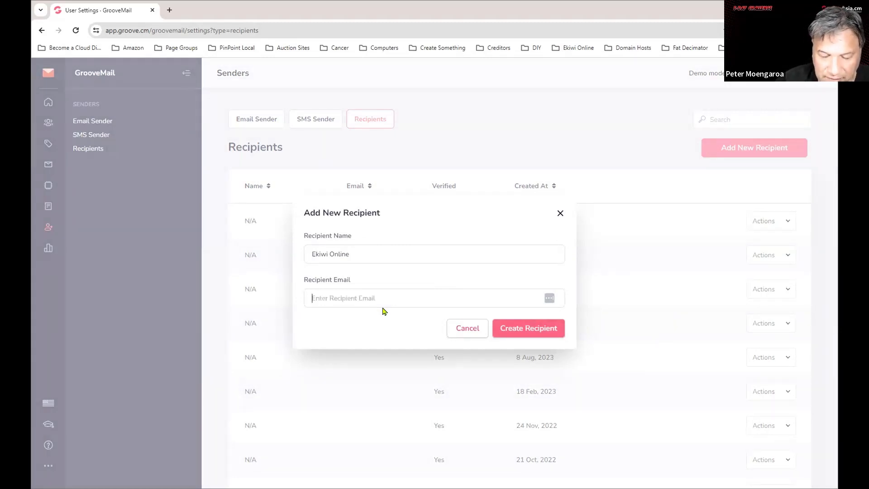
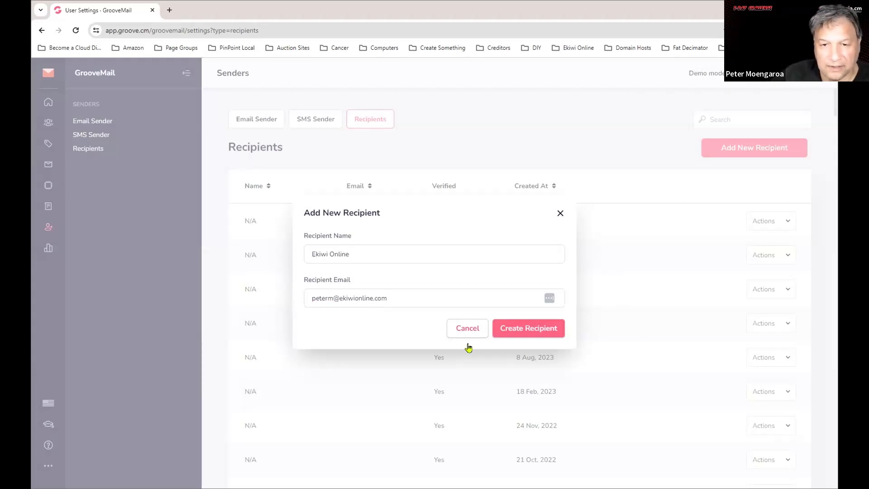
left_click(546, 332)
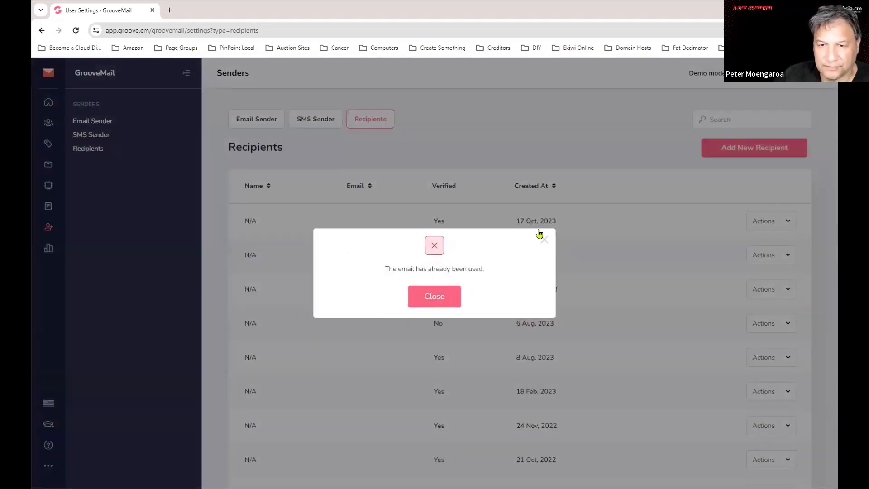
left_click(543, 238)
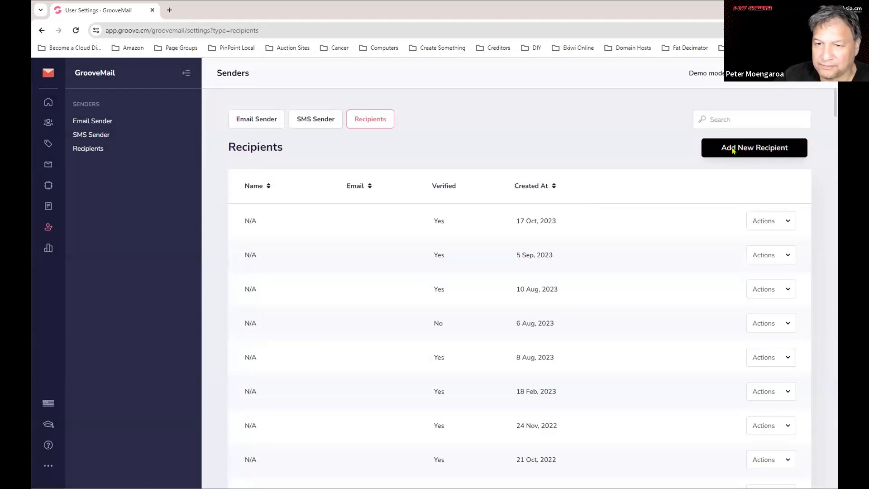
Create recipient Ekiwi Online with its info e-mail address and close the success message.
left_click(734, 151)
left_click(322, 254)
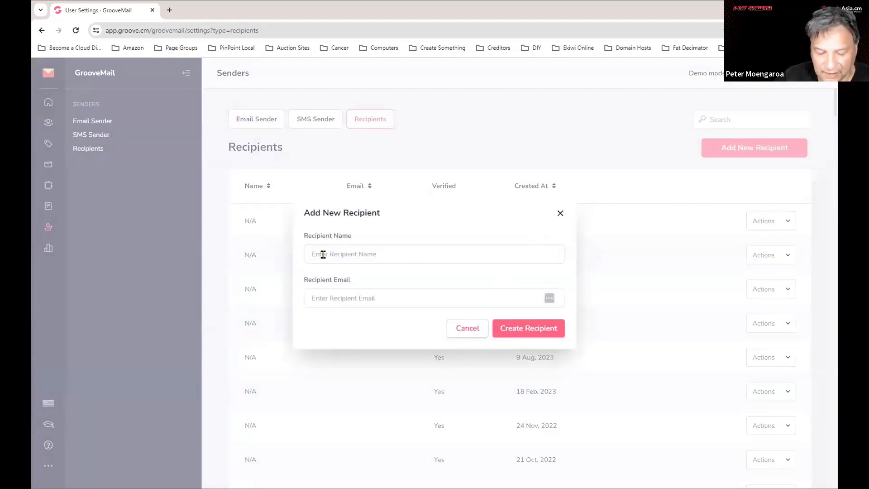
type("Ekiwi ")
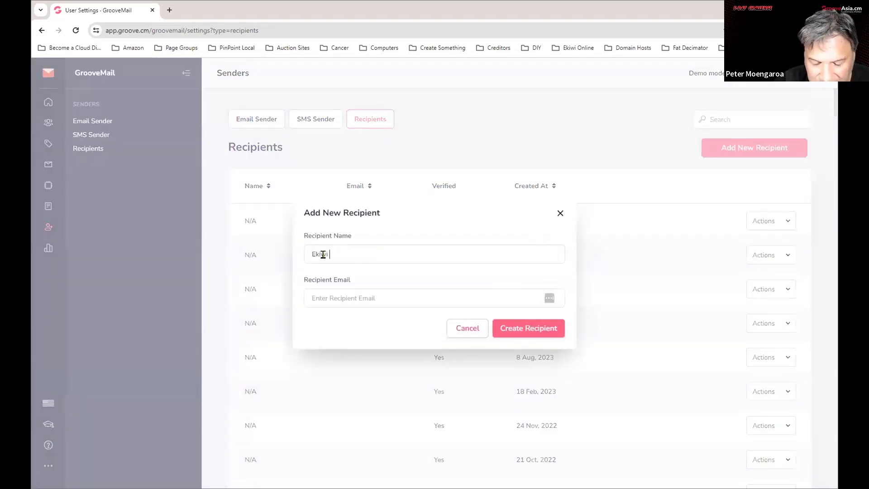
type("Online")
key("Tab")
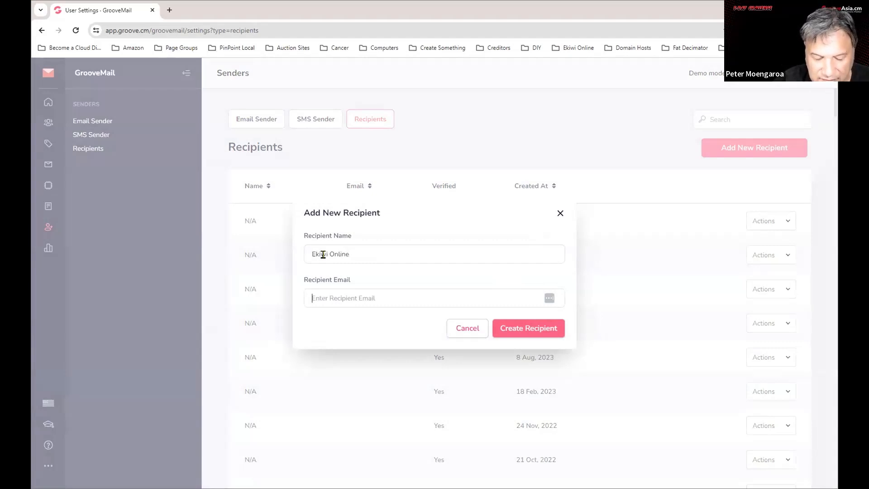
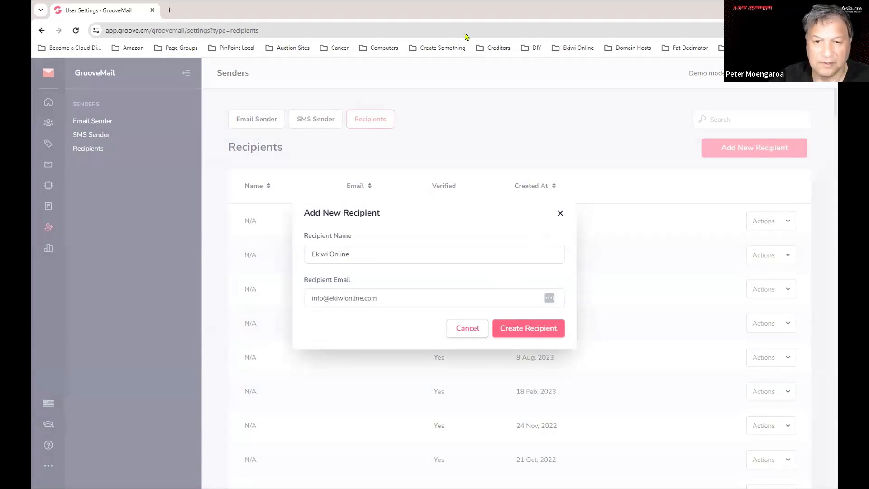
left_click(555, 329)
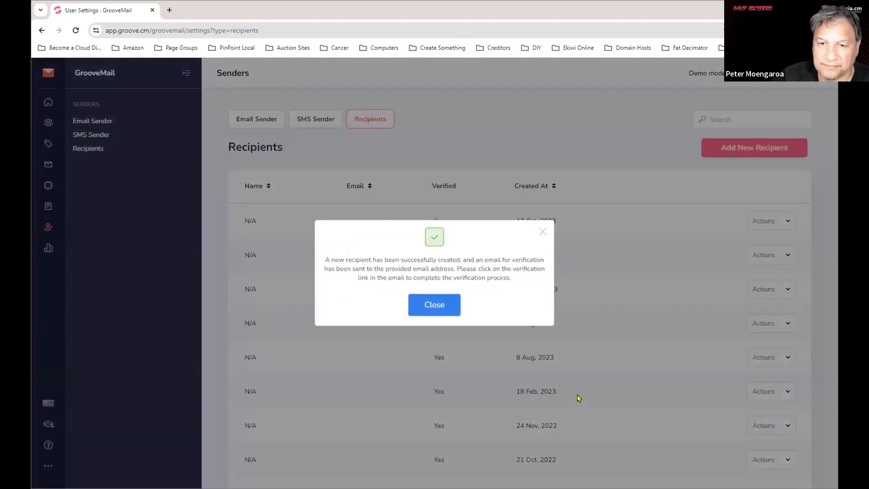
left_click(429, 310)
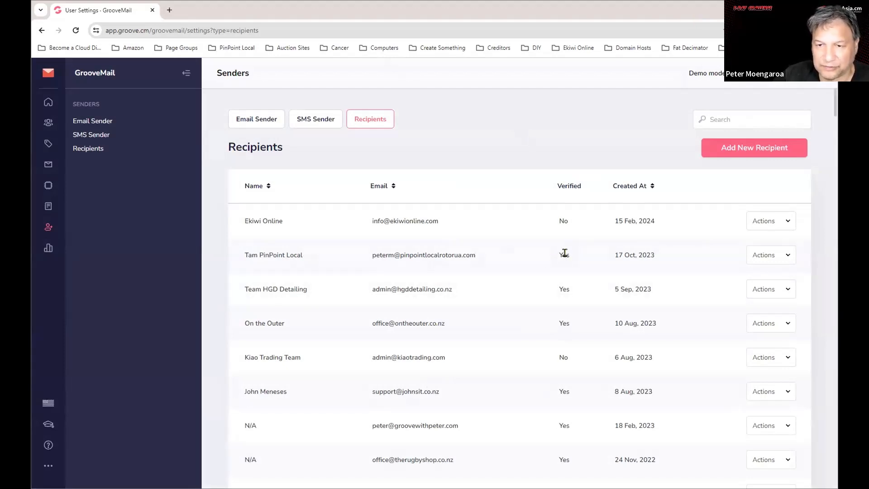
Review the recipients table and switch Demo mode on to mask names and emails.
scroll(600, 346, "down", 1)
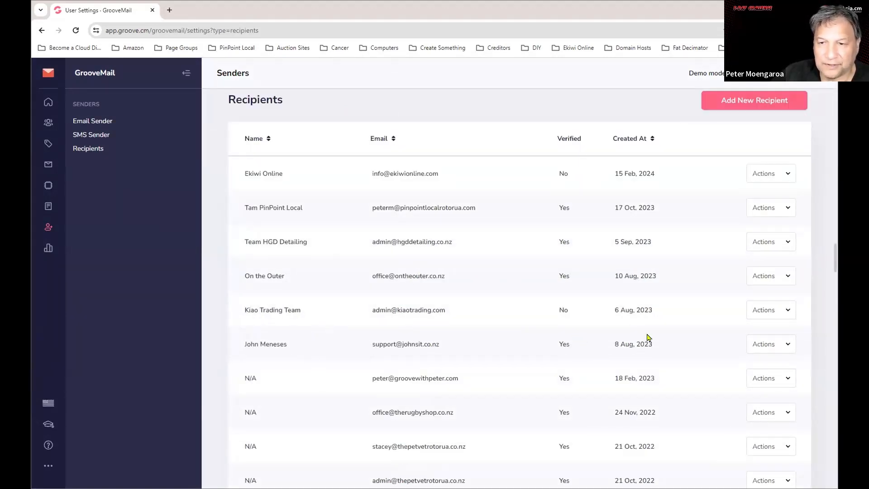
scroll(648, 333, "up", 1)
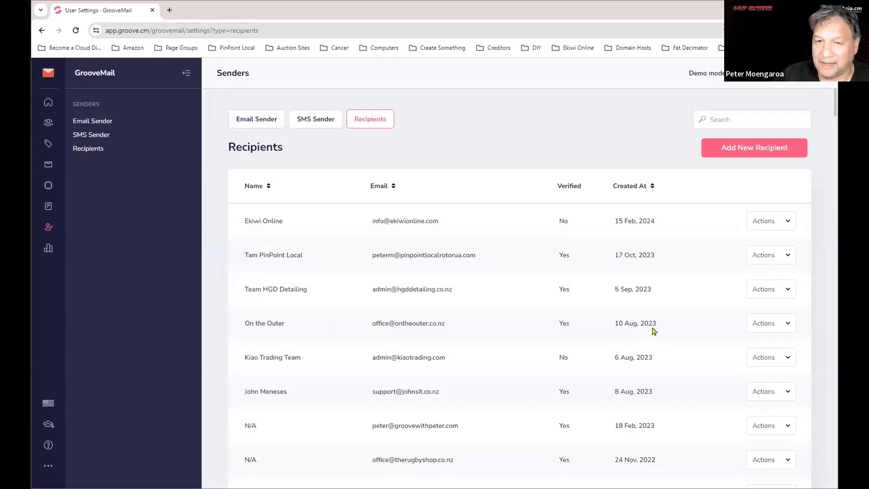
left_click(754, 81)
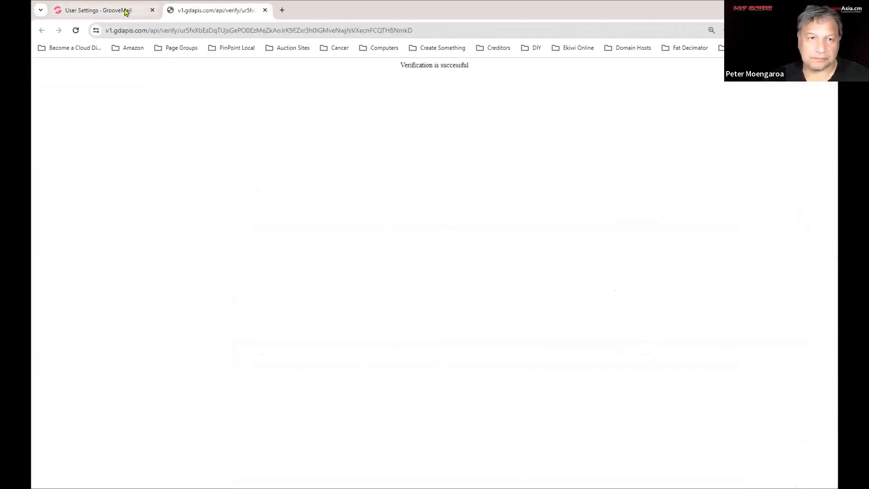
Check Ekiwi Online shows Verified = Yes, re-enable Demo mode, and close the verification tab.
left_click(120, 10)
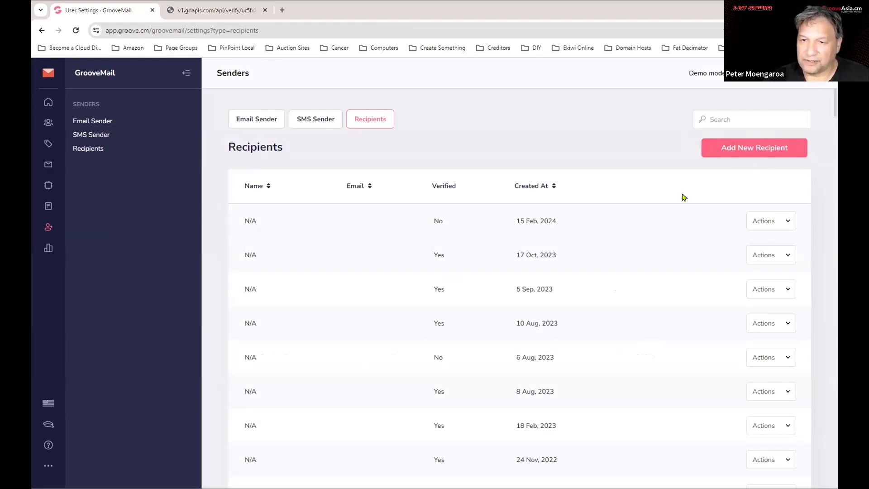
left_click(750, 77)
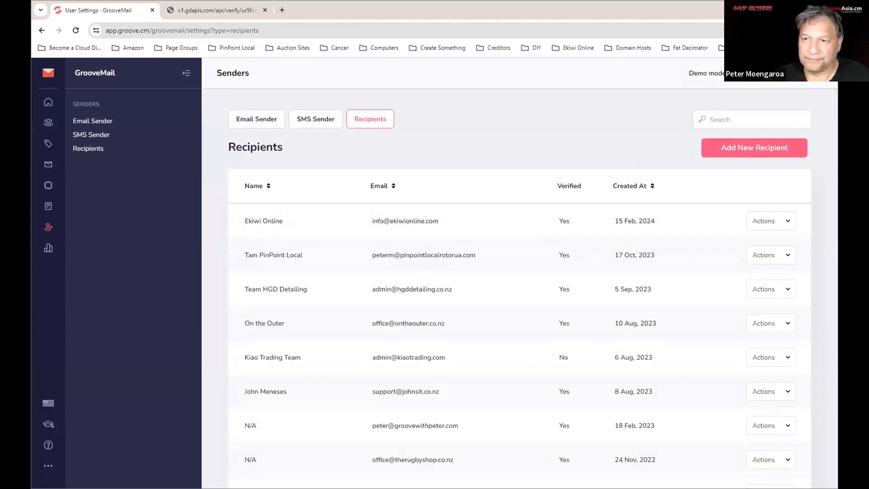
left_click(750, 75)
left_click(229, 11)
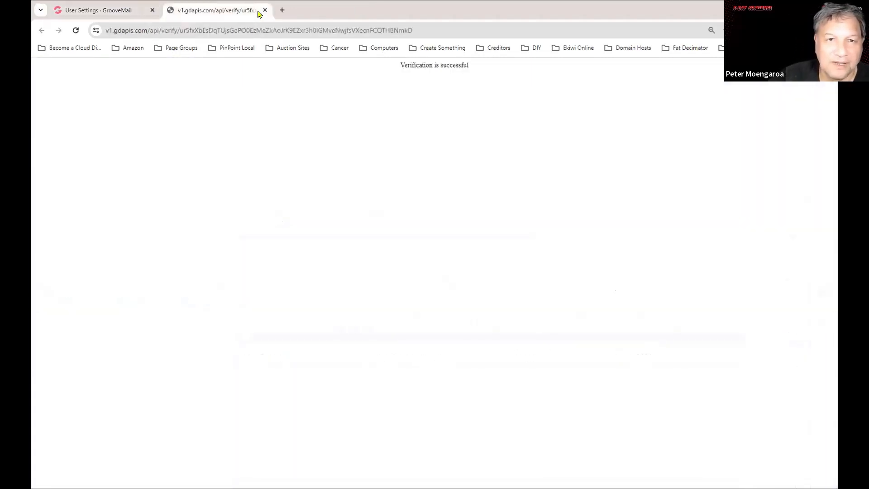
left_click(265, 11)
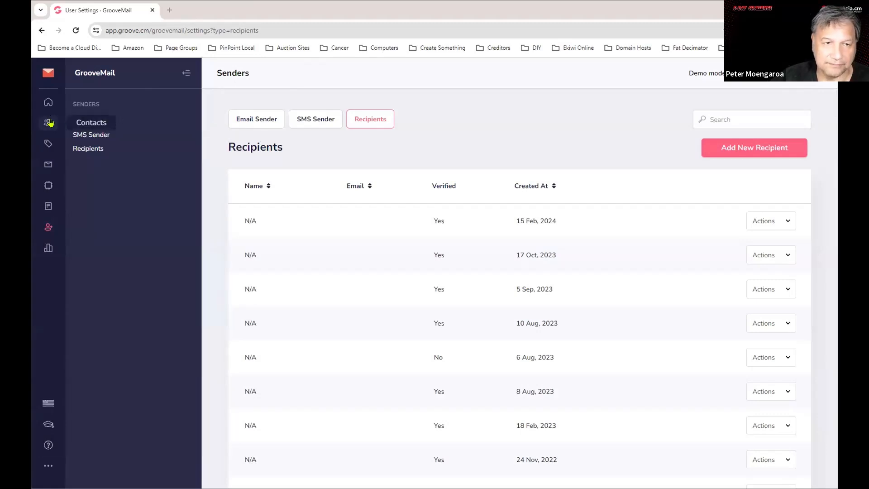
Go to Contacts in the sidebar and scroll through the contacts table.
left_click(49, 123)
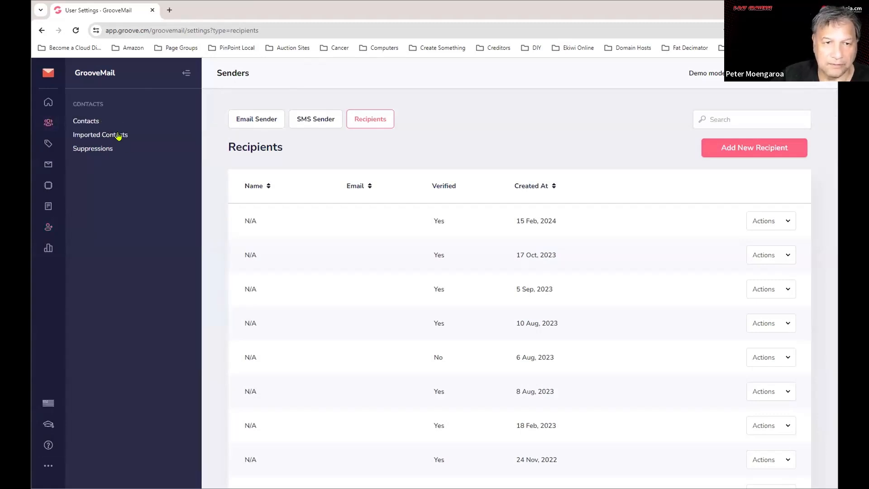
left_click(85, 121)
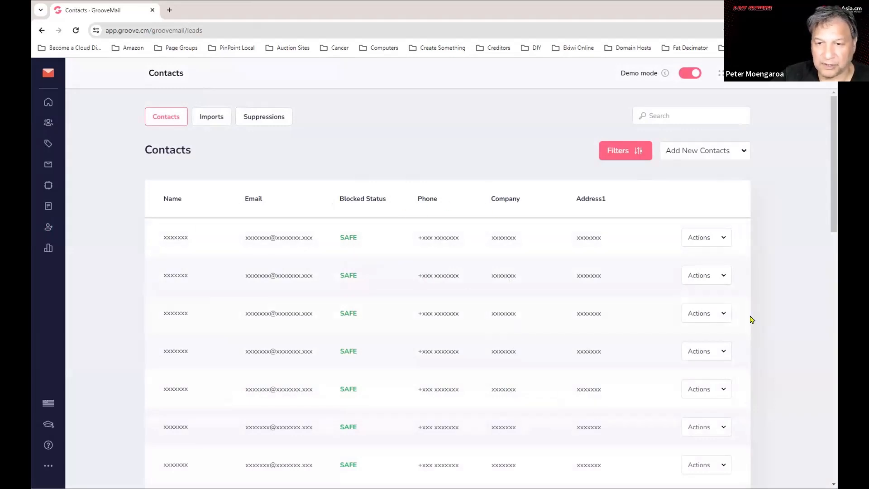
scroll(537, 361, "down", 2)
scroll(525, 376, "down", 12)
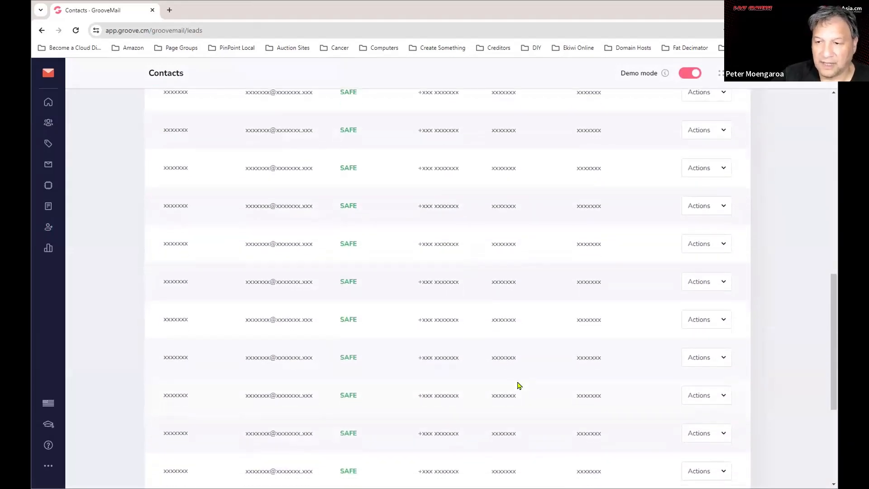
scroll(521, 406, "up", 10)
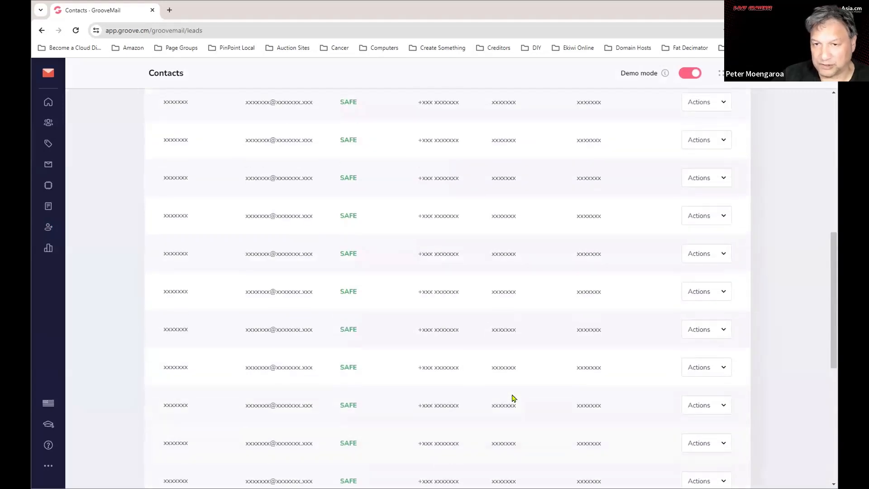
scroll(518, 376, "up", 3)
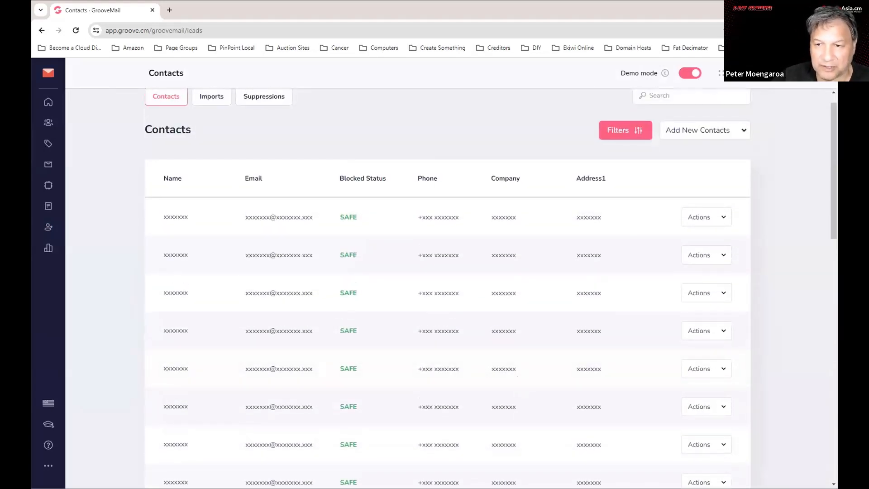
scroll(557, 328, "up", 1)
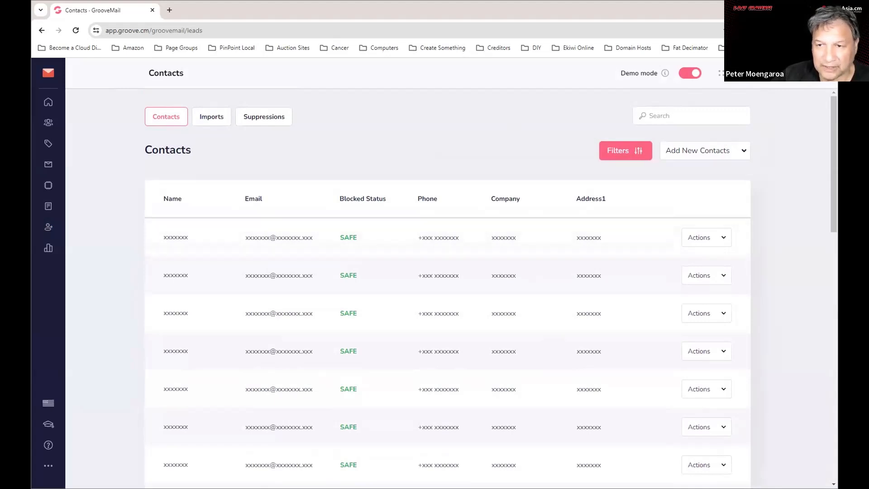
Expand the Add New Contacts dropdown showing single-contact and import options.
left_click(707, 156)
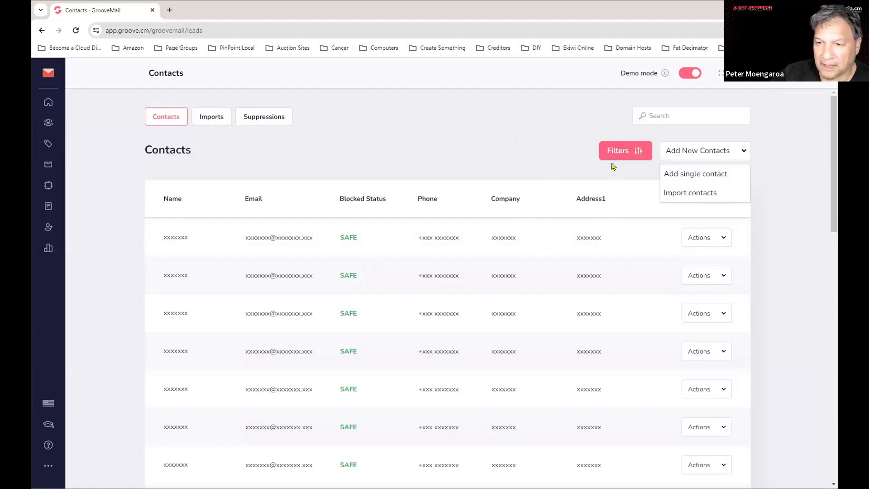
Close the Add New Contacts dropdown, leaving the contacts list visible.
left_click(407, 146)
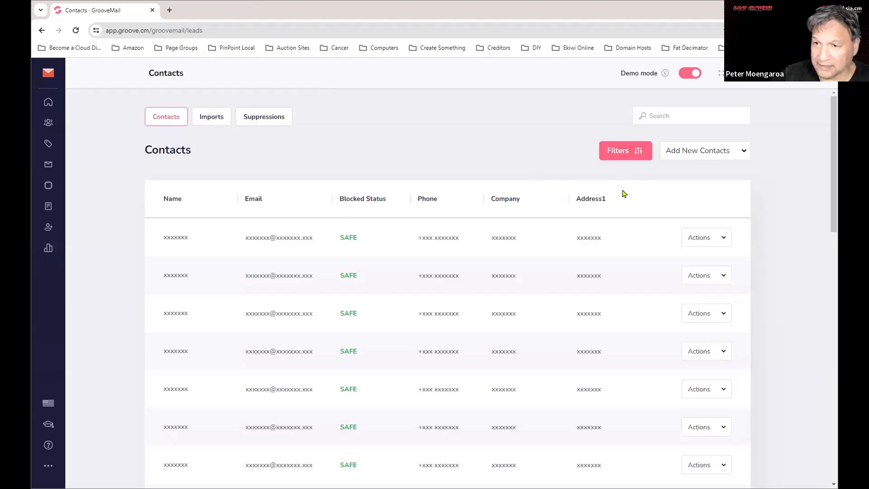
Start a single new contact and enter its first name, last name and partial e-mail.
left_click(710, 157)
left_click(694, 175)
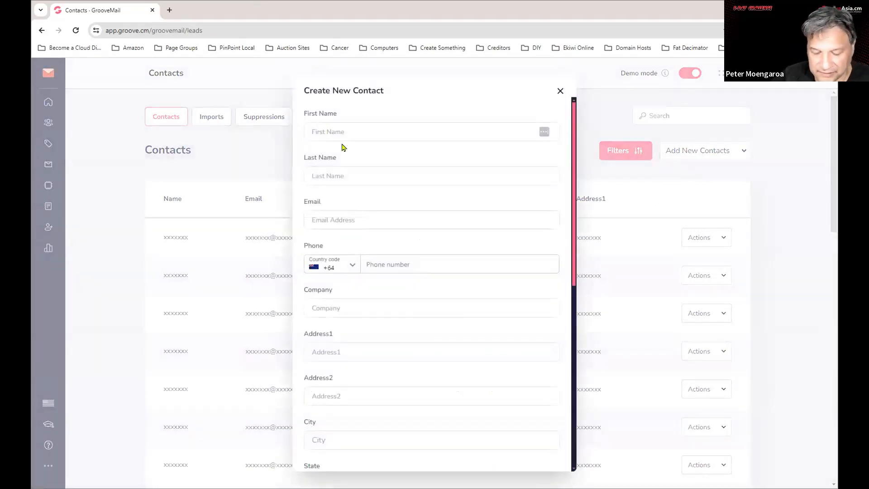
type("Joe")
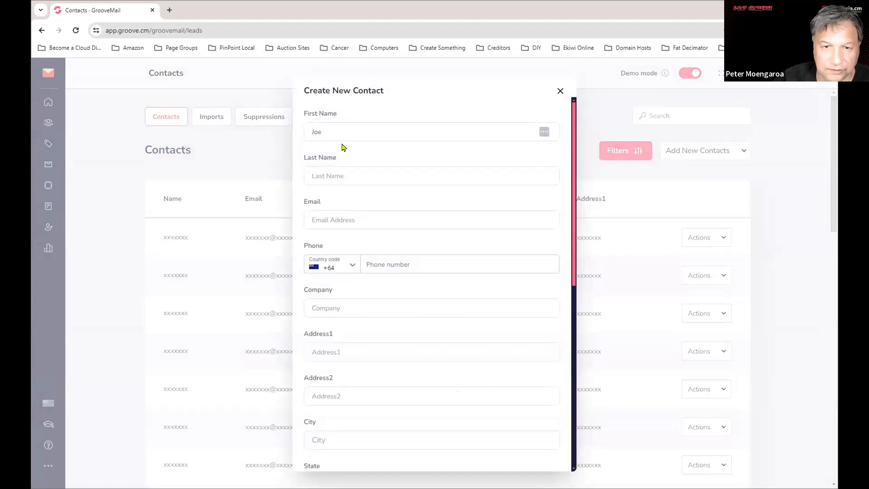
left_click(332, 176)
type("Blo")
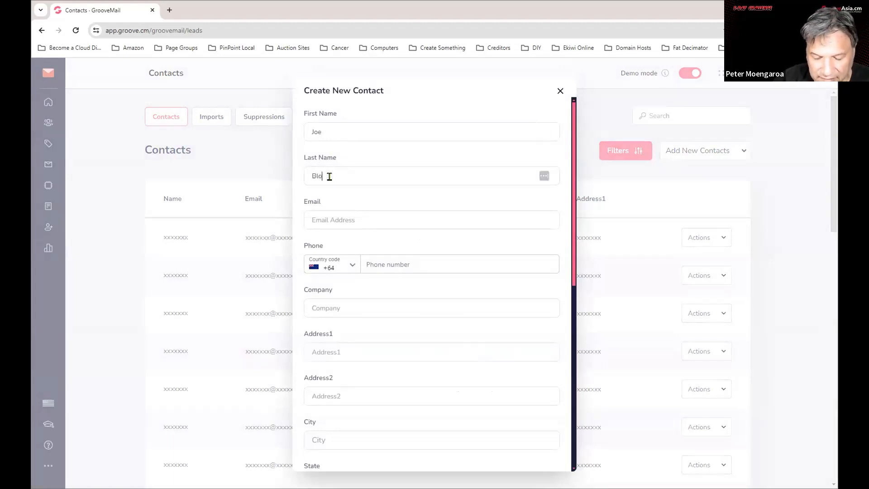
type("gg")
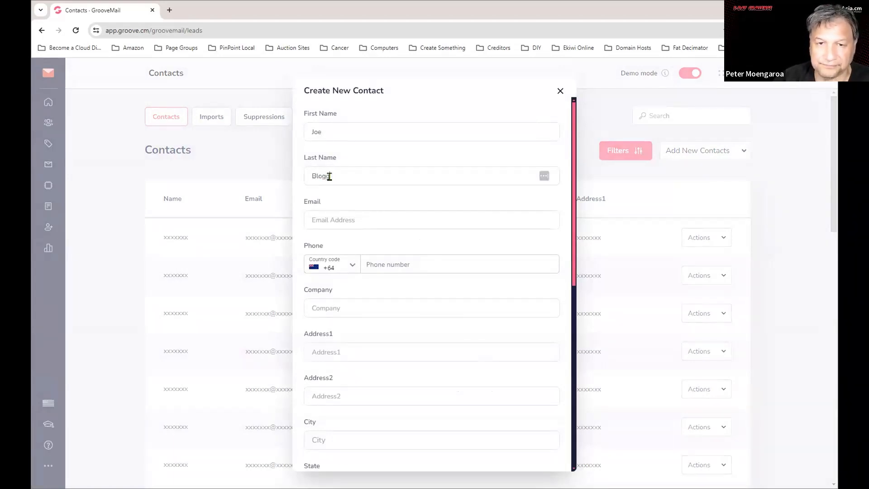
left_click(352, 215)
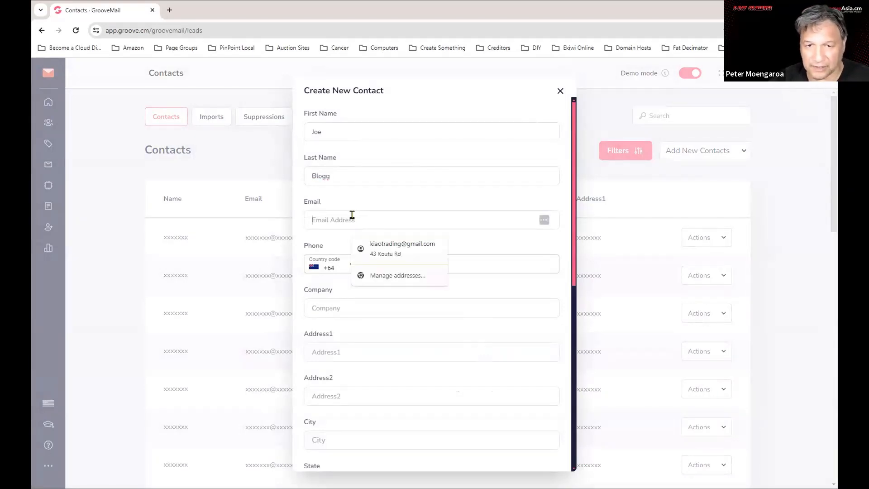
type("joe")
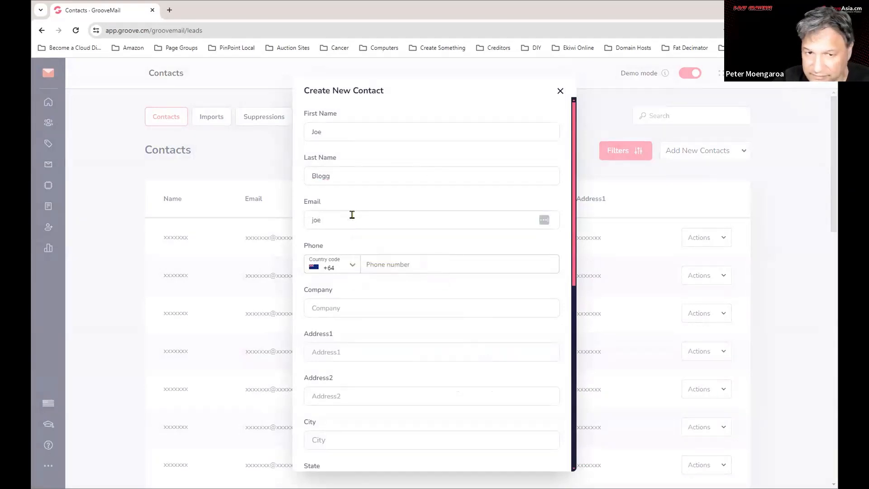
type("@")
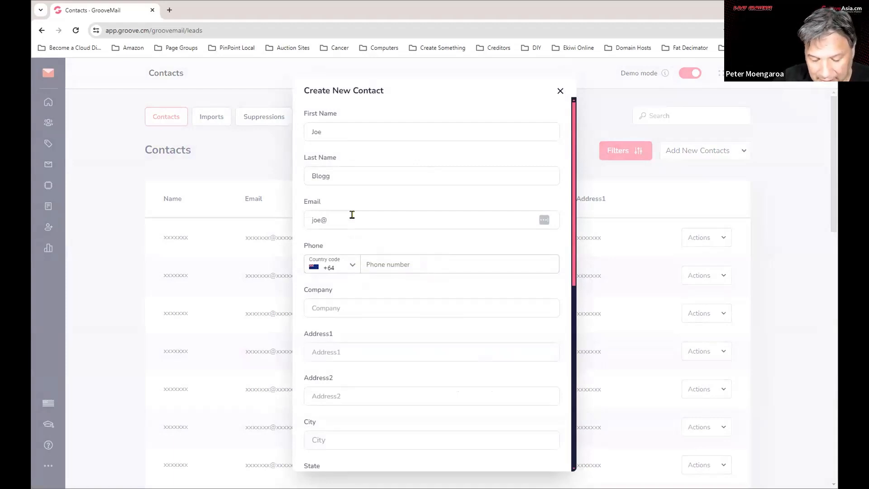
type("domain")
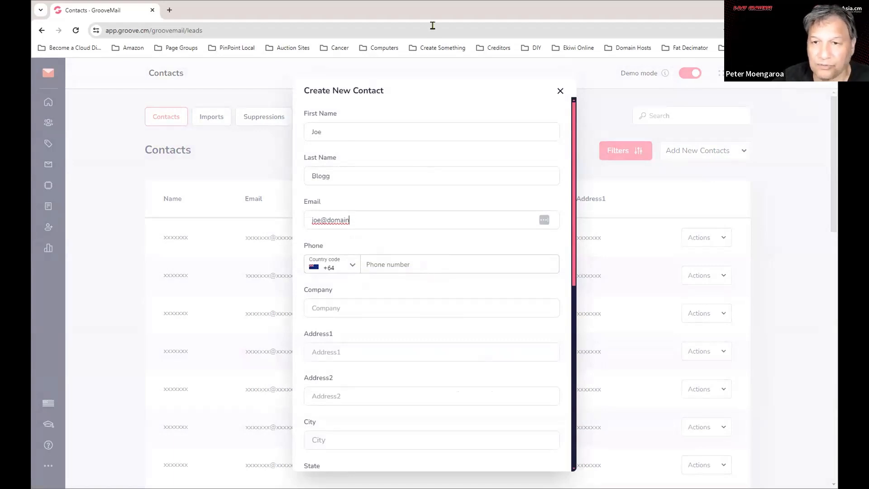
Finish the e-mail with the .com ending and move to the phone number field.
scroll(398, 414, "down", 4)
scroll(399, 415, "down", 3)
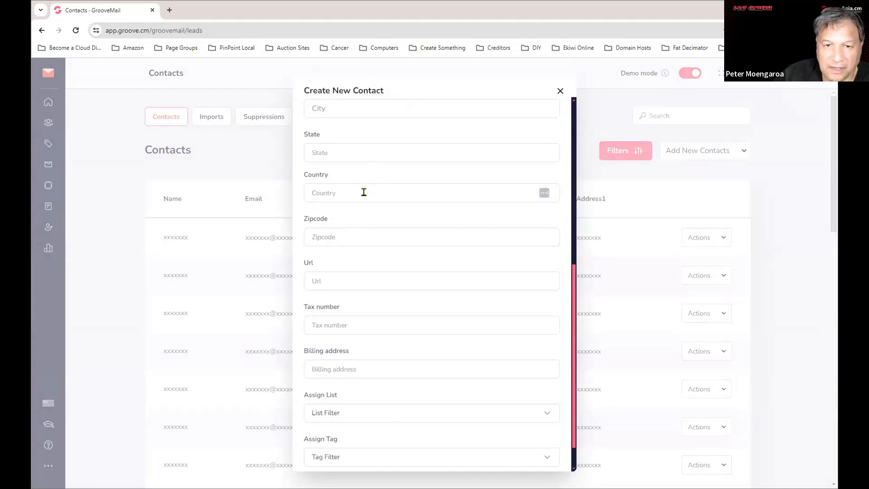
scroll(401, 282, "down", 1)
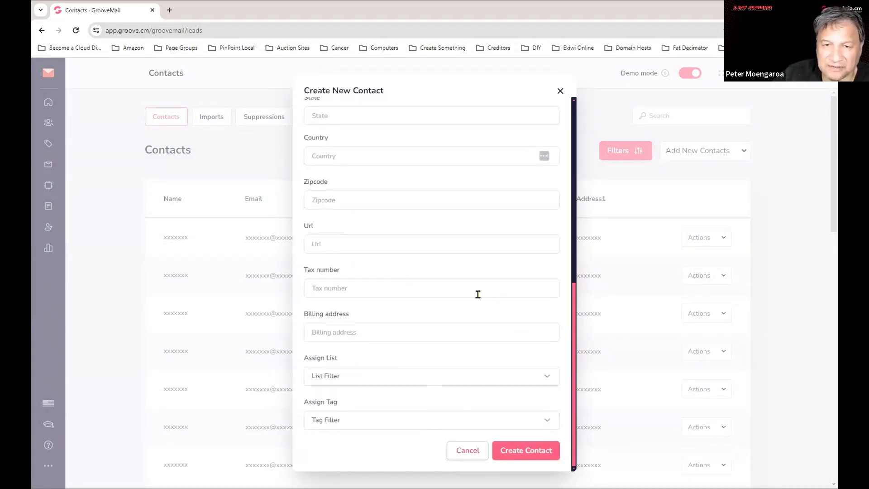
scroll(475, 290, "up", 8)
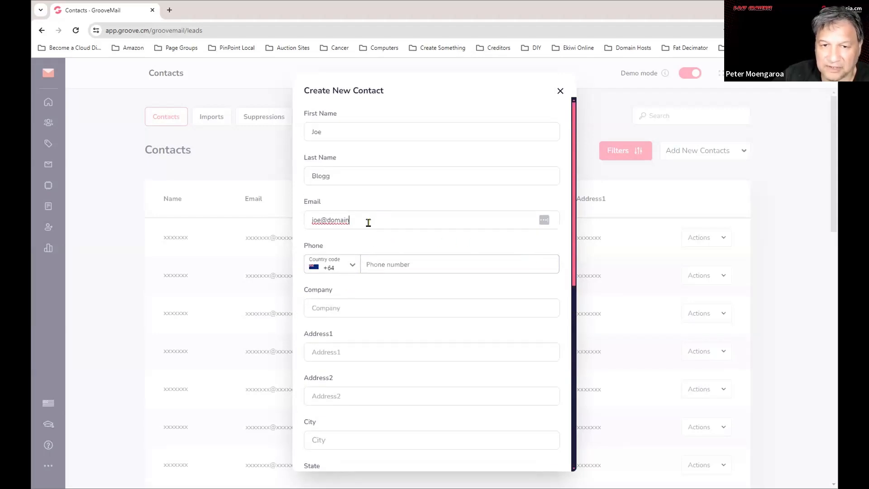
type(".co")
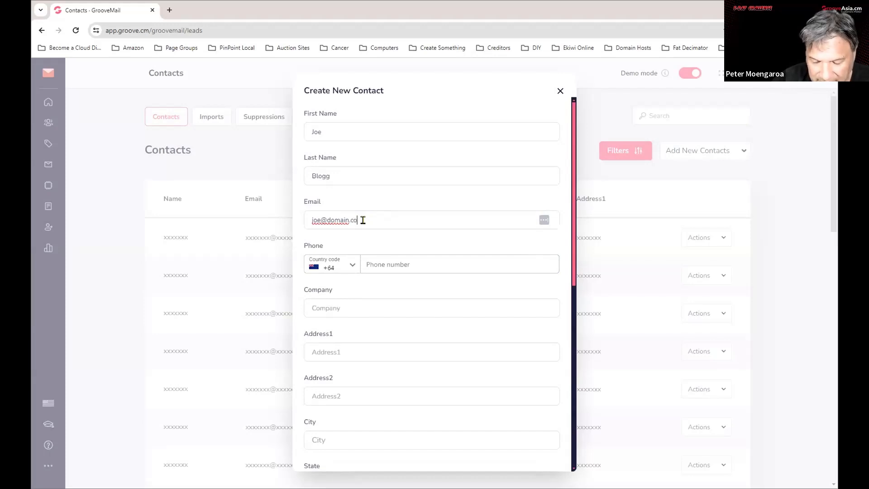
type("m")
left_click(419, 265)
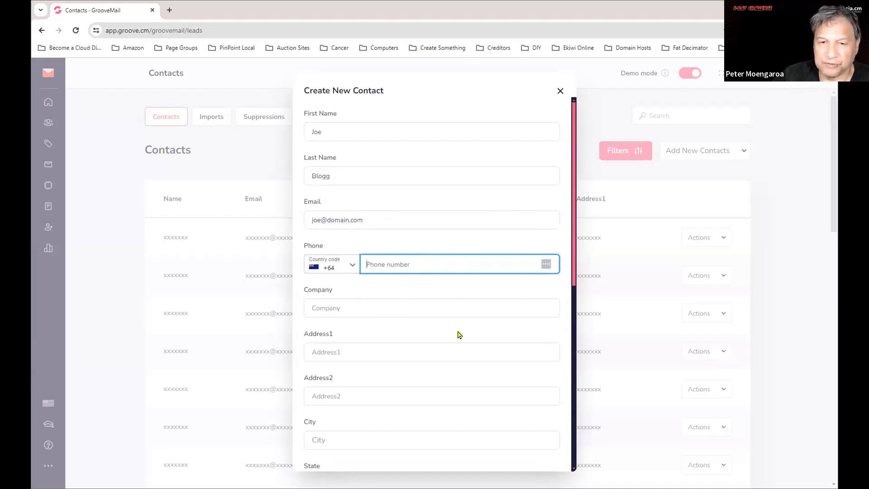
scroll(439, 329, "down", 3)
scroll(402, 240, "up", 3)
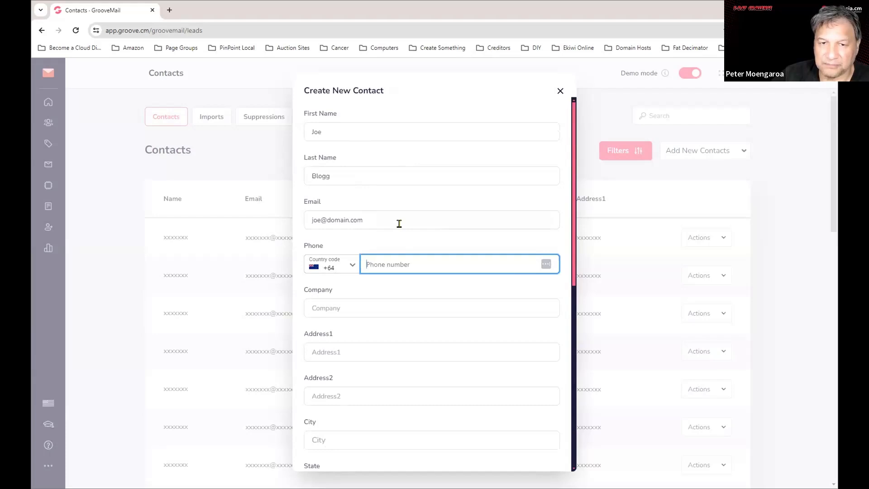
scroll(532, 403, "down", 5)
scroll(532, 402, "down", 3)
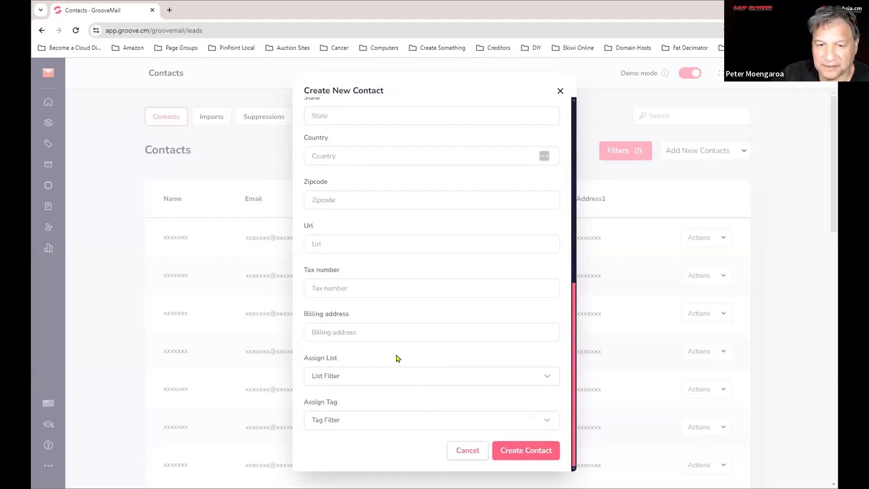
Assign the new contact to the AISEO Insider Secrets list.
left_click(428, 372)
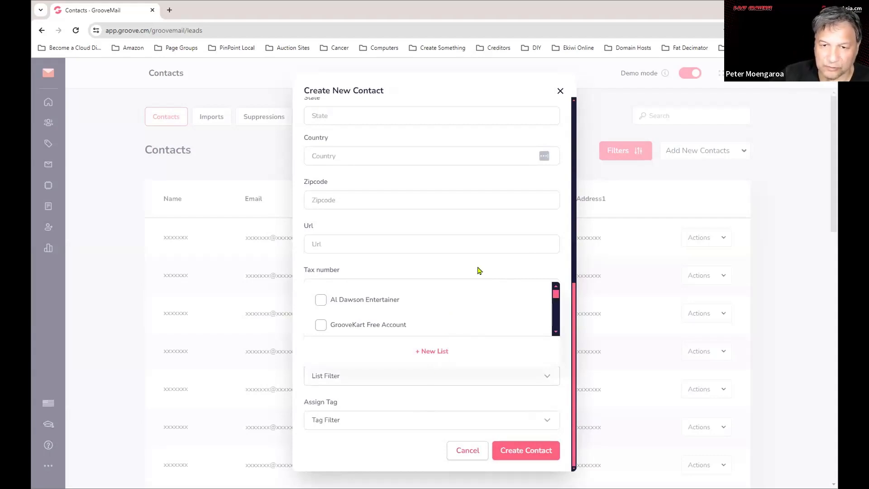
scroll(485, 320, "down", 2)
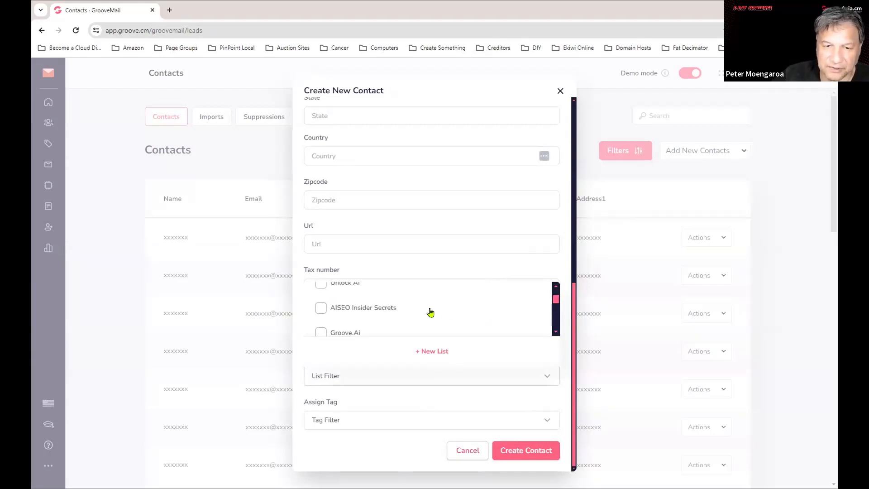
scroll(431, 313, "down", 2)
scroll(431, 312, "up", 2)
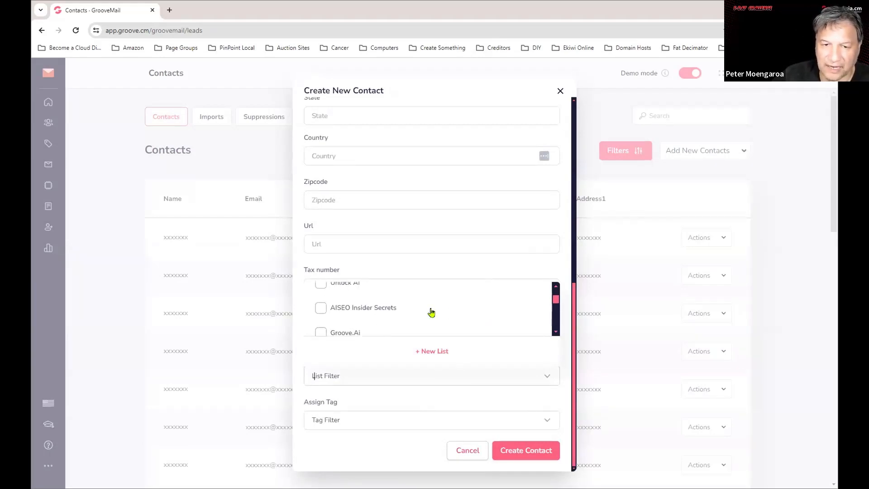
left_click(321, 308)
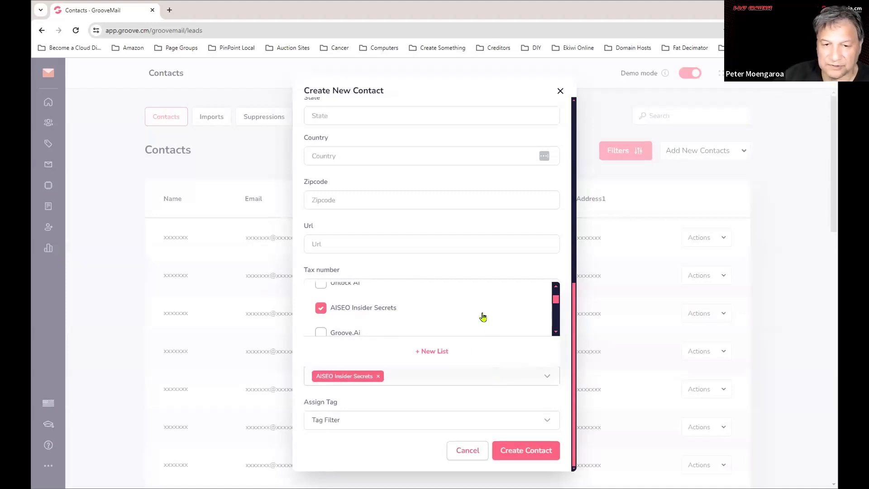
left_click(546, 377)
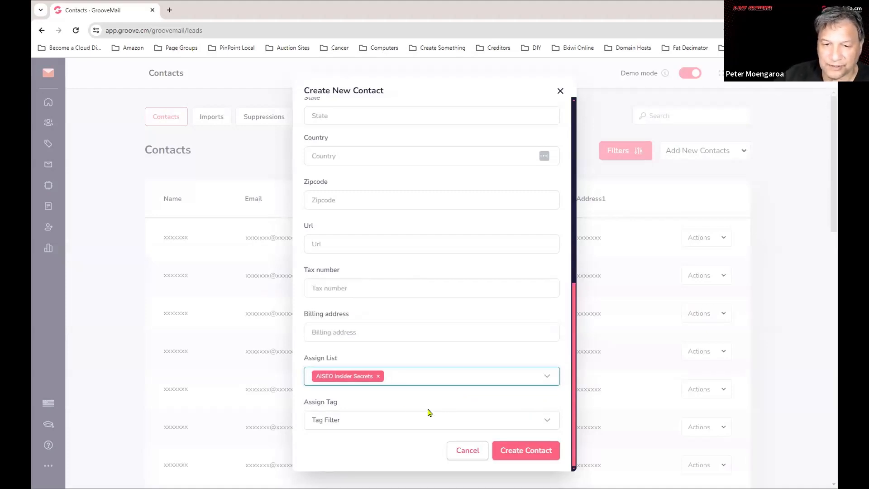
Tag the contact AISEO Insider Secrets and create it.
left_click(369, 424)
scroll(471, 358, "down", 2)
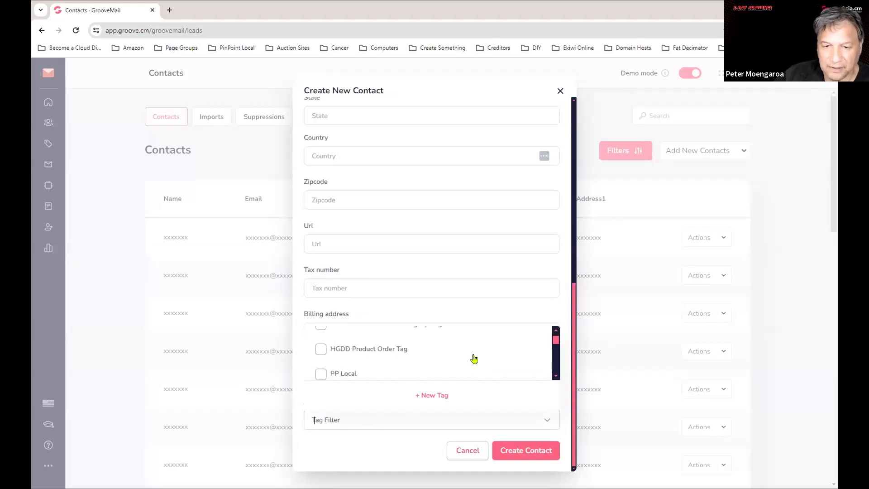
scroll(472, 357, "down", 1)
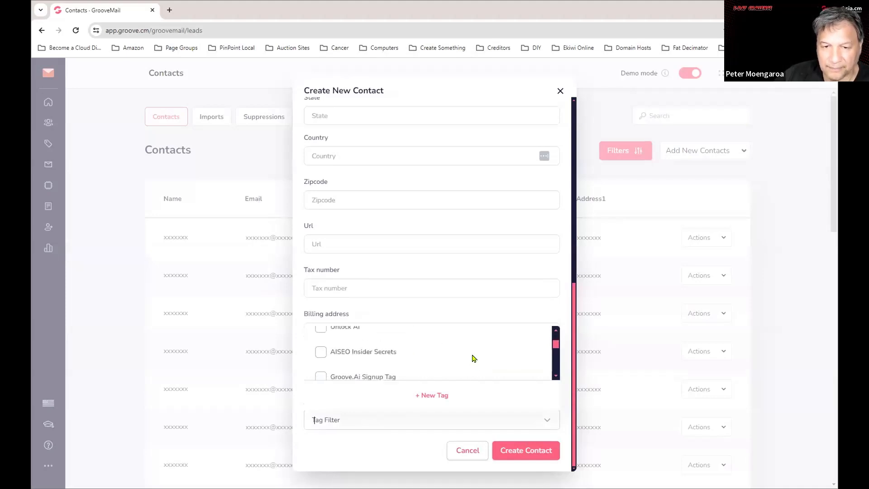
left_click(320, 352)
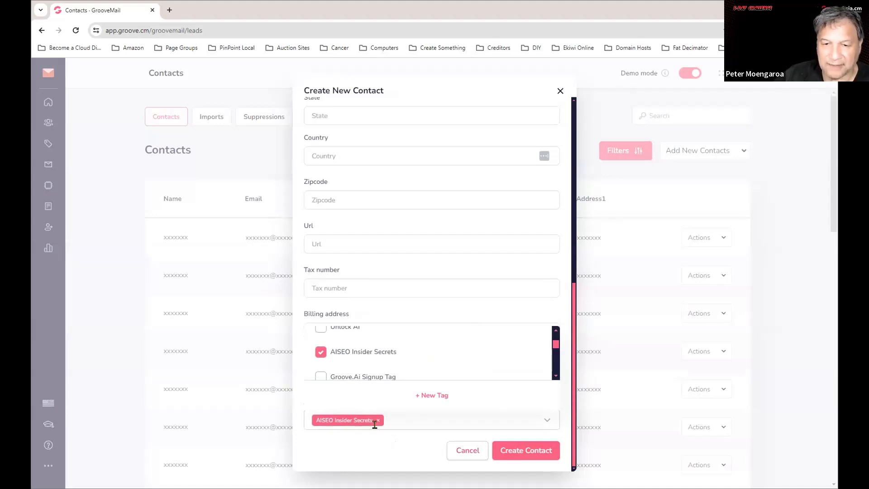
left_click(548, 421)
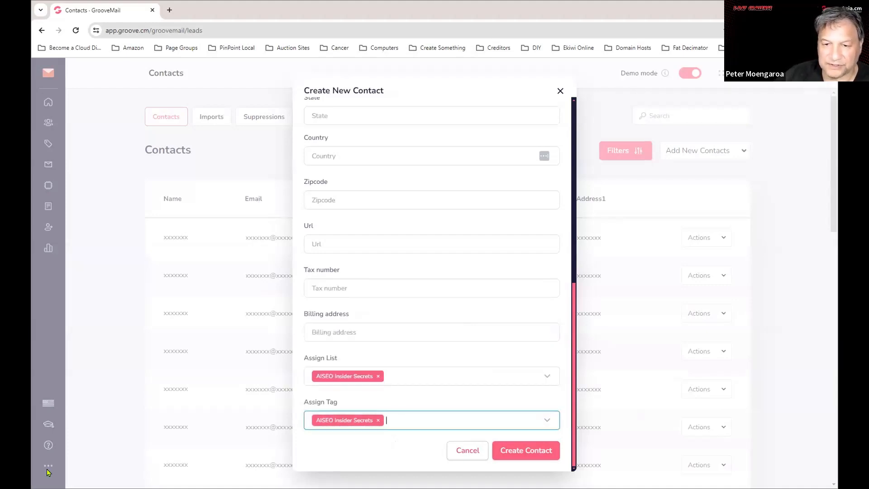
left_click(526, 450)
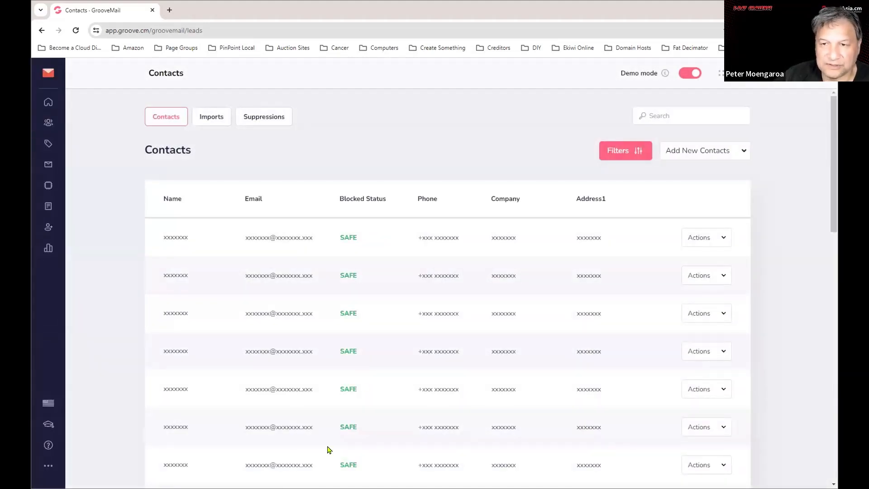
left_click(690, 73)
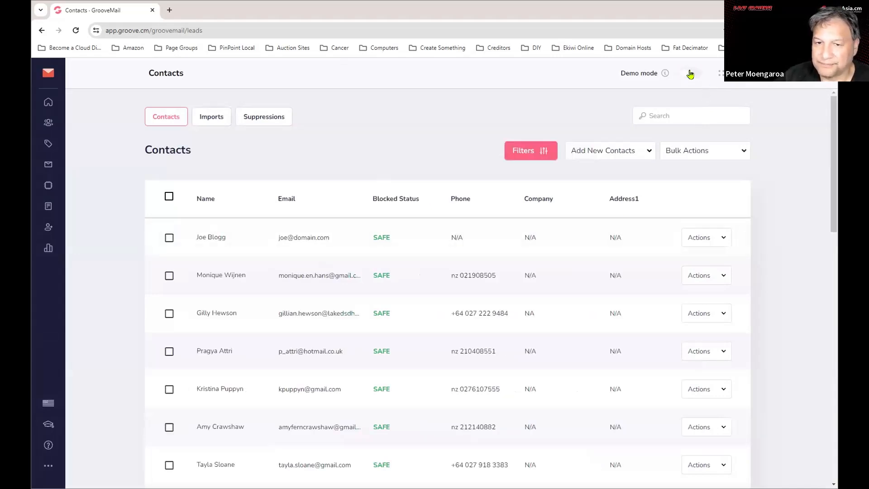
left_click(689, 74)
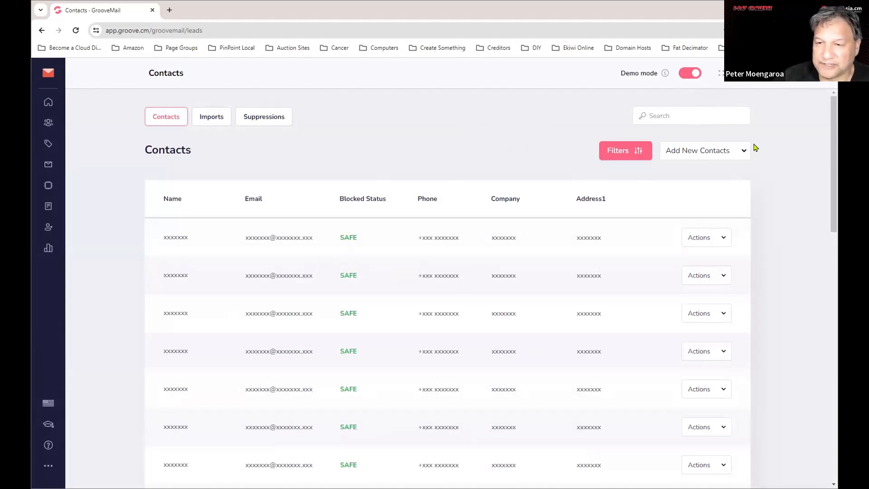
Choose Import contacts from the Add New Contacts dropdown.
left_click(692, 155)
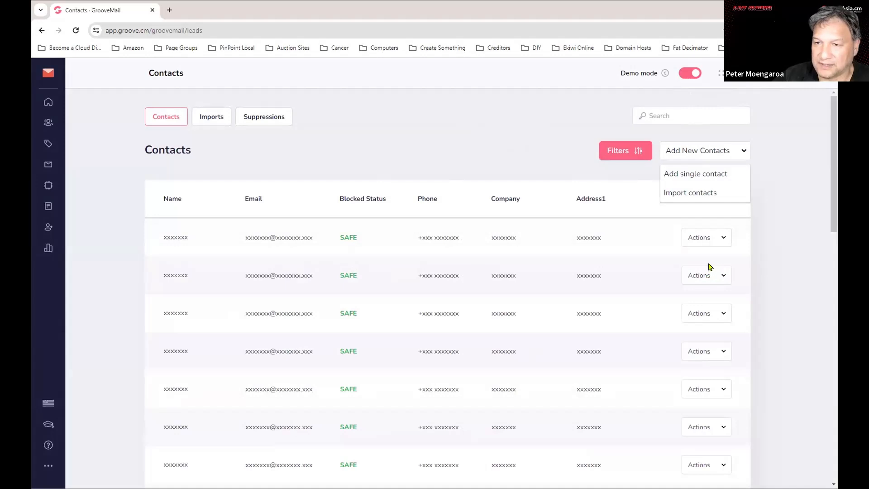
left_click(696, 198)
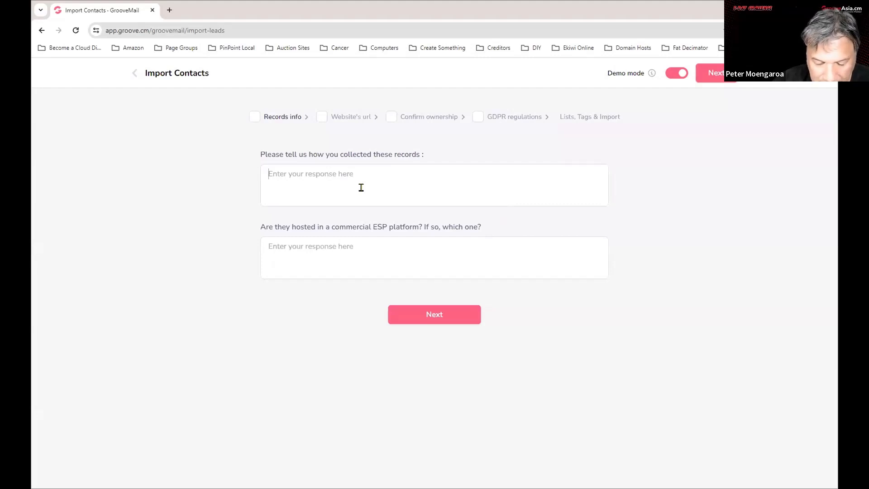
Paste the collection answer, replacing 'through our online store' with 'manually'.
type("Colle")
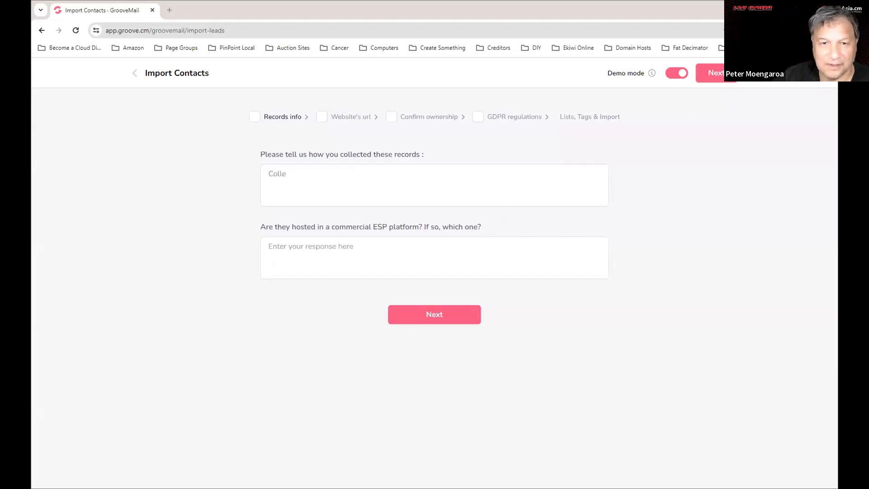
right_click(281, 172)
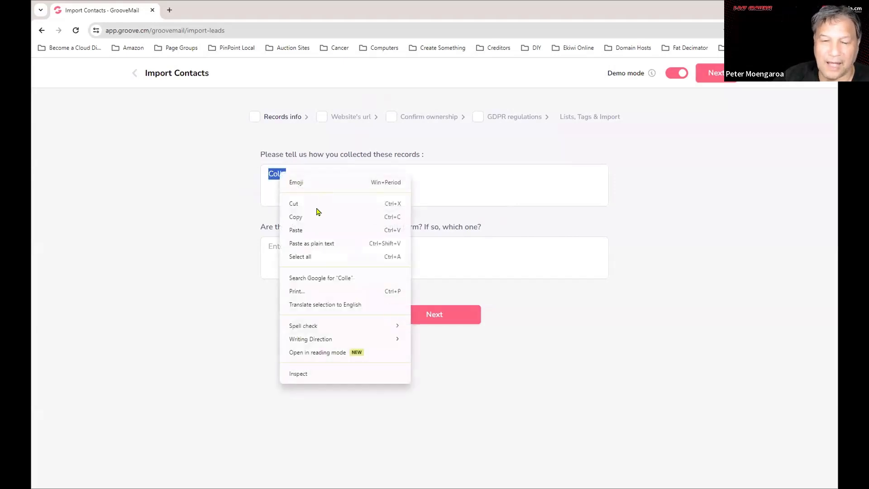
left_click(298, 229)
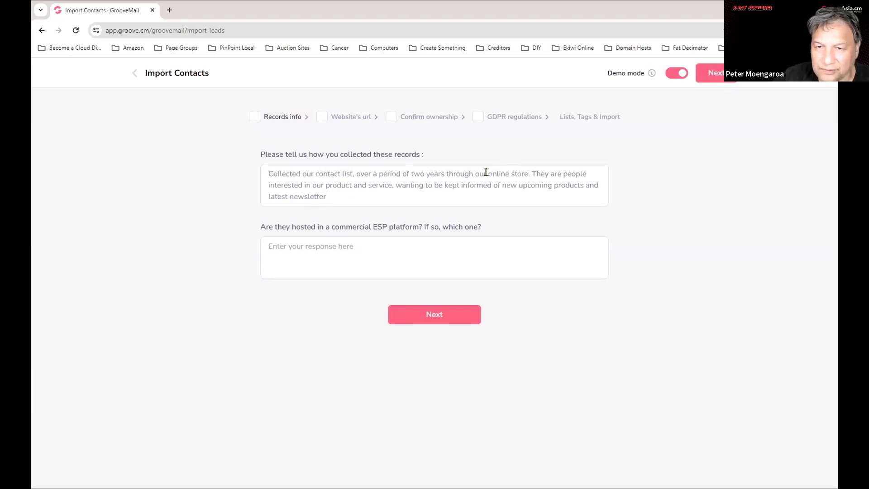
left_click_drag(474, 172, 526, 172)
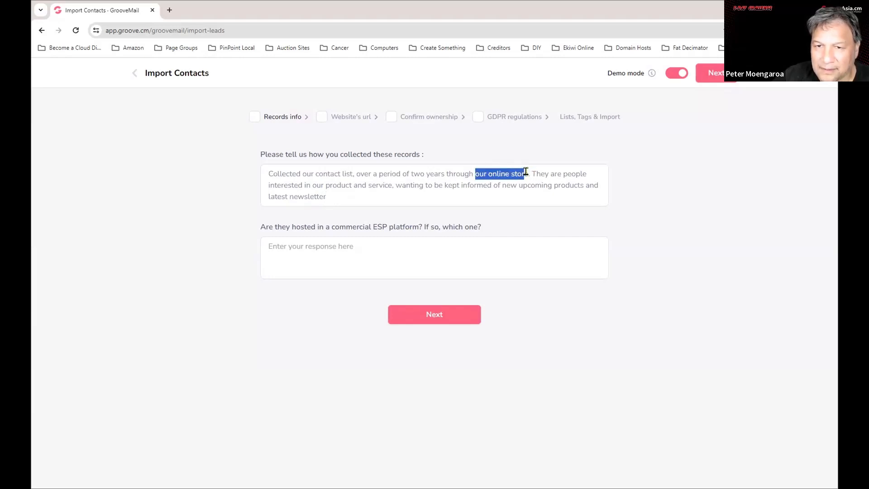
left_click(448, 173)
left_click_drag(478, 172, 528, 170)
key("BackSpace")
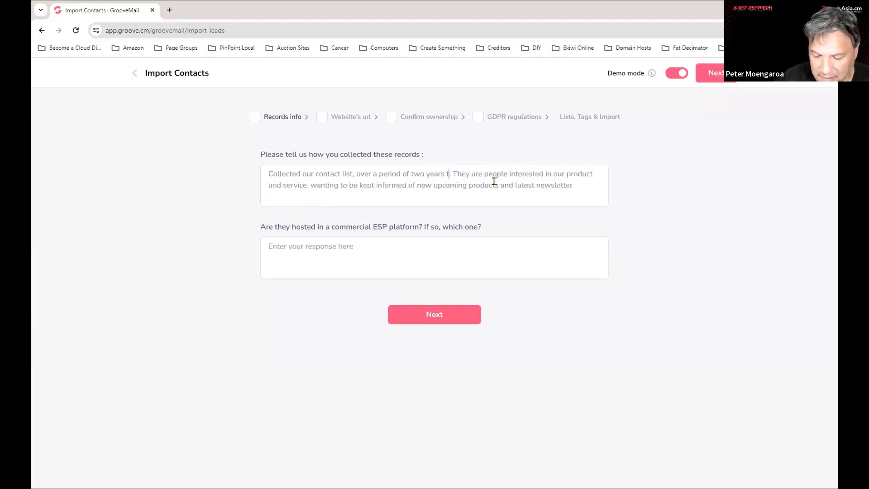
type("manually")
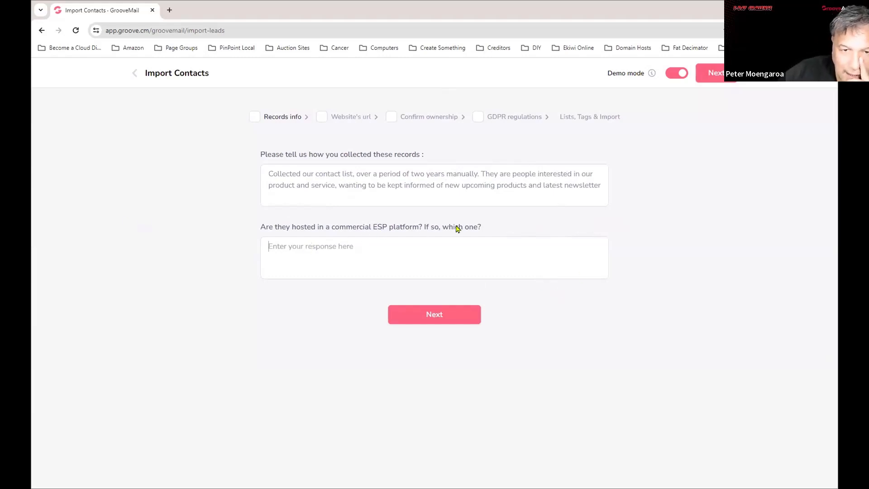
Enter N/A for the commercial ESP question and advance to the Website's url step.
left_click(423, 249)
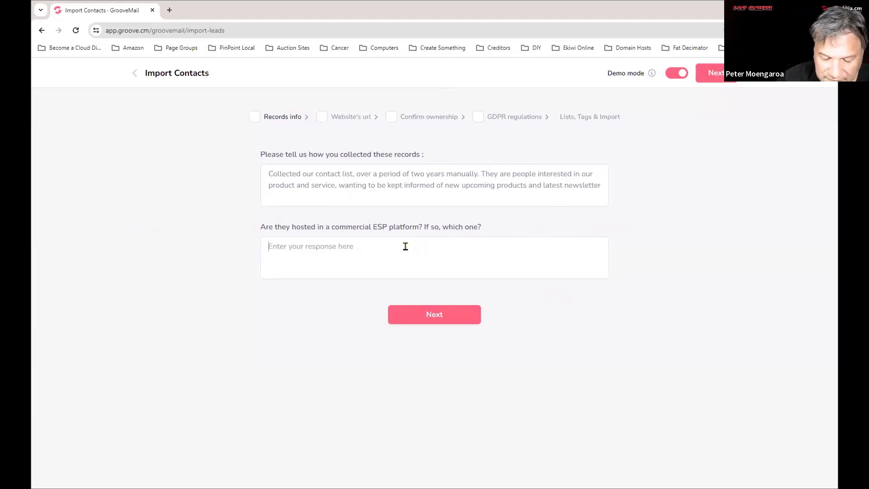
type("It")
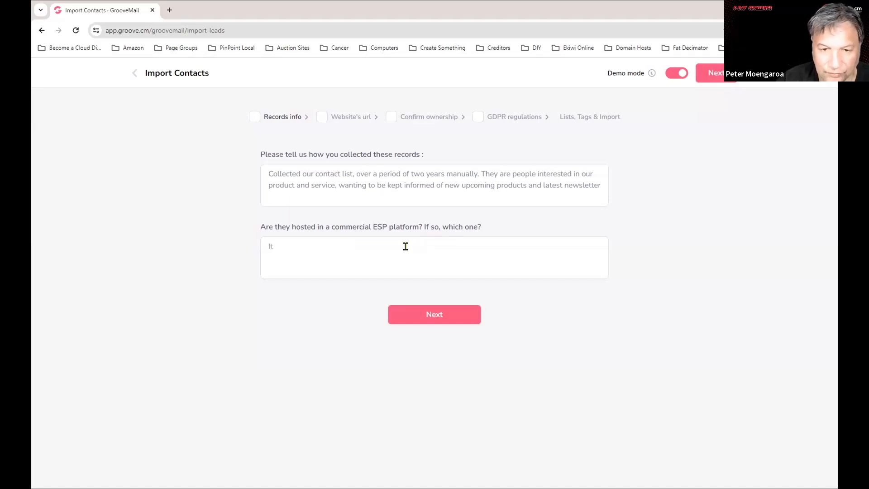
type(" wa")
key("BackSpace")
key("BackSpace")
key("BackSpace")
key("BackSpace")
key("BackSpace")
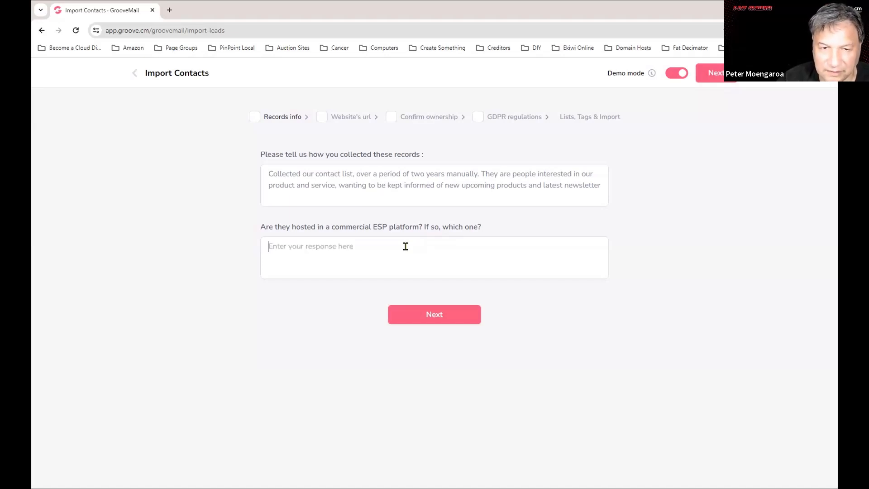
type("N/A")
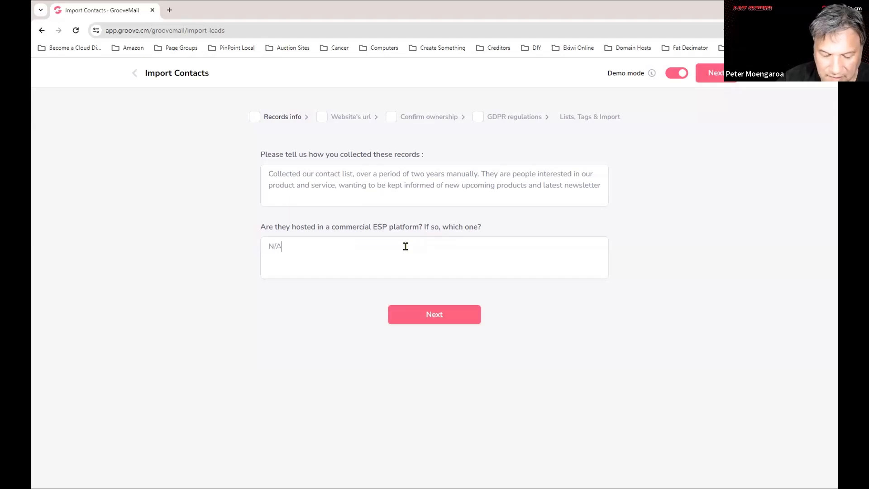
left_click_drag(410, 174, 413, 177)
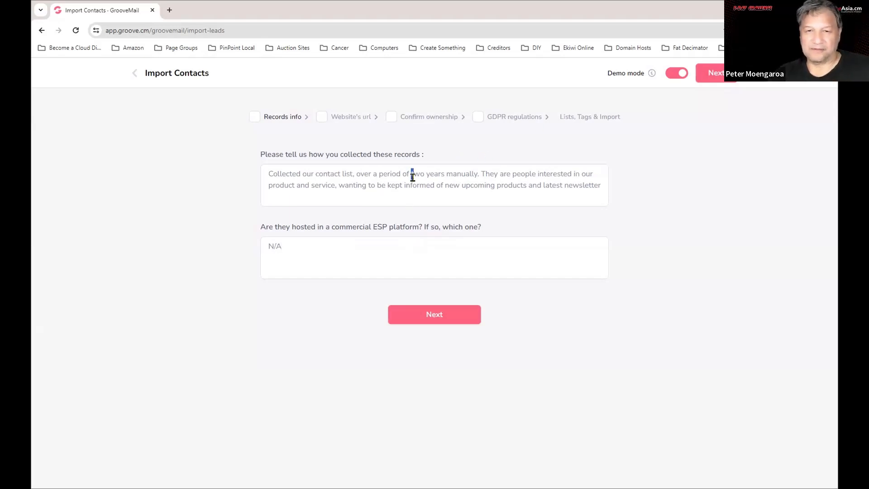
triple_click(412, 176)
left_click(569, 224)
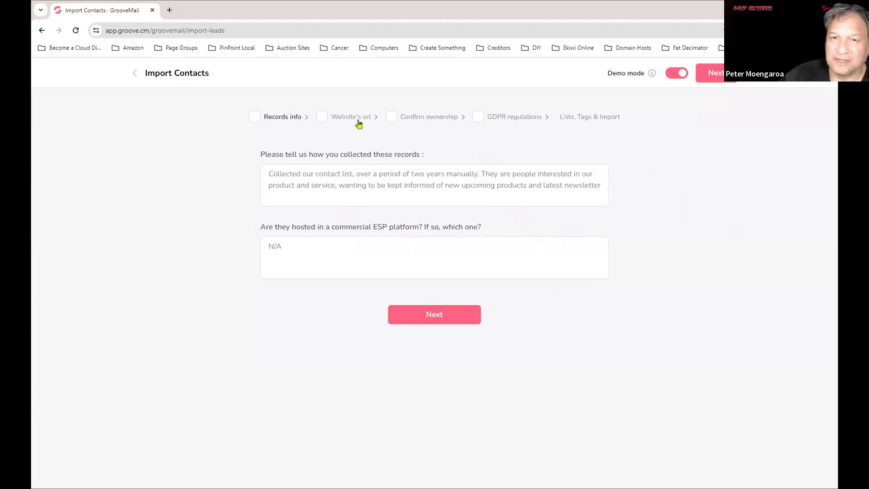
left_click(432, 323)
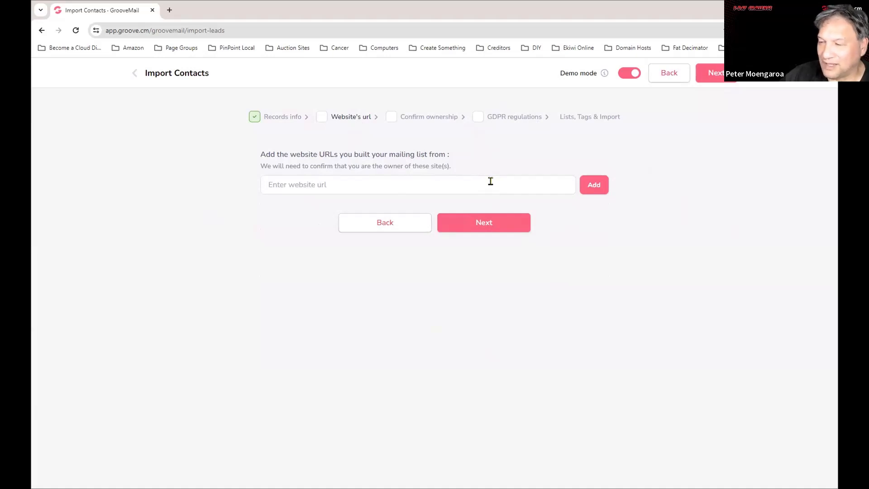
Add the site's https address, fixing the 'htttps' typo, then continue to Confirm ownership.
left_click(280, 186)
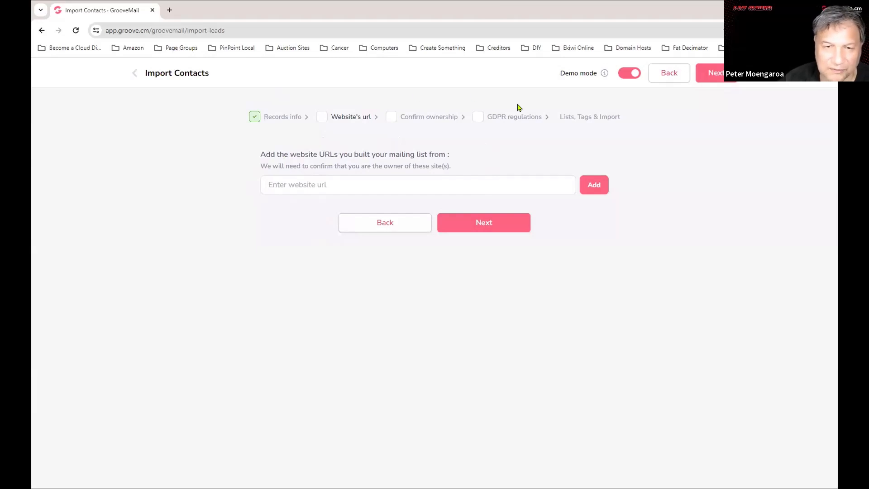
left_click(489, 222)
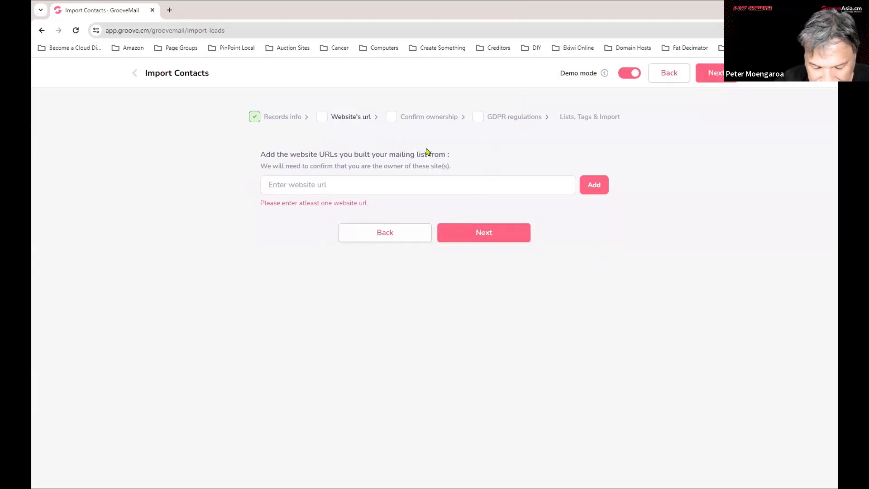
type("htttps")
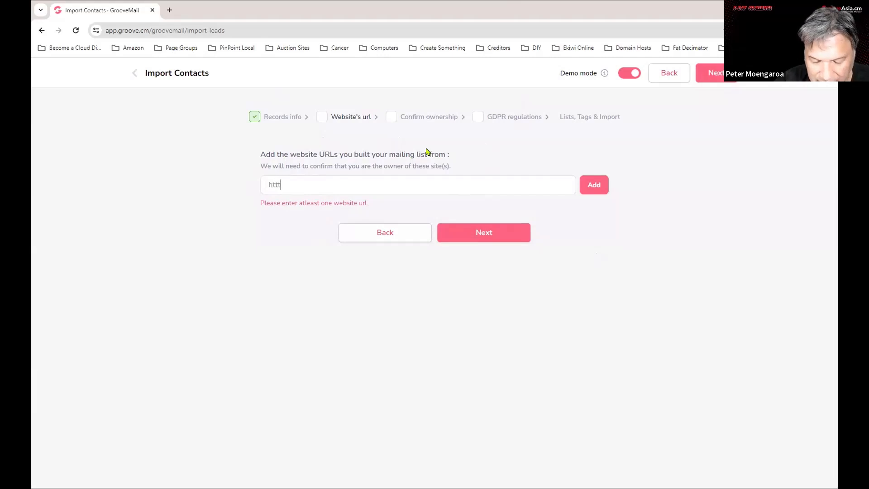
type("//")
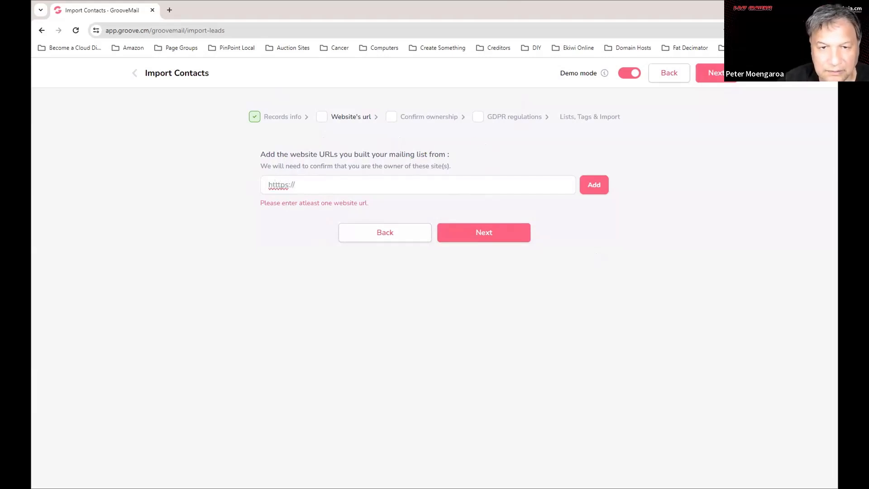
left_click(280, 185)
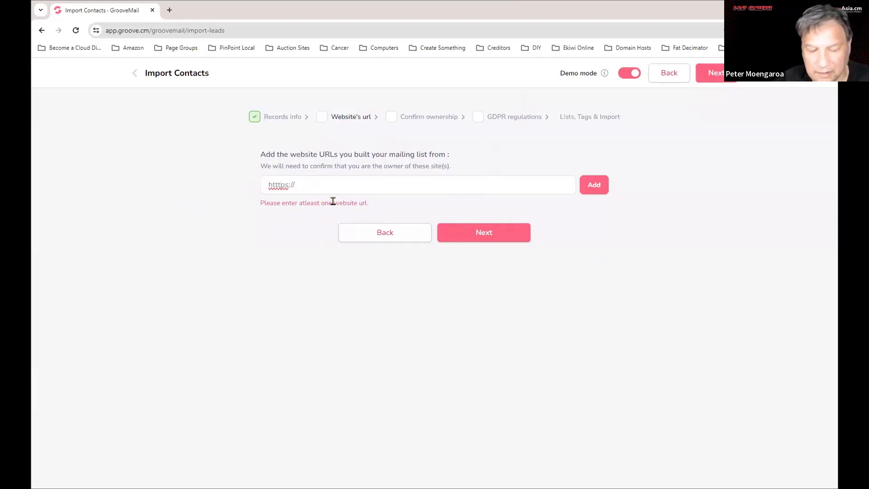
key("BackSpace")
left_click(307, 184)
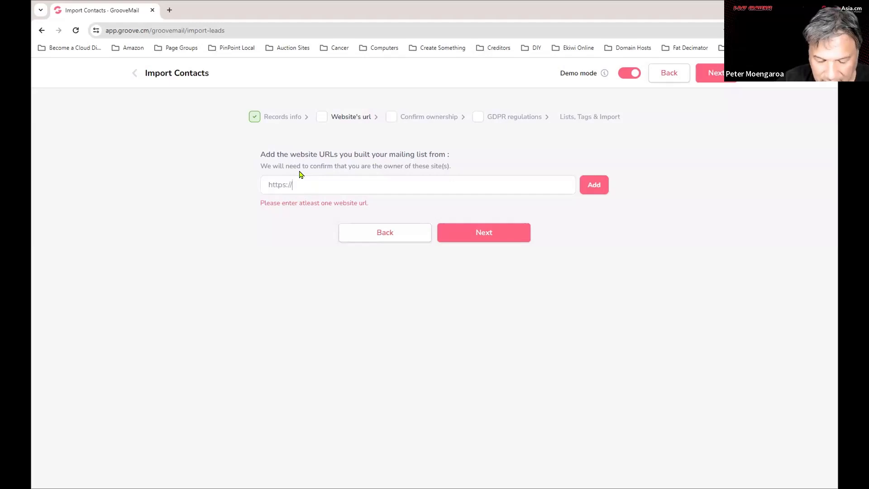
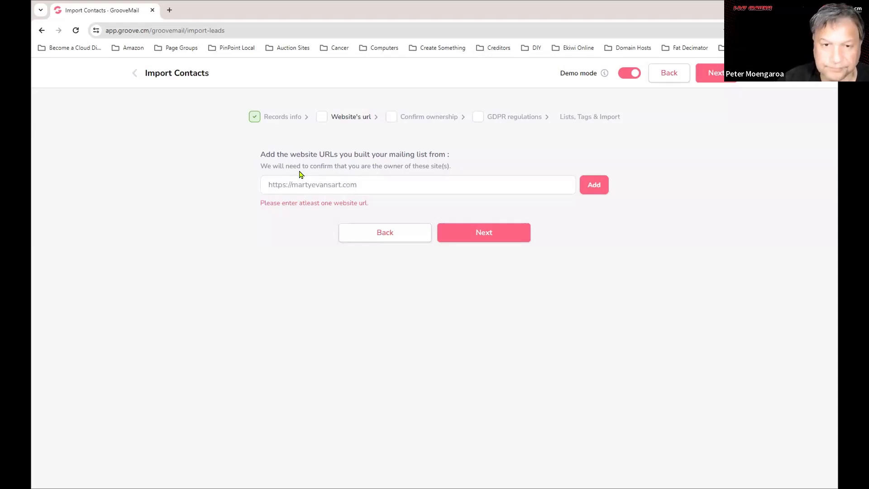
left_click(596, 185)
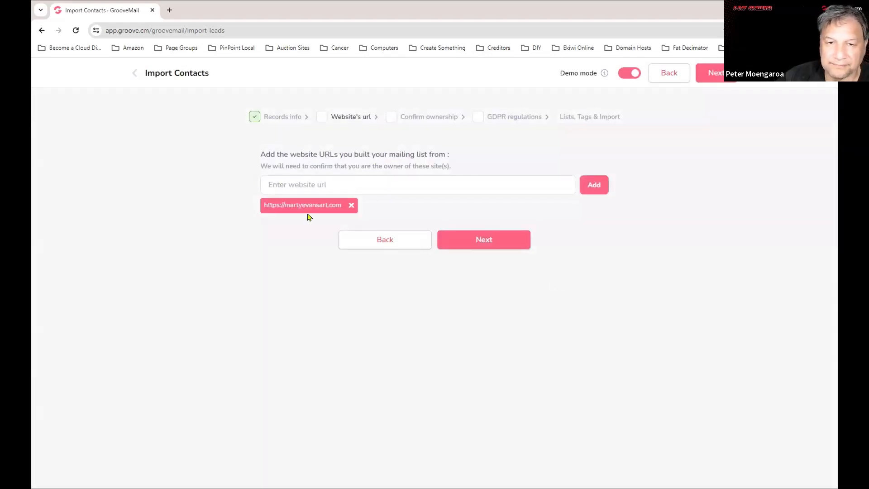
left_click(501, 239)
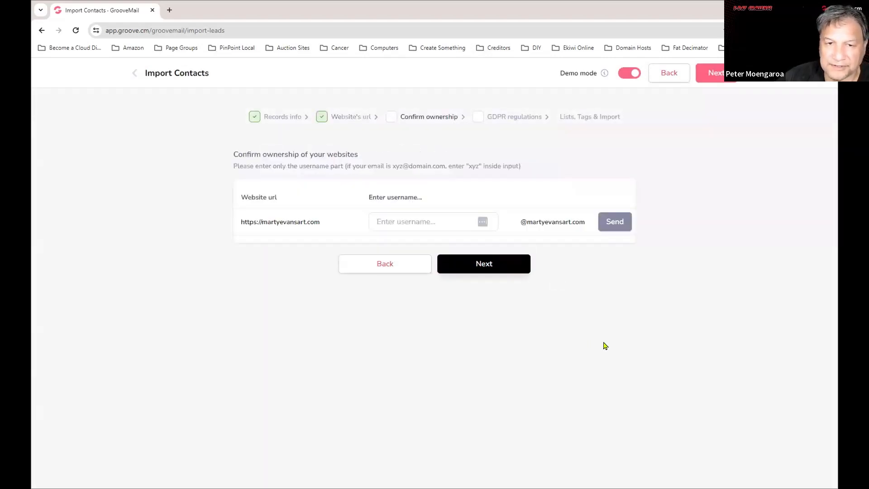
Enter the email username ahead of the site's domain for ownership confirmation.
left_click(467, 220)
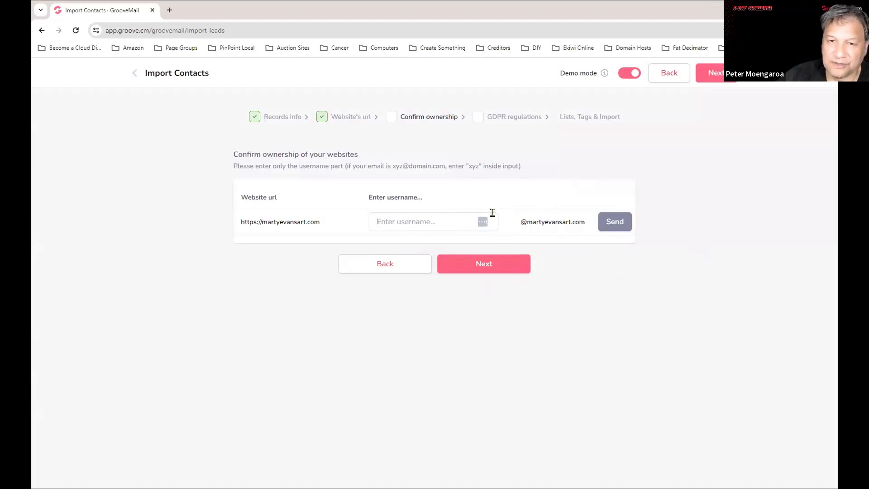
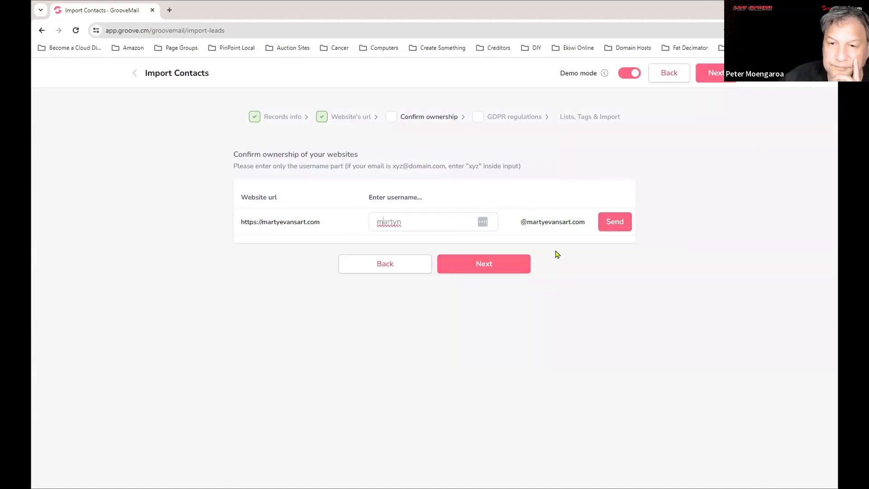
Send the ownership verification email to the entered address.
left_click(622, 224)
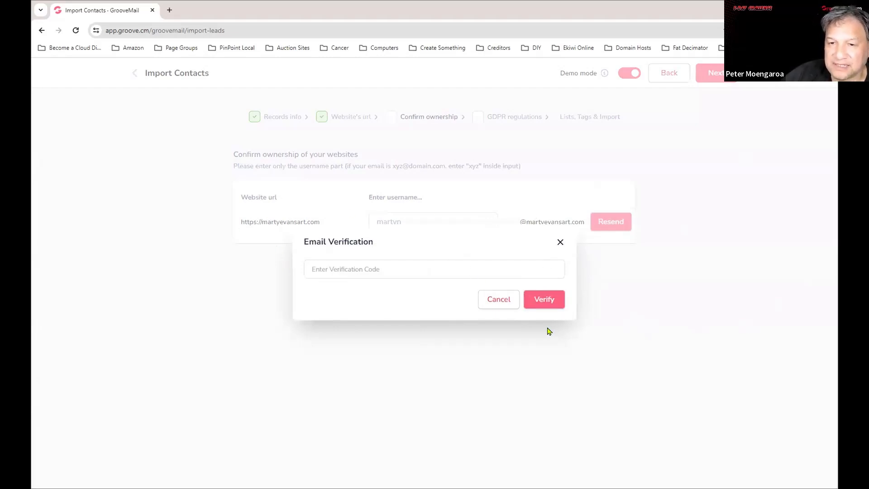
Dismiss the Email Verification prompt and leave the import wizard for Contacts.
left_click(560, 243)
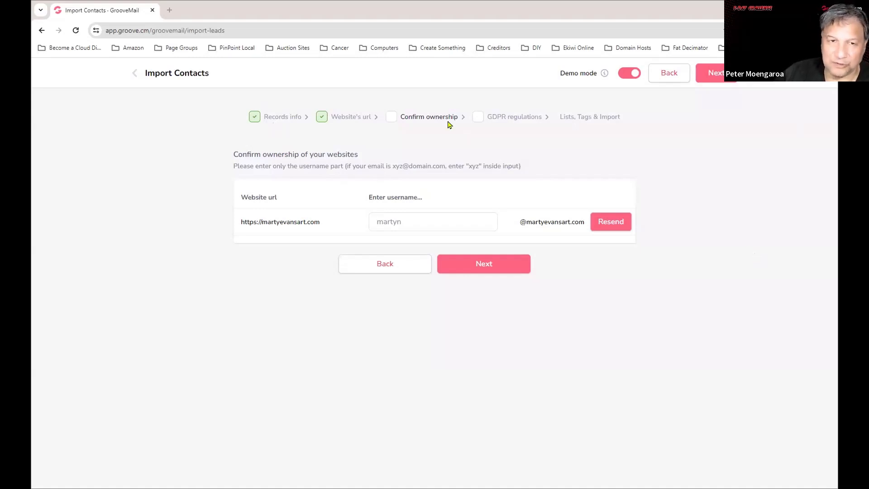
left_click(135, 74)
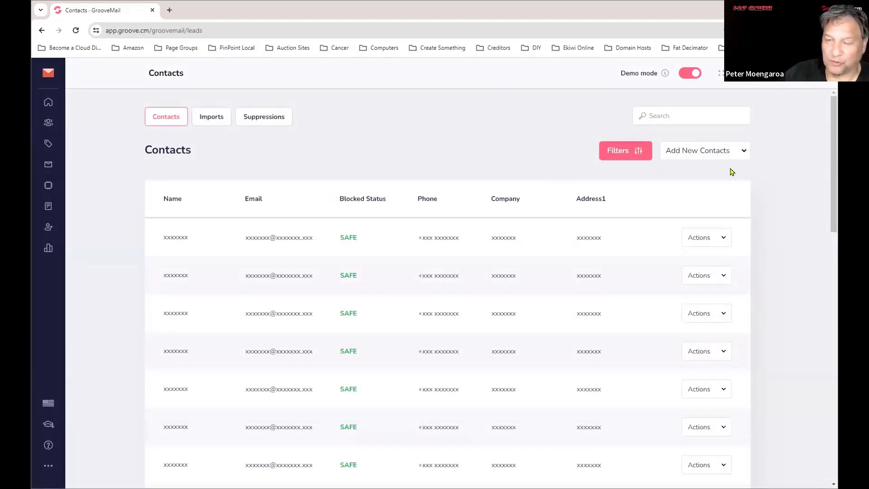
Scroll through the Contacts list to review the masked SAFE entries.
scroll(721, 265, "down", 5)
scroll(774, 263, "up", 5)
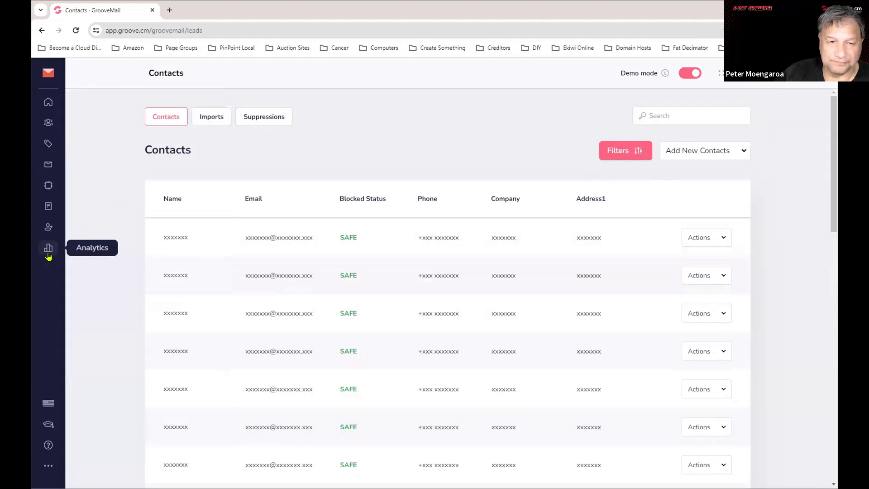
From the Forms list, edit the PinPoint Local form and show its Setup step.
left_click(48, 206)
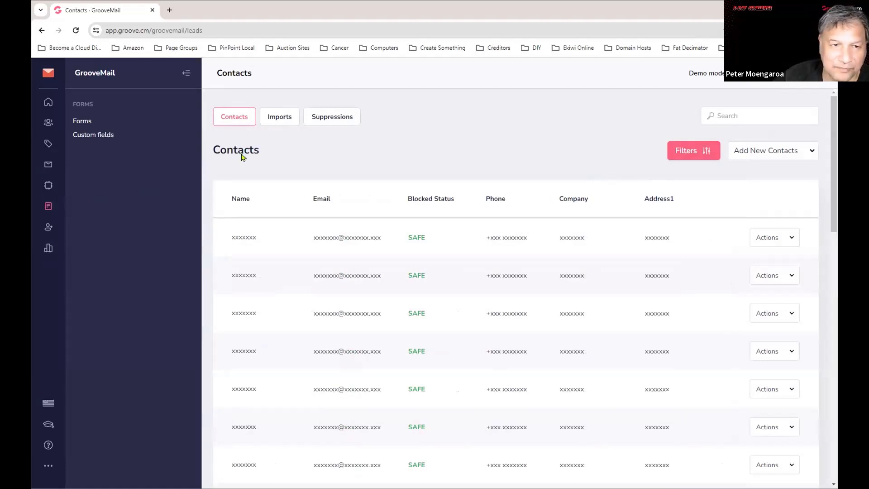
left_click(86, 122)
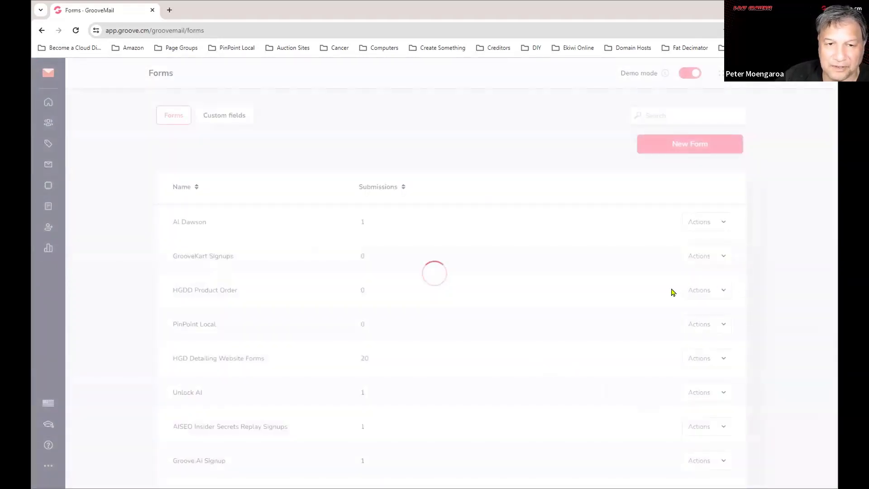
scroll(439, 316, "down", 3)
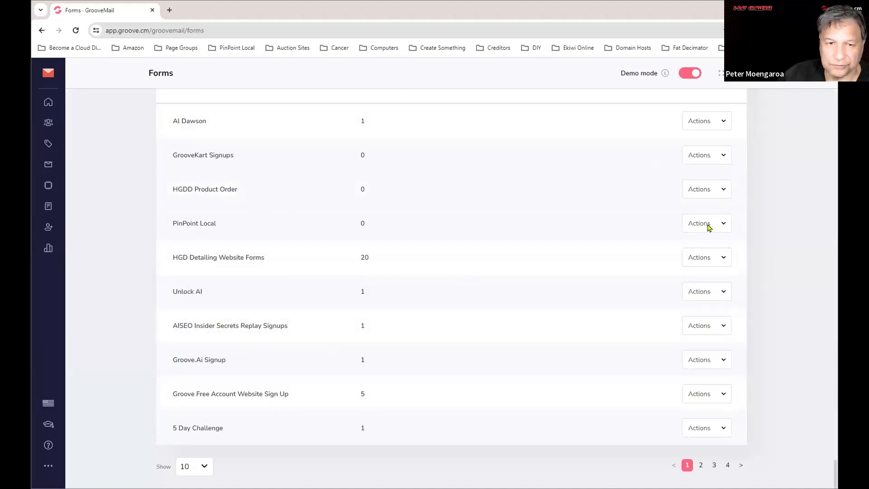
left_click(722, 224)
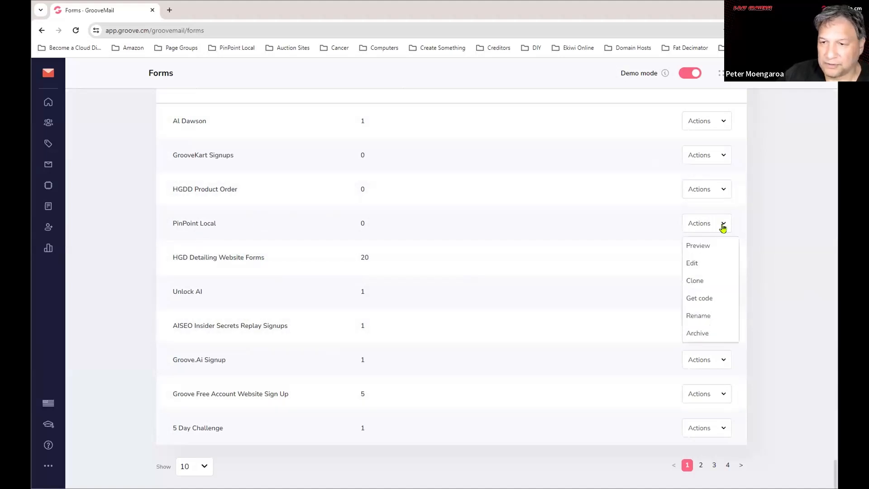
left_click(692, 266)
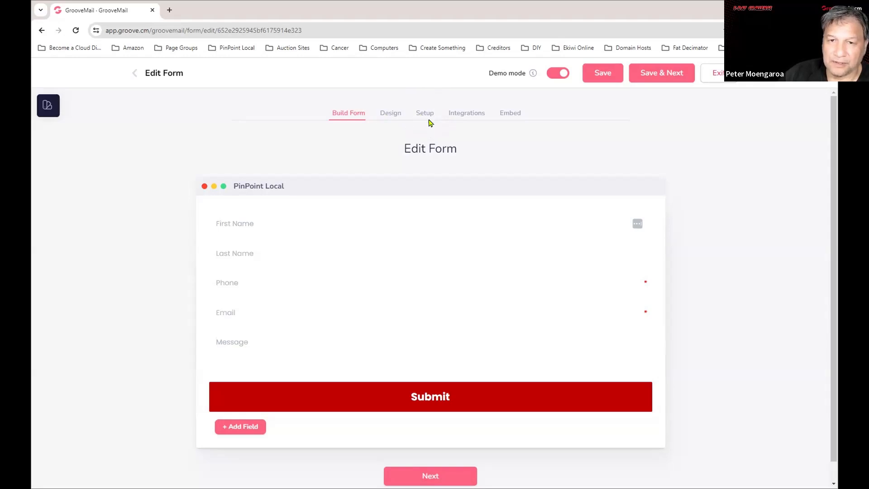
left_click(427, 116)
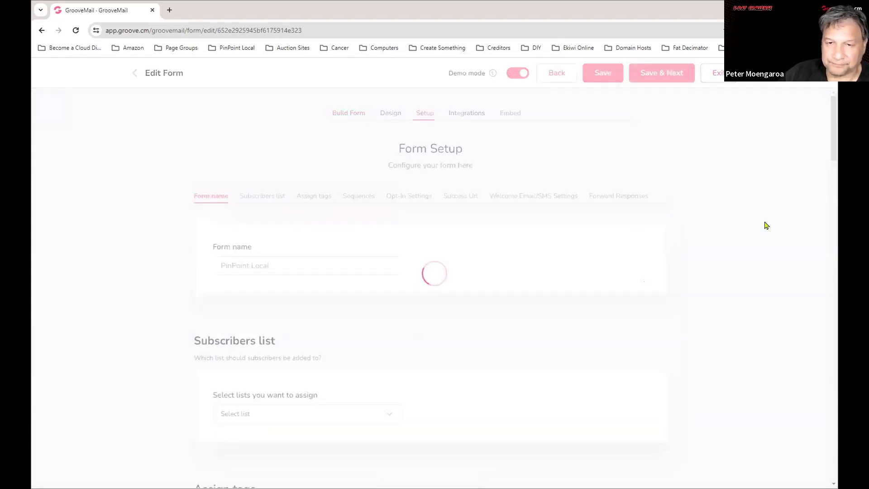
Scroll through the PinPoint Local form's Setup to review its subscriber list and PP Local tag.
scroll(559, 272, "down", 10)
scroll(560, 272, "down", 15)
scroll(622, 266, "up", 20)
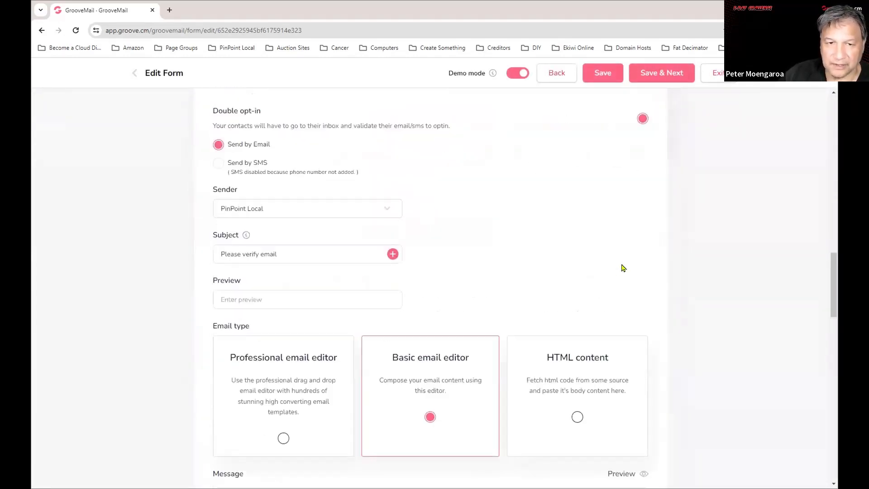
scroll(623, 243, "up", 6)
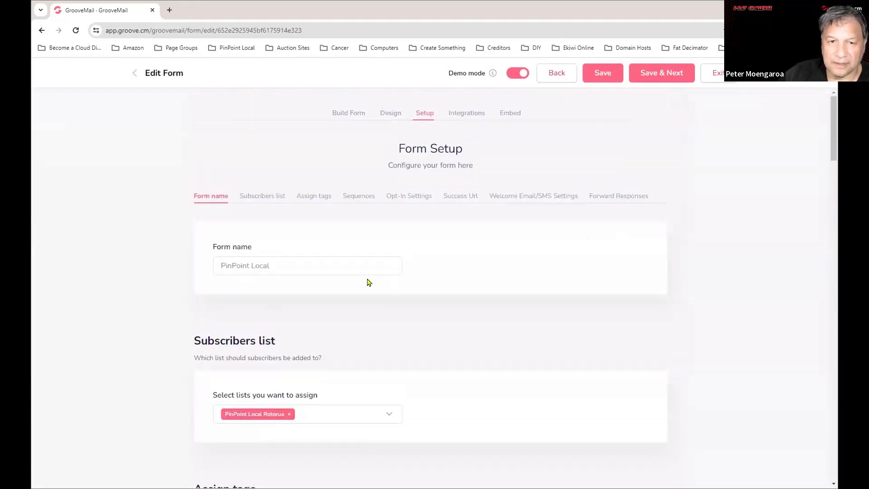
scroll(312, 278, "down", 2)
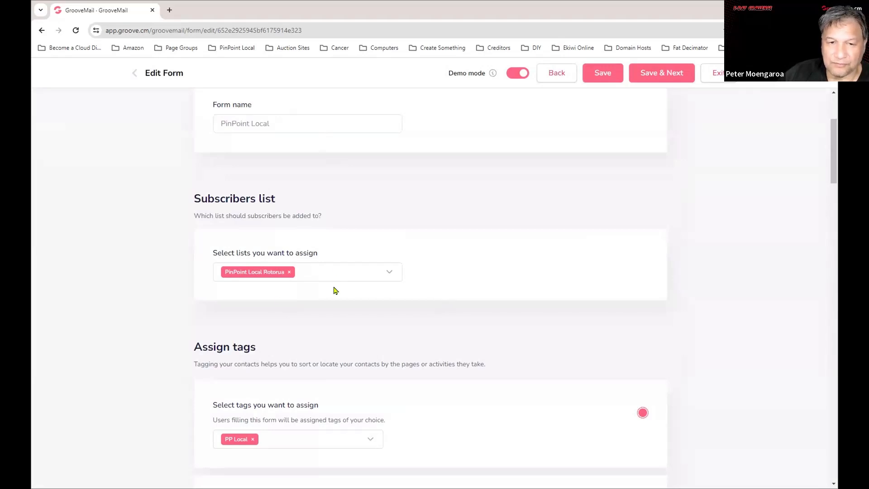
scroll(446, 281, "down", 3)
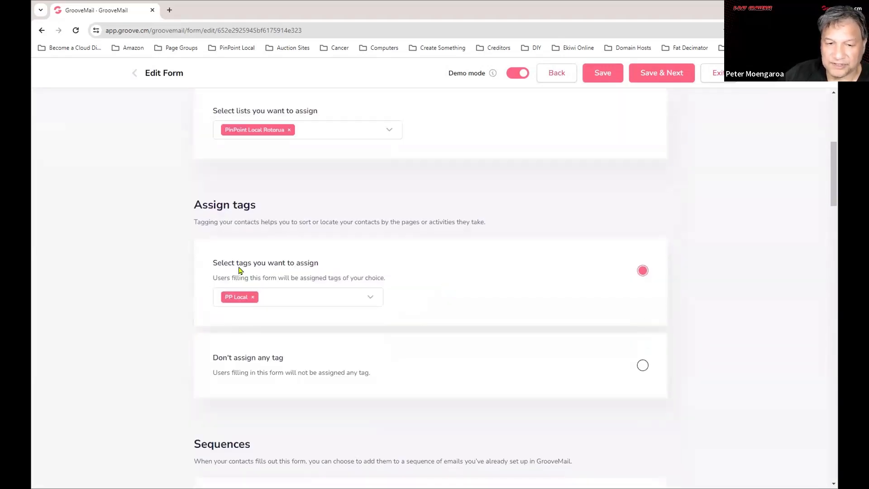
scroll(552, 282, "down", 7)
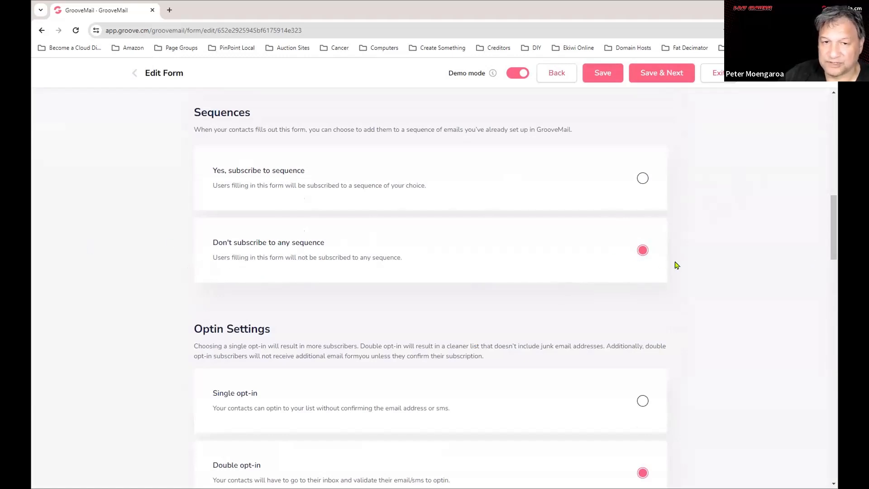
scroll(713, 287, "down", 8)
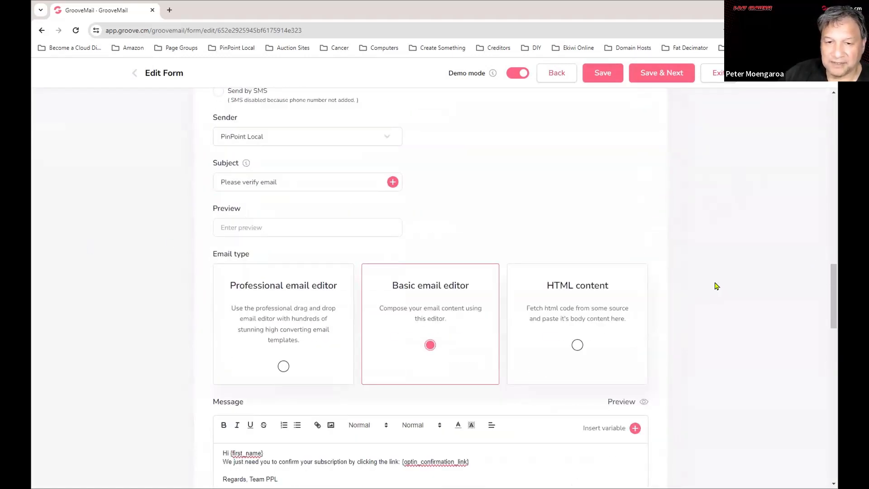
scroll(498, 277, "up", 3)
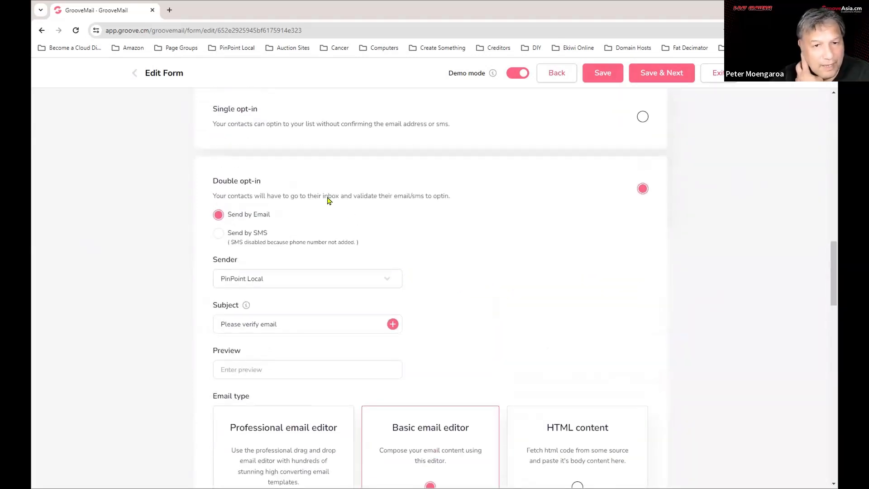
scroll(652, 294, "up", 3)
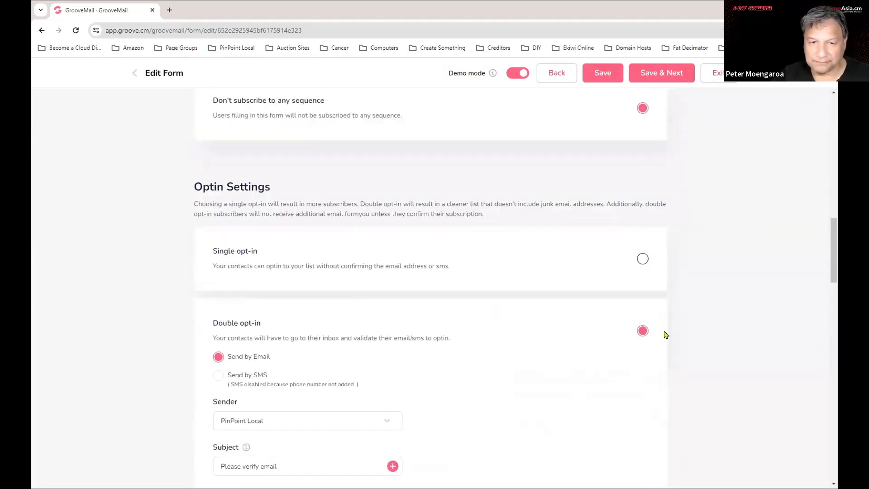
scroll(588, 333, "down", 5)
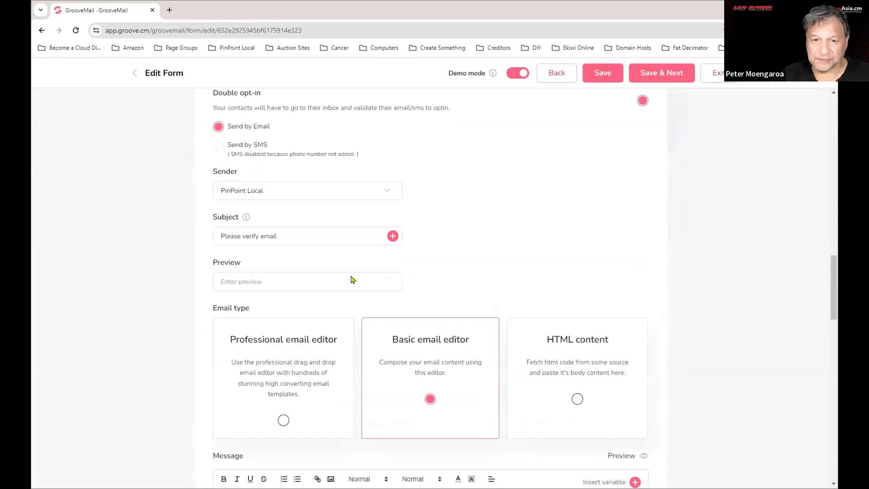
Review the sequences and opt-in settings, then choose Single opt-in instead of Double opt-in.
scroll(351, 280, "down", 1)
scroll(656, 253, "up", 4)
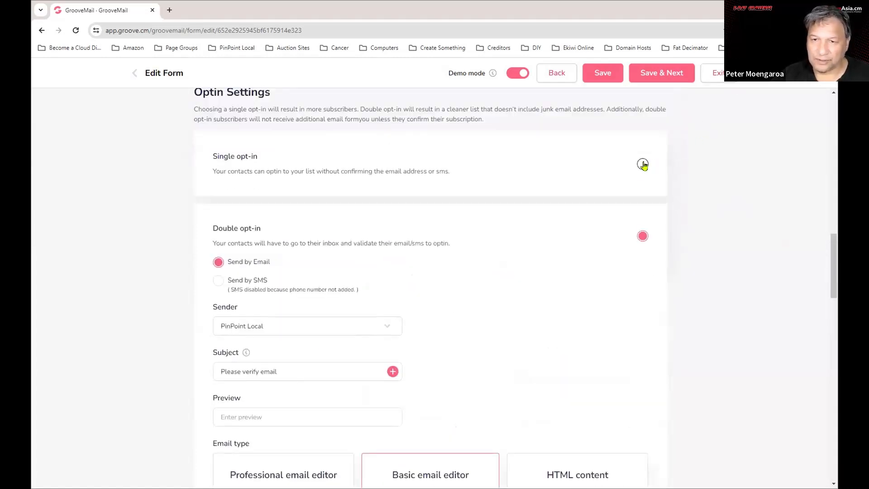
scroll(553, 288, "down", 4)
scroll(554, 288, "up", 10)
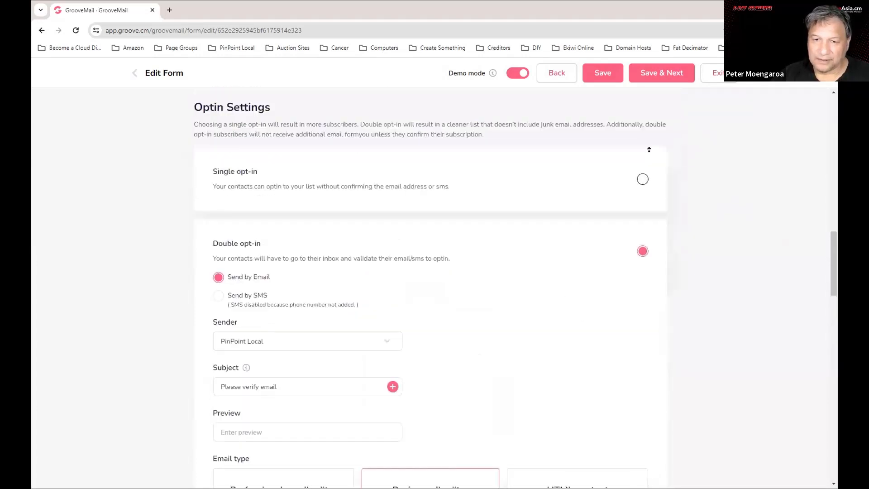
scroll(609, 310, "down", 1)
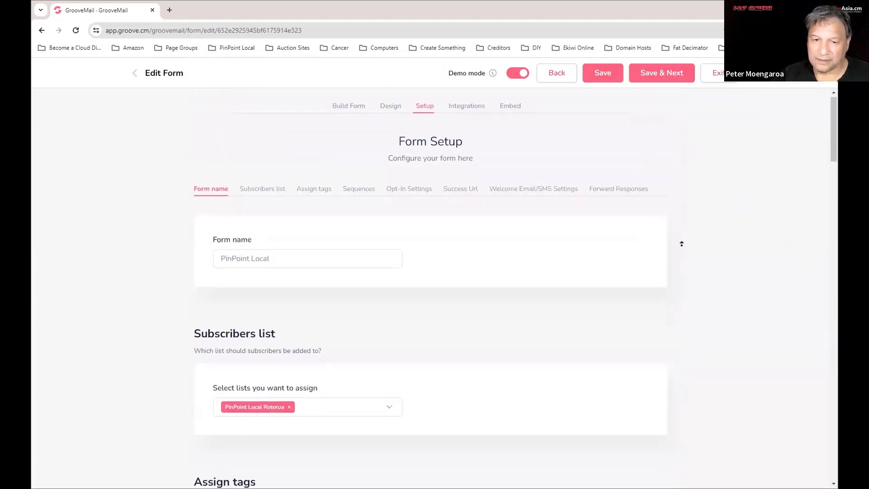
scroll(680, 243, "up", 1)
scroll(683, 285, "down", 6)
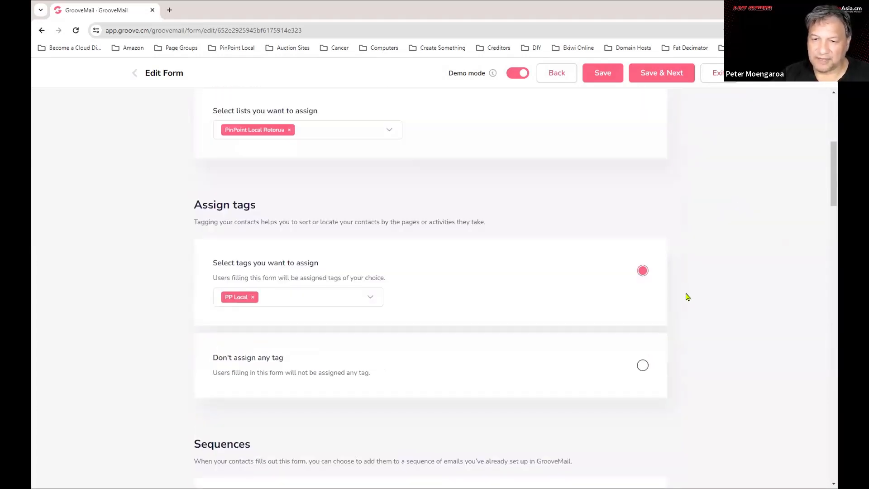
scroll(688, 295, "down", 5)
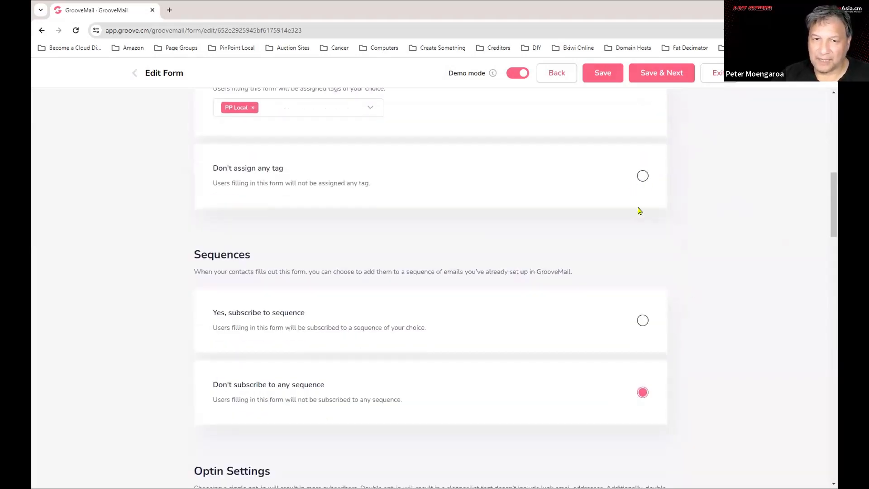
scroll(639, 208, "down", 4)
scroll(644, 305, "up", 1)
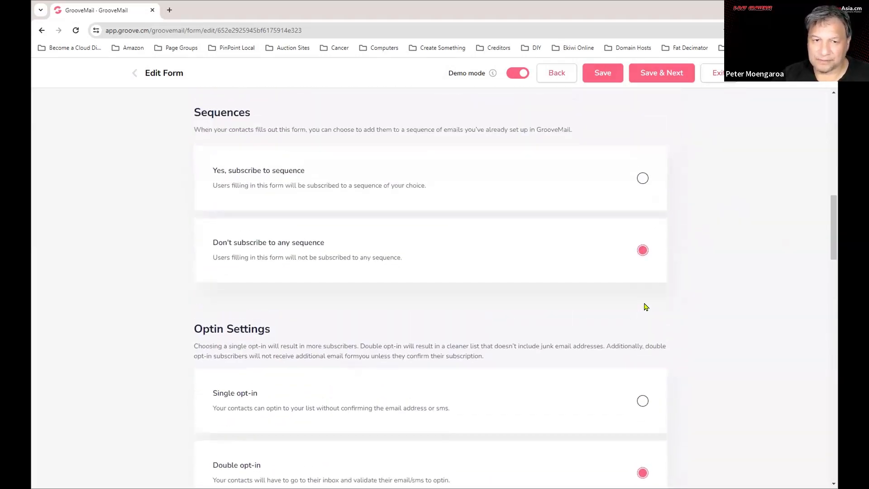
scroll(644, 305, "down", 6)
scroll(647, 306, "up", 2)
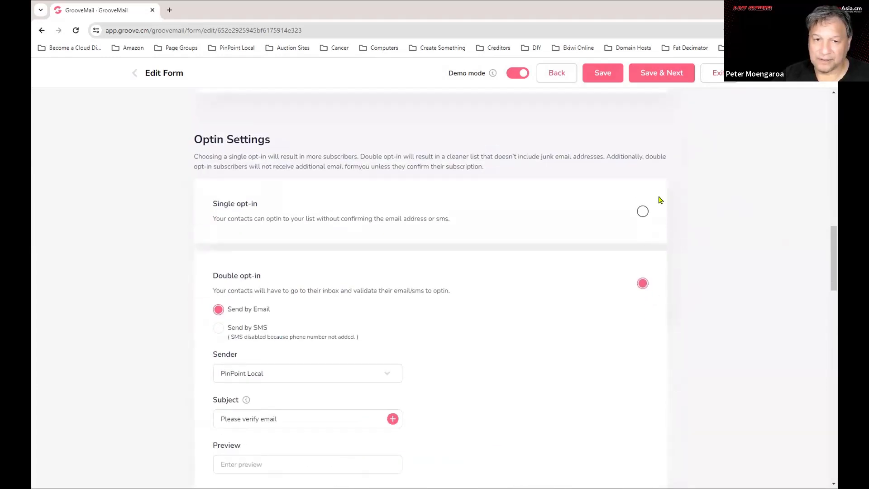
left_click(642, 212)
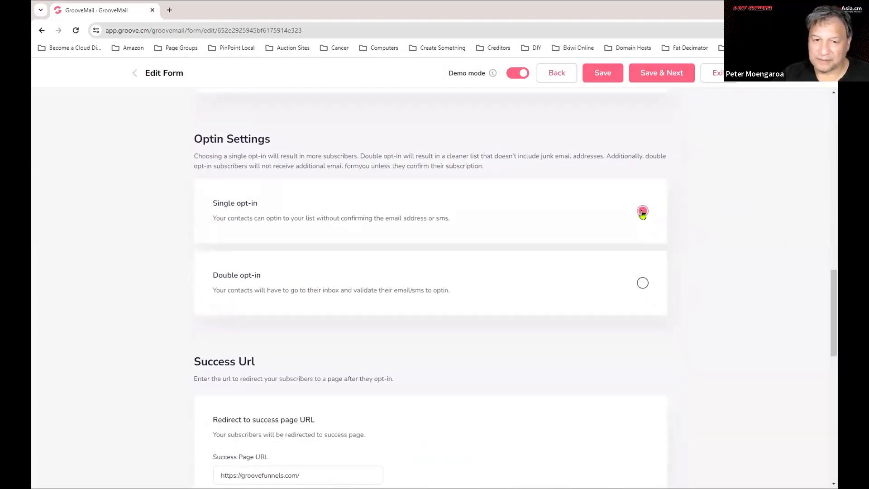
Restore Double opt-in and check the Basic-editor confirmation email 'Please verify email' and its message.
scroll(643, 213, "down", 3)
scroll(643, 226, "up", 2)
left_click(643, 236)
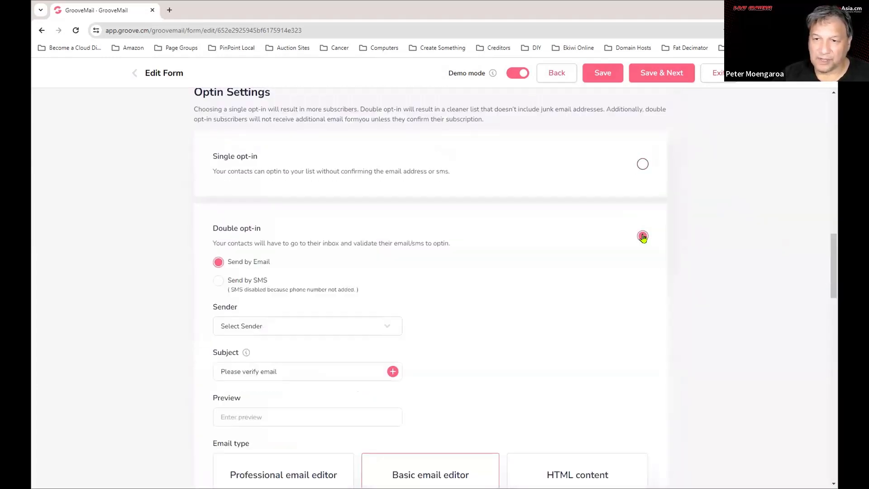
scroll(442, 353, "down", 5)
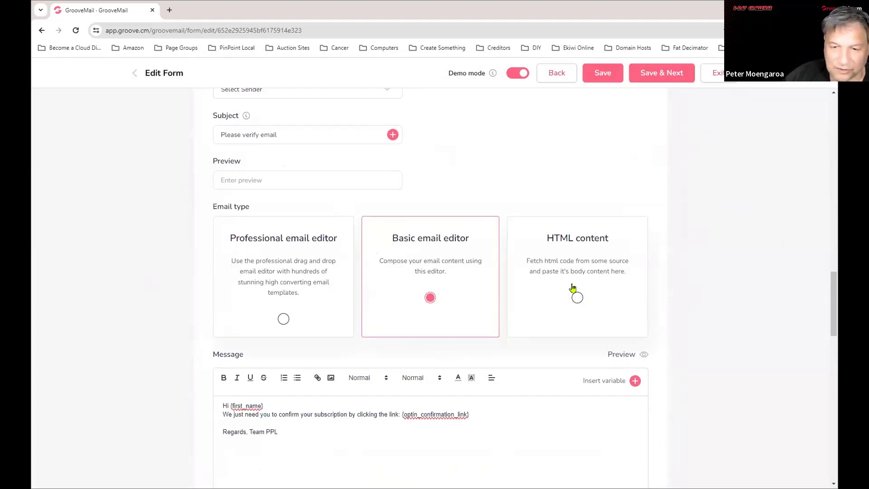
scroll(574, 294, "down", 2)
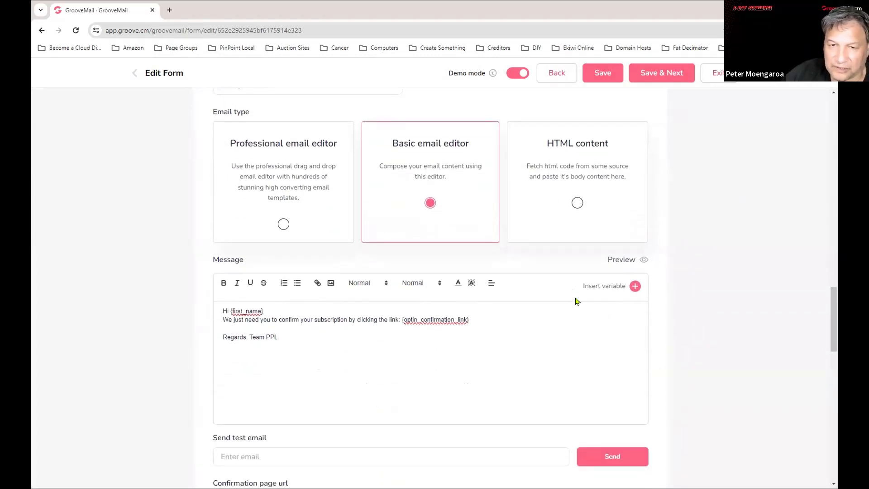
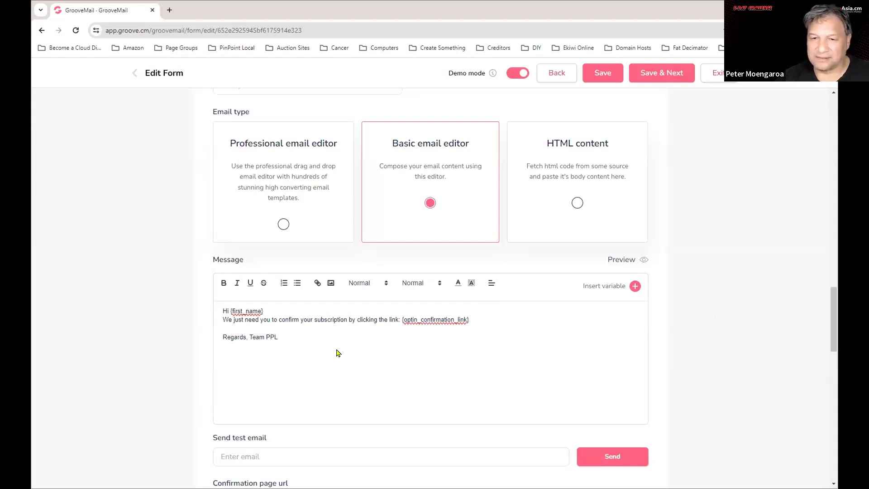
Switch the confirmation email from the Basic to the Professional editor, discarding the basic message.
left_click(285, 341)
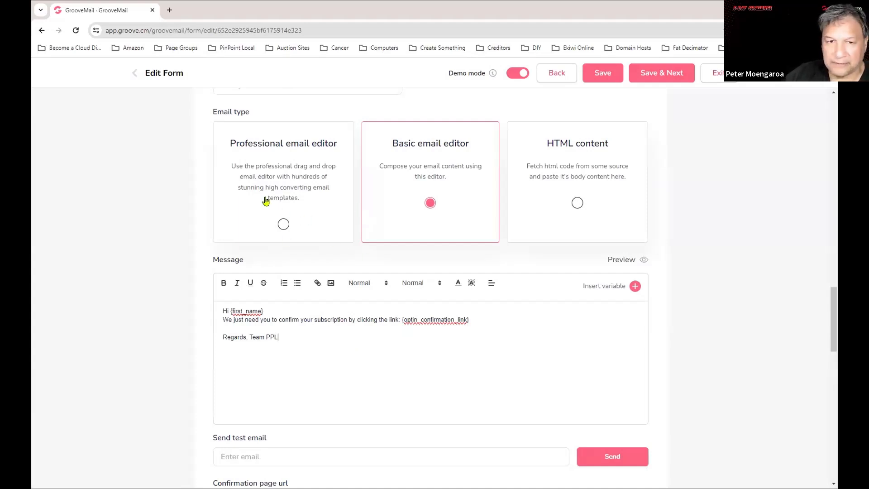
left_click(283, 224)
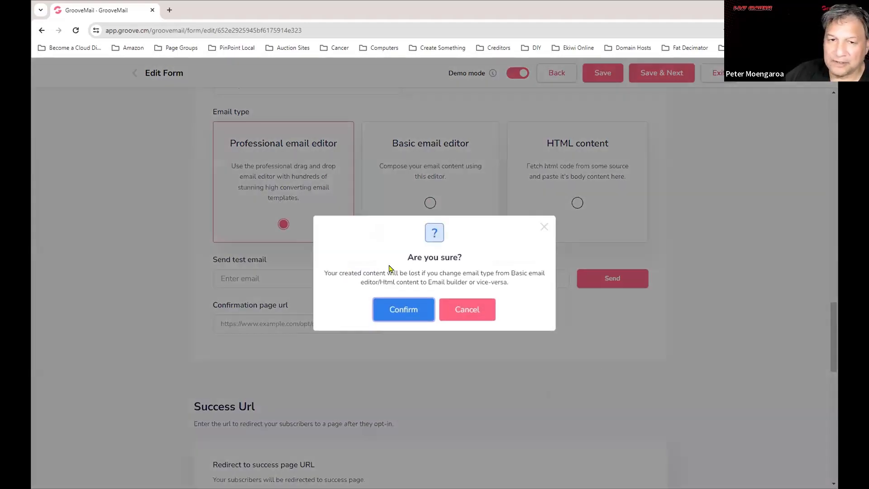
left_click(415, 314)
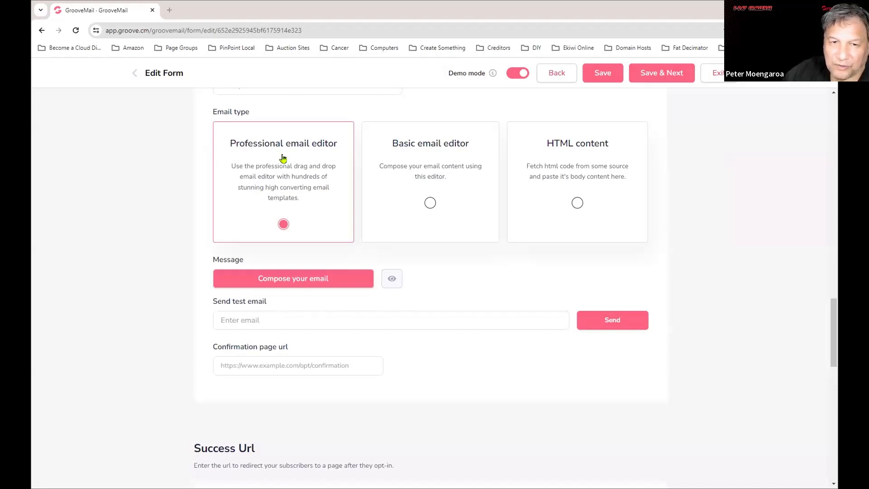
Open the Email Templates gallery and browse its professional designs and category list.
left_click(292, 279)
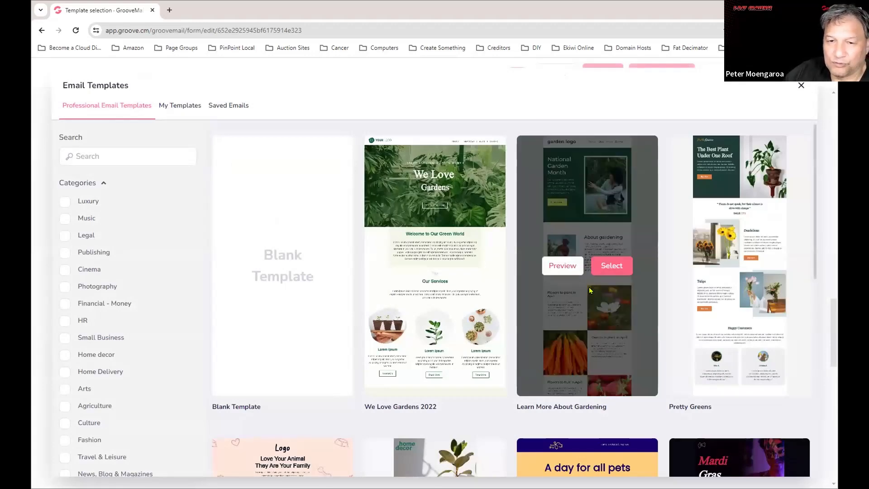
scroll(653, 312, "down", 2)
scroll(653, 312, "down", 10)
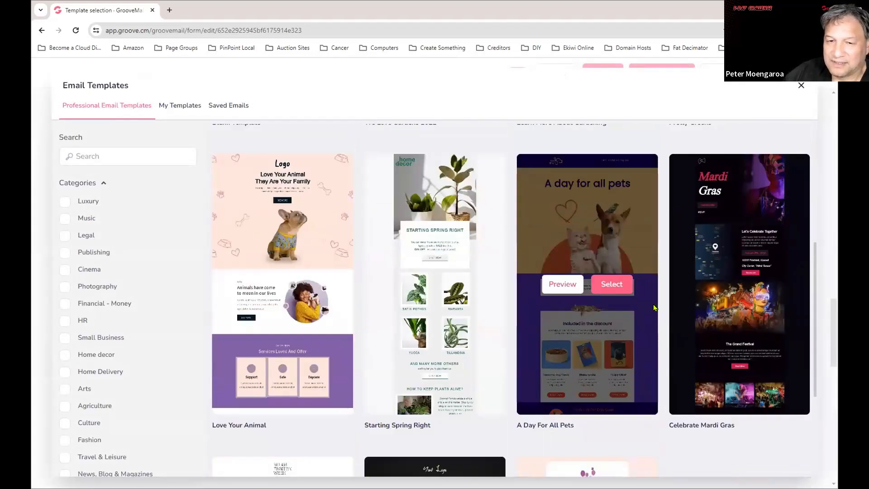
scroll(652, 301, "down", 10)
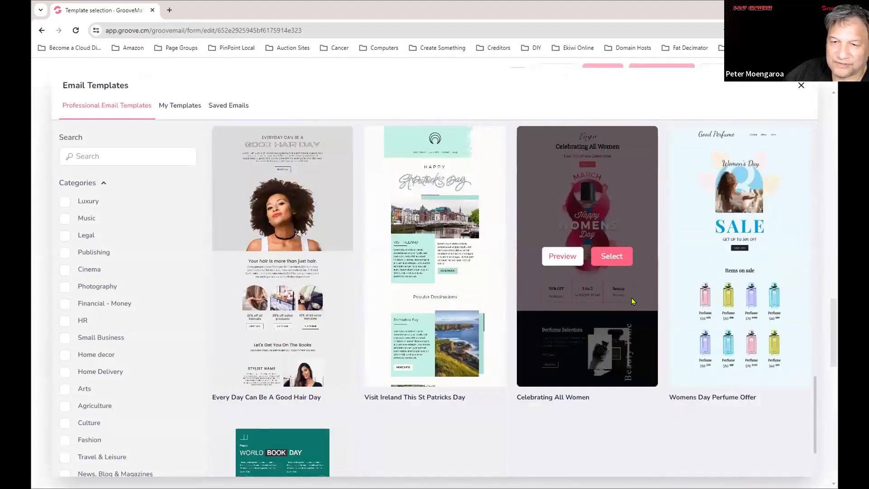
scroll(631, 298, "down", 5)
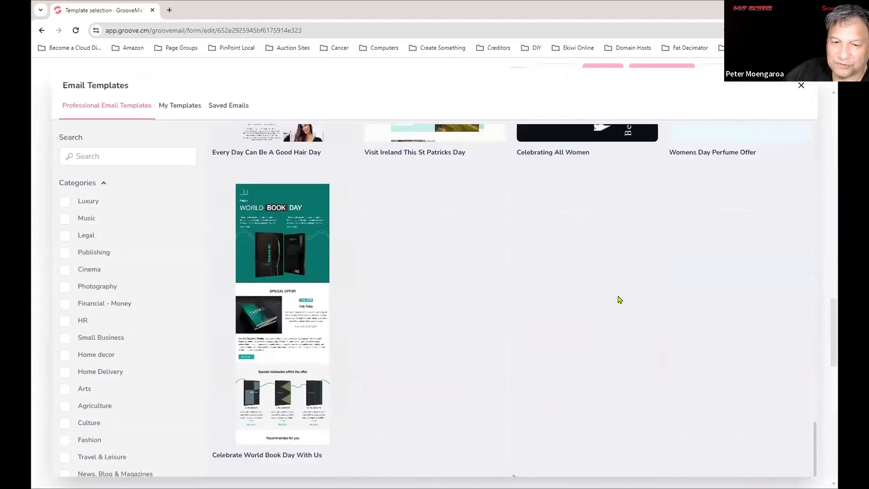
mouse_move(472, 306)
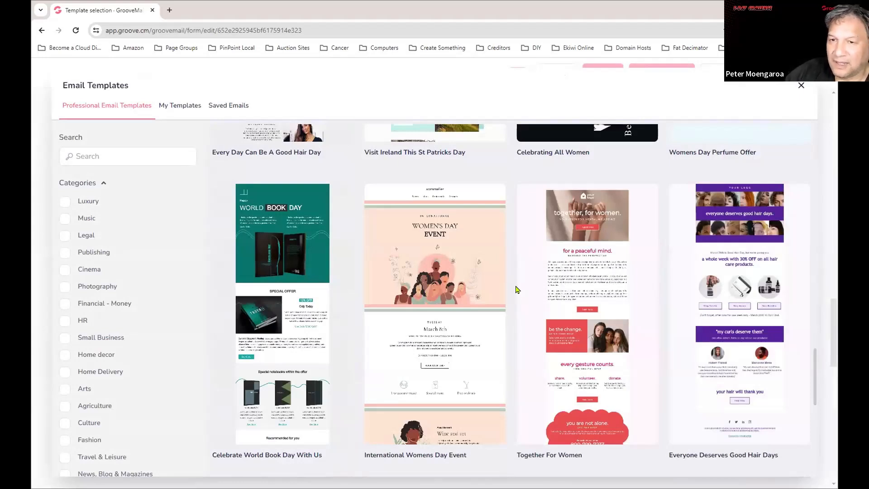
mouse_move(518, 294)
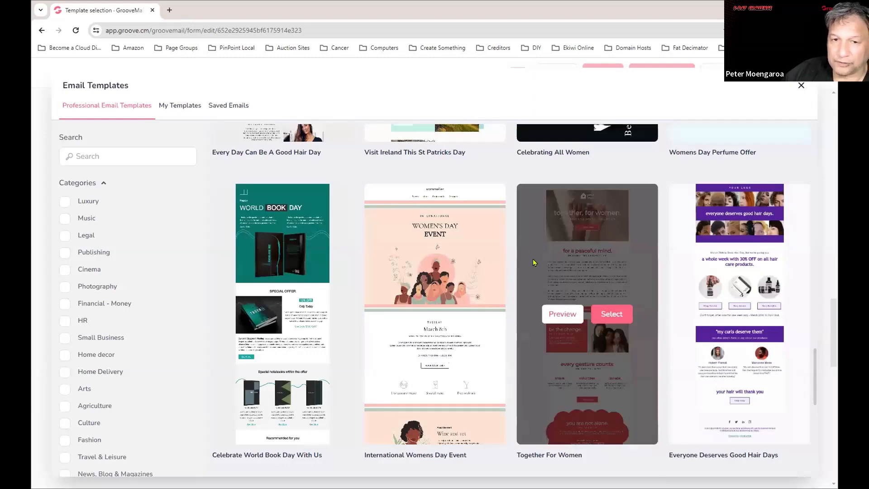
scroll(520, 263, "down", 2)
scroll(536, 262, "down", 2)
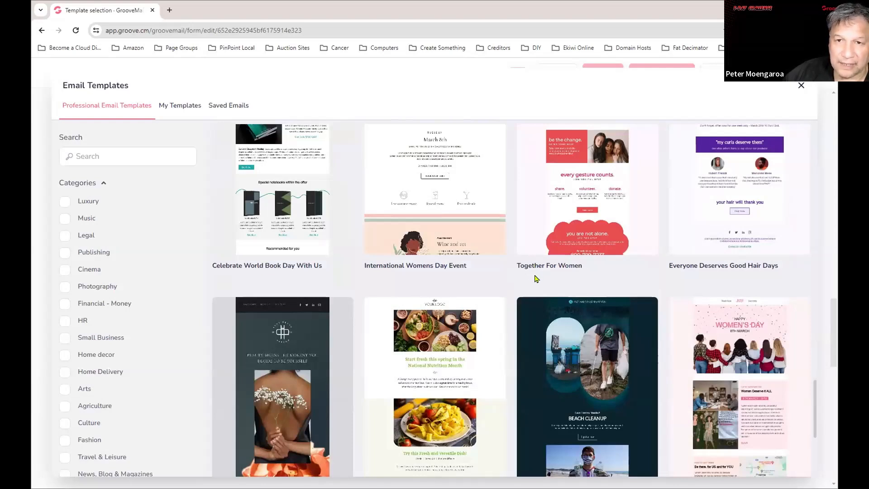
scroll(148, 363, "down", 4)
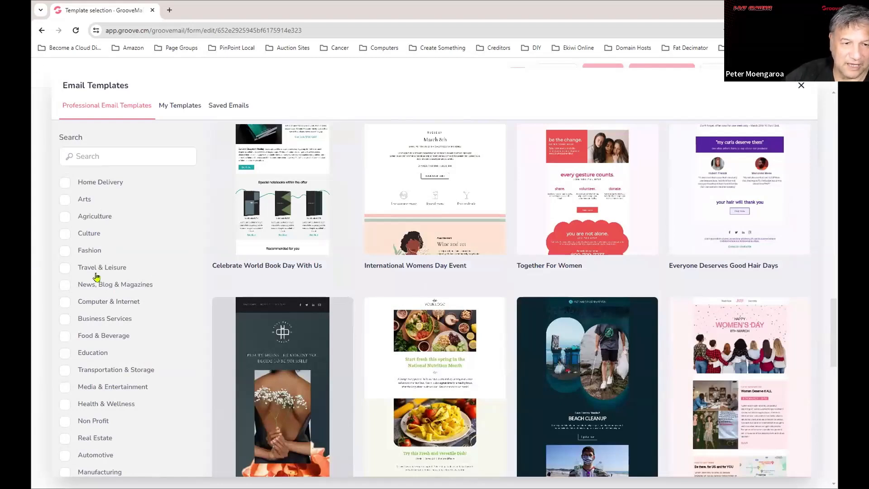
scroll(95, 363, "down", 4)
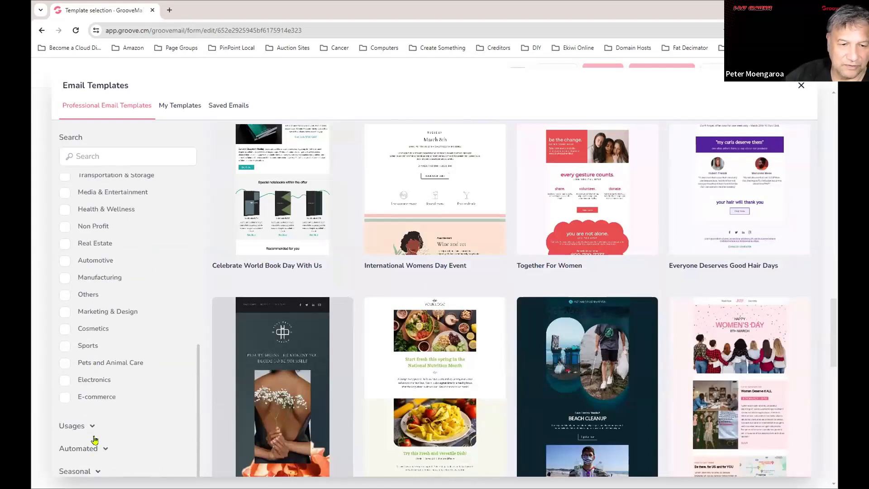
Expand the Seasonal and Usages category groups in the template sidebar.
left_click(96, 471)
scroll(158, 354, "down", 4)
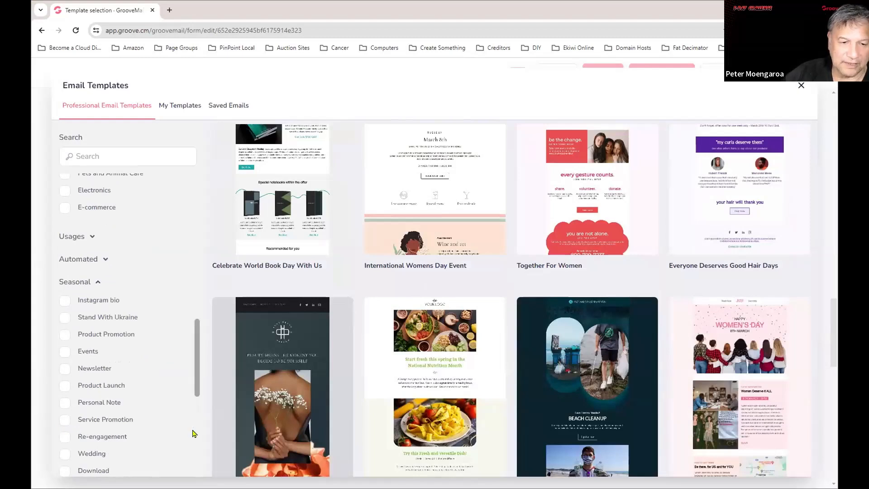
scroll(163, 425, "down", 1)
scroll(160, 425, "up", 2)
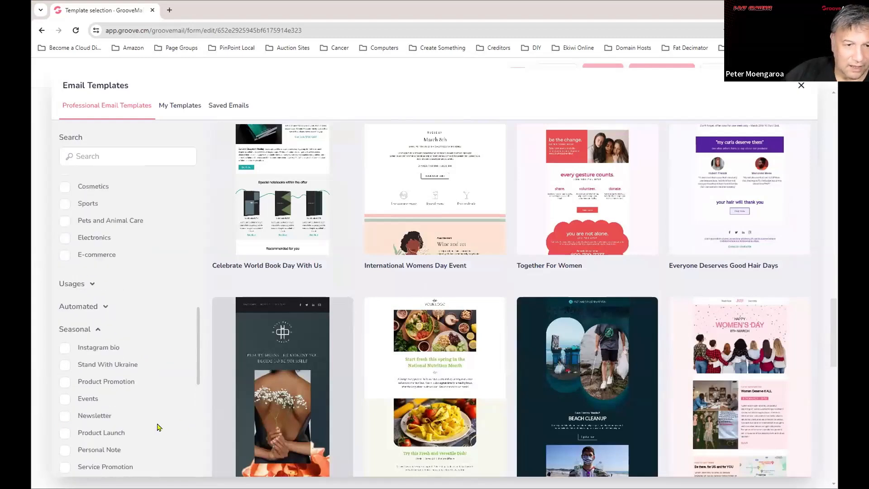
scroll(150, 408, "down", 2)
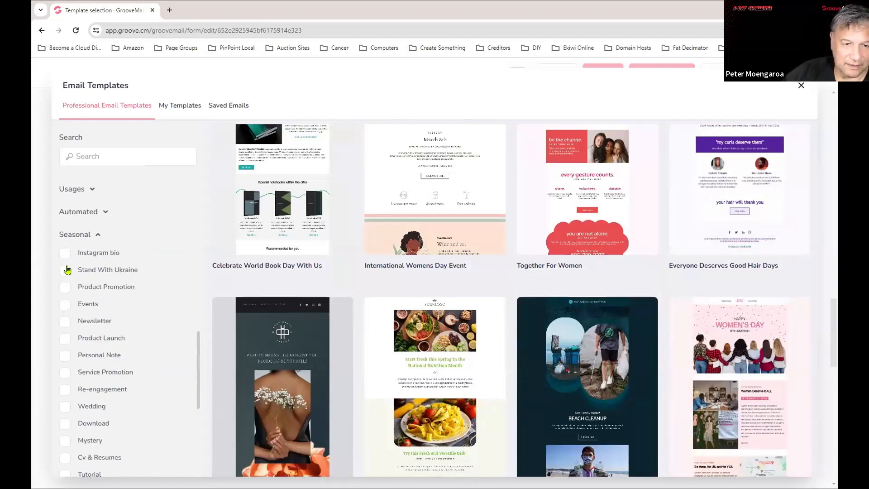
scroll(148, 441, "down", 4)
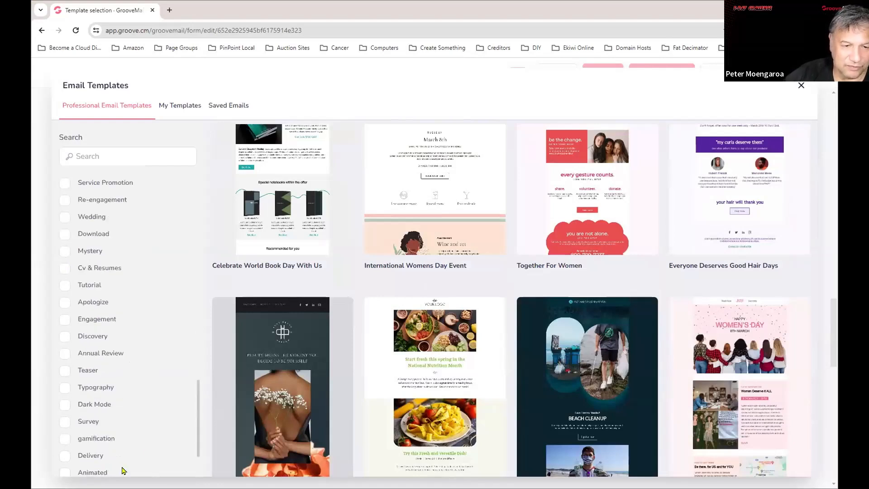
scroll(135, 419, "up", 4)
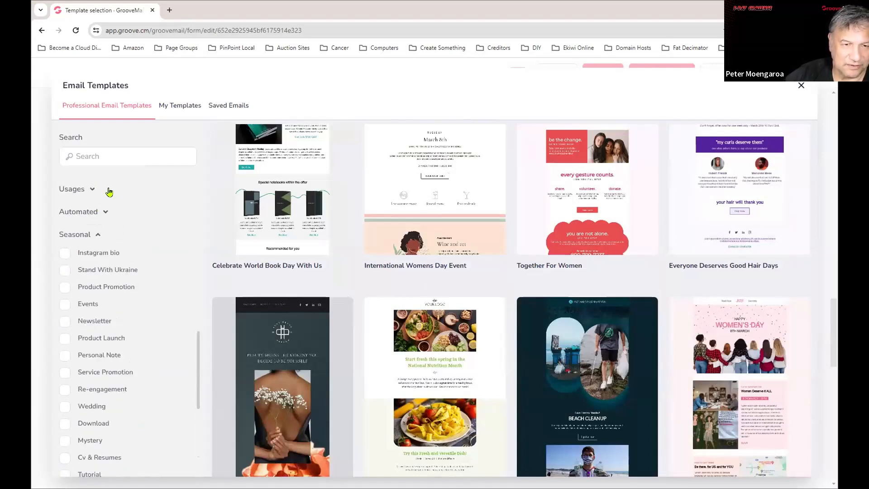
left_click(92, 190)
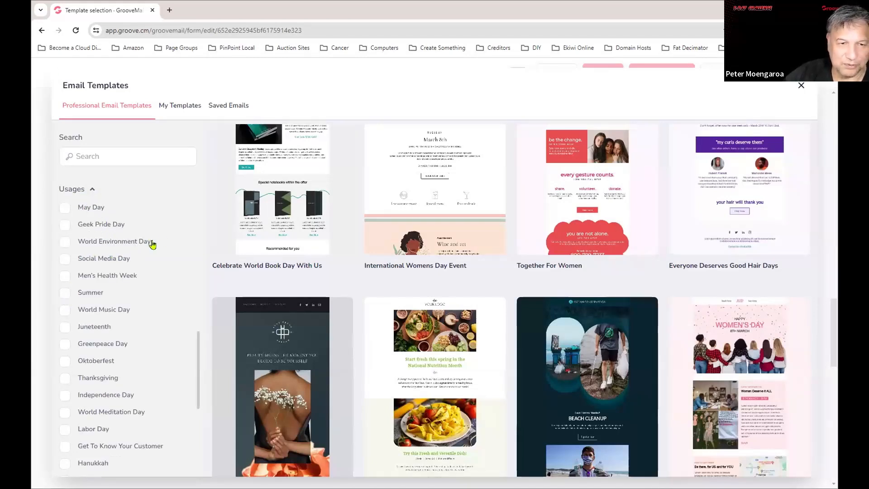
scroll(138, 316, "down", 1)
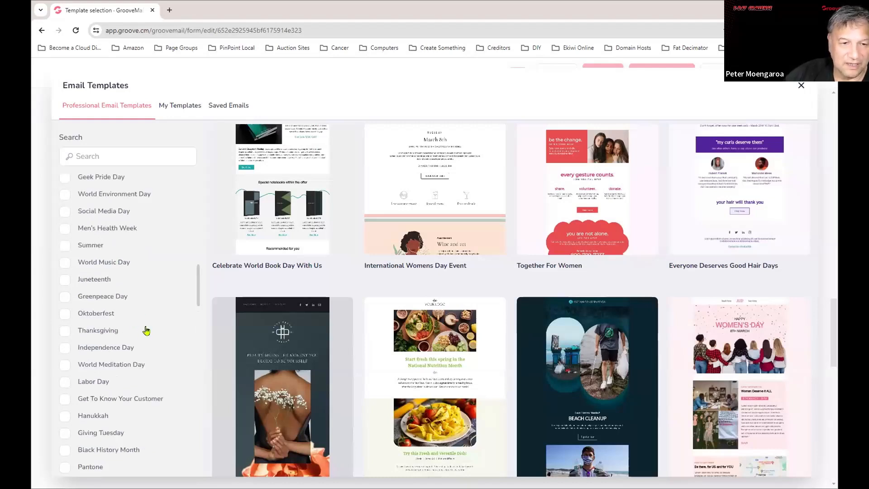
scroll(145, 330, "down", 2)
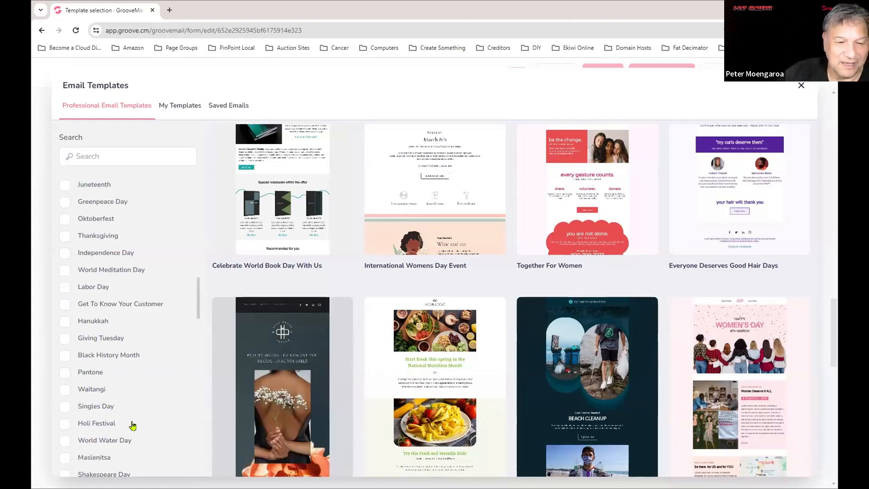
Tick the Waitangi and Giving Tuesday filters, then untick Waitangi.
left_click(90, 390)
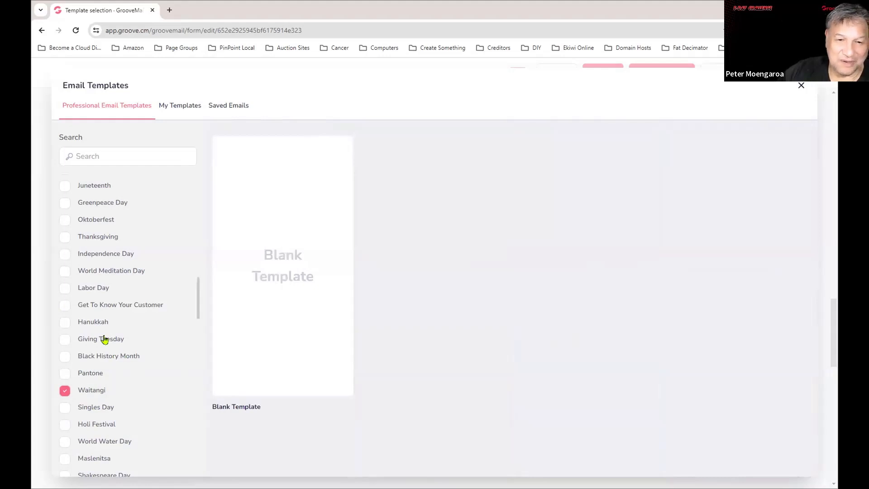
scroll(112, 380, "down", 2)
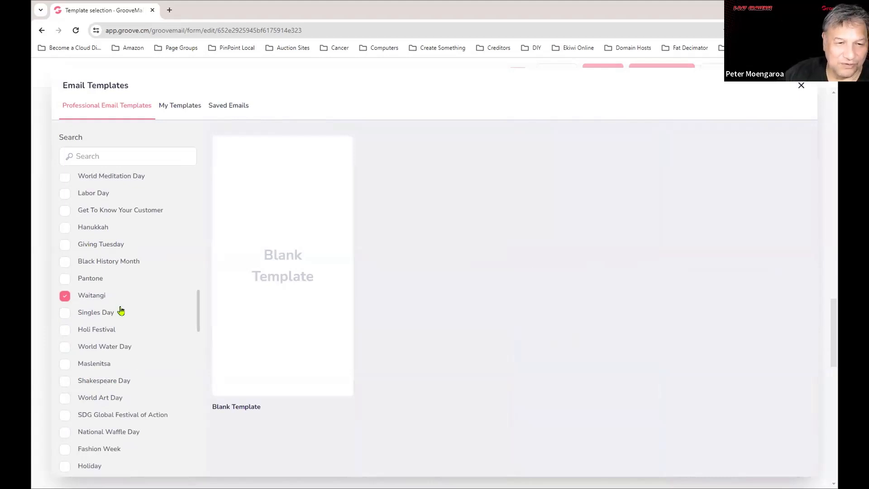
left_click(105, 245)
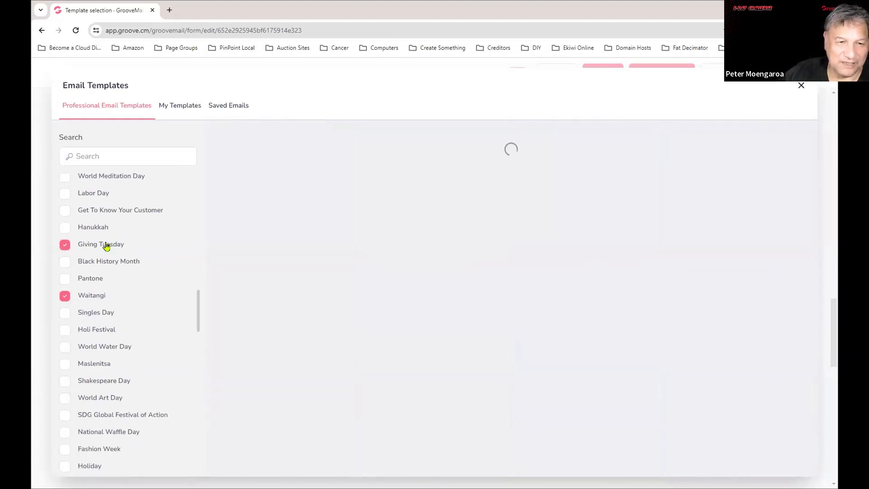
left_click(64, 300)
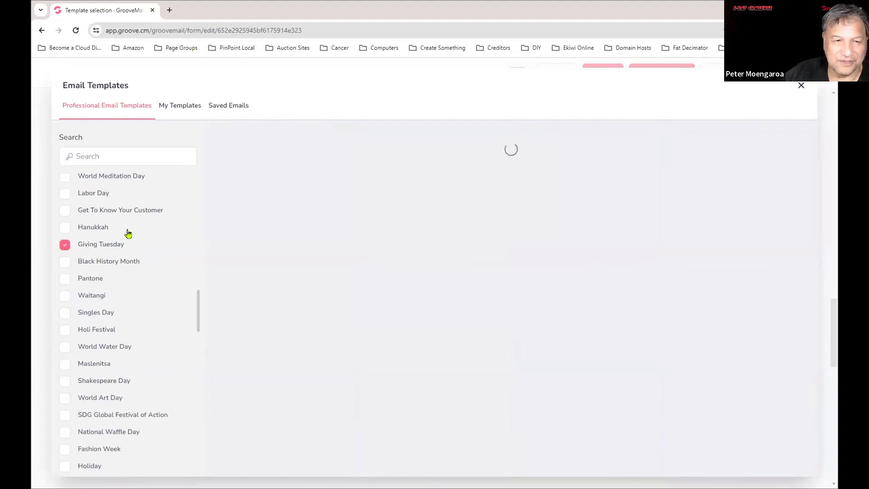
scroll(129, 244, "up", 10)
scroll(134, 247, "up", 3)
scroll(140, 275, "down", 3)
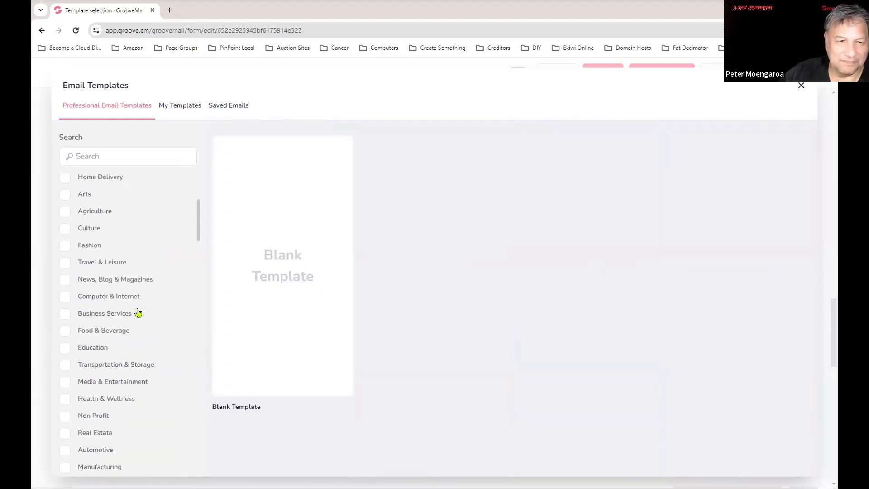
scroll(141, 312, "down", 1)
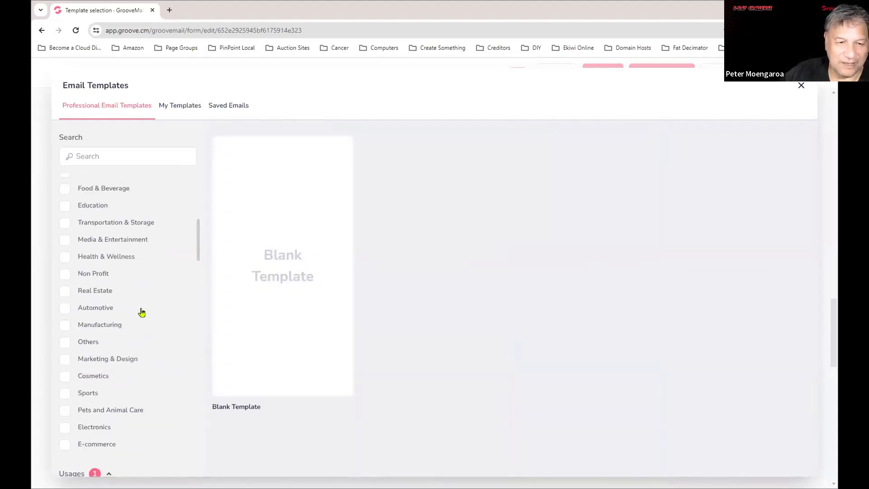
Filter the templates to Pets and Animal Care and clear the Giving Tuesday filter.
left_click(114, 411)
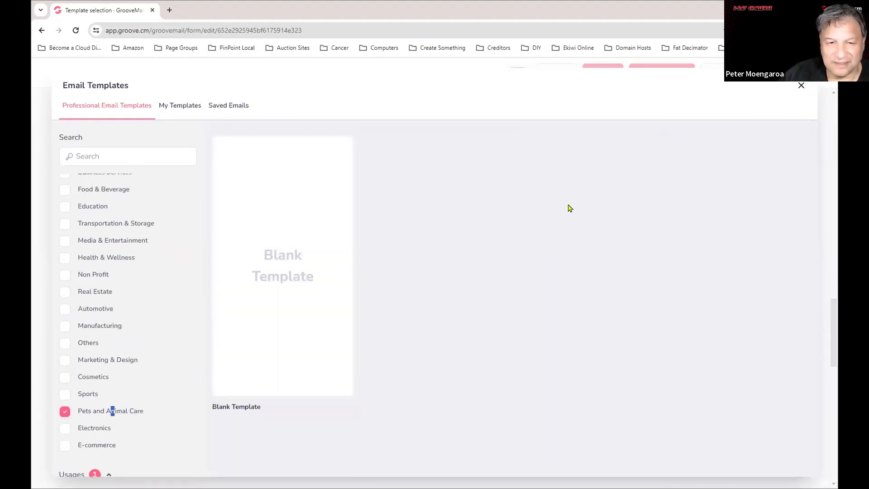
scroll(174, 295, "down", 1)
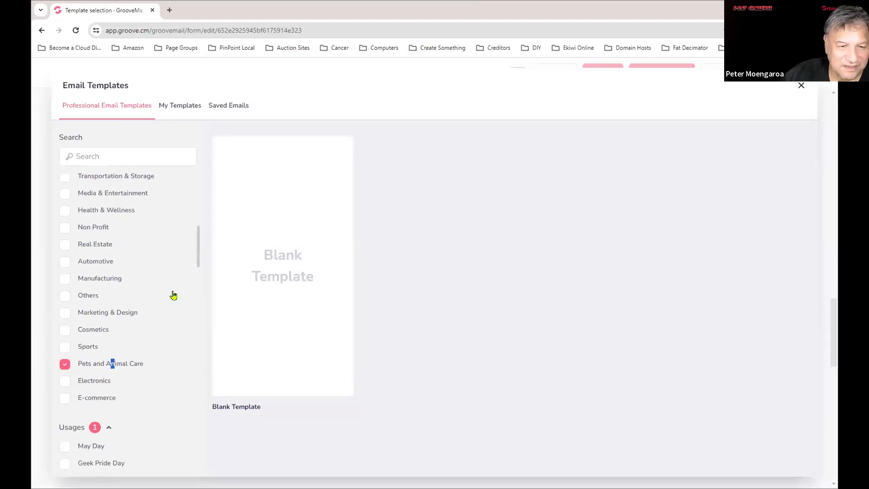
scroll(173, 295, "down", 6)
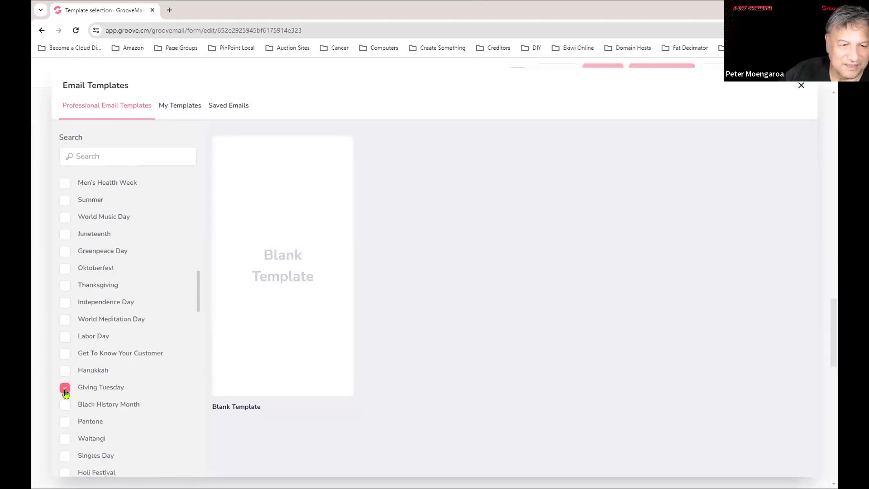
left_click(65, 388)
scroll(116, 351, "up", 3)
mouse_move(795, 256)
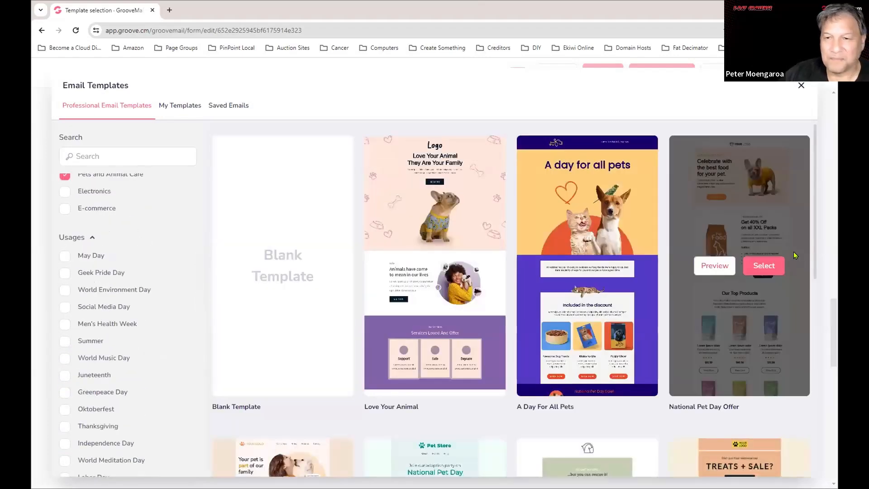
scroll(797, 258, "down", 1)
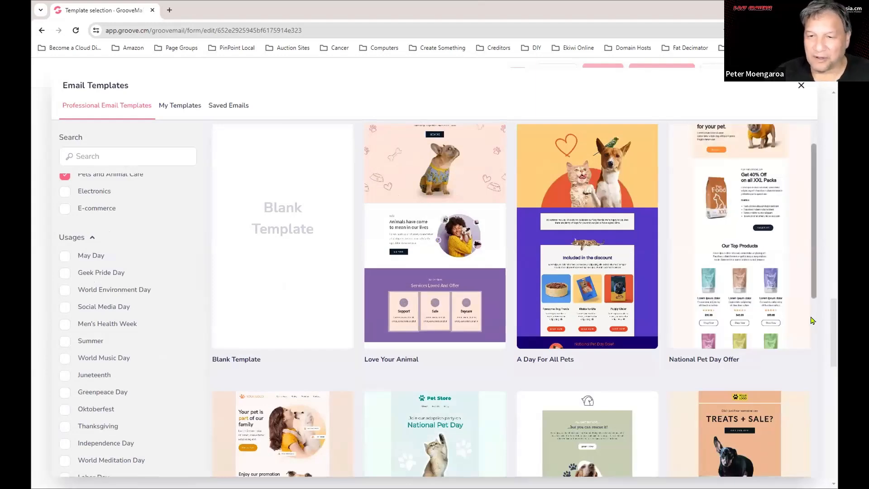
scroll(226, 334, "down", 2)
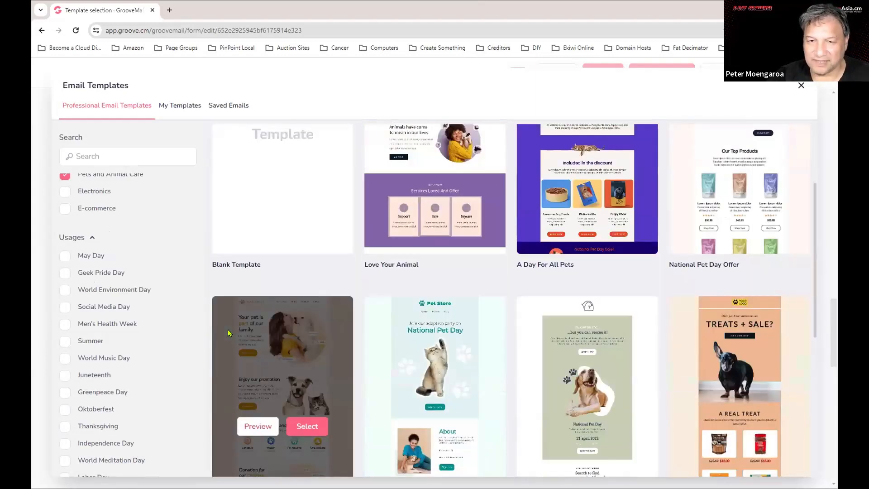
scroll(464, 397, "up", 1)
scroll(467, 397, "down", 3)
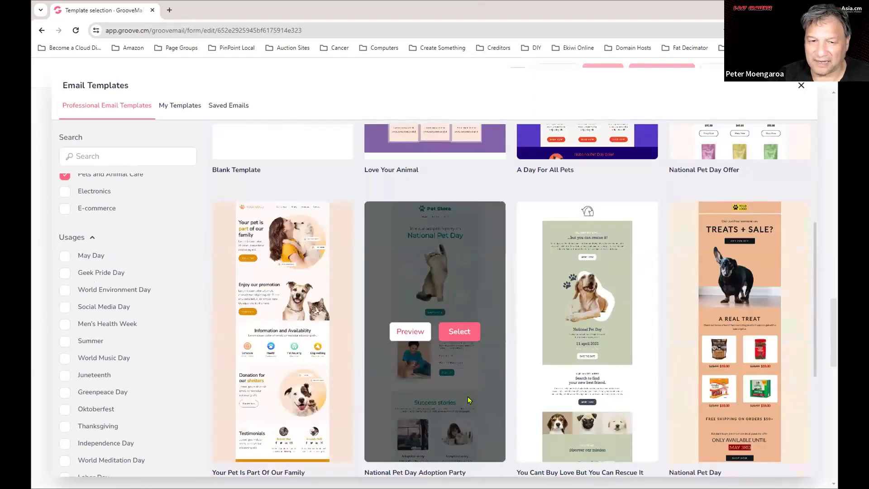
scroll(493, 406, "up", 1)
scroll(494, 410, "up", 4)
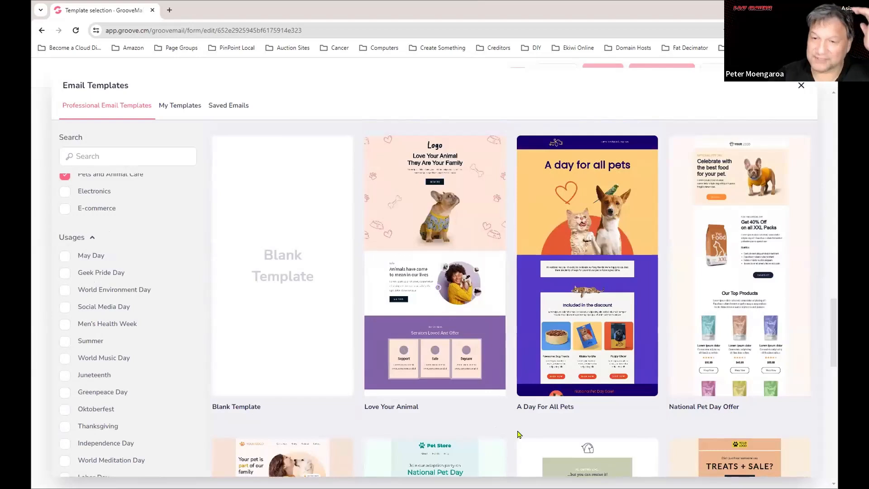
mouse_move(598, 375)
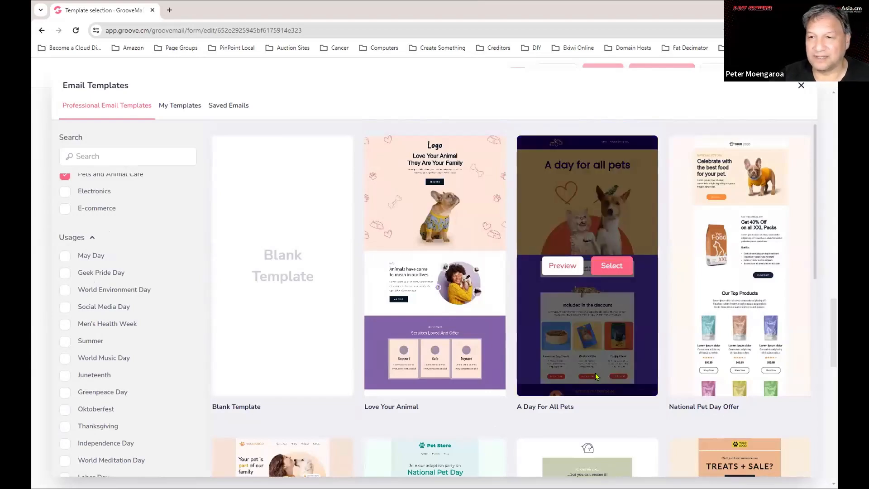
mouse_move(749, 246)
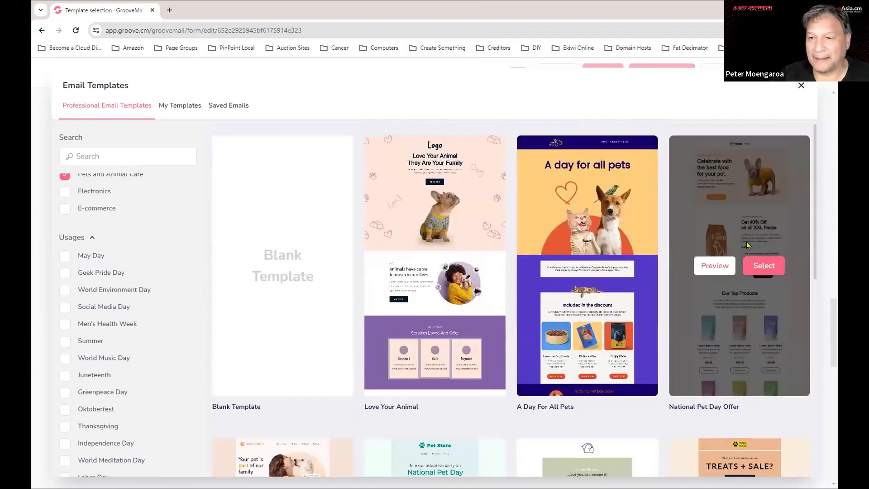
Preview the full National Pet Day Offer template, then select it for the email.
left_click(724, 270)
scroll(575, 326, "down", 3)
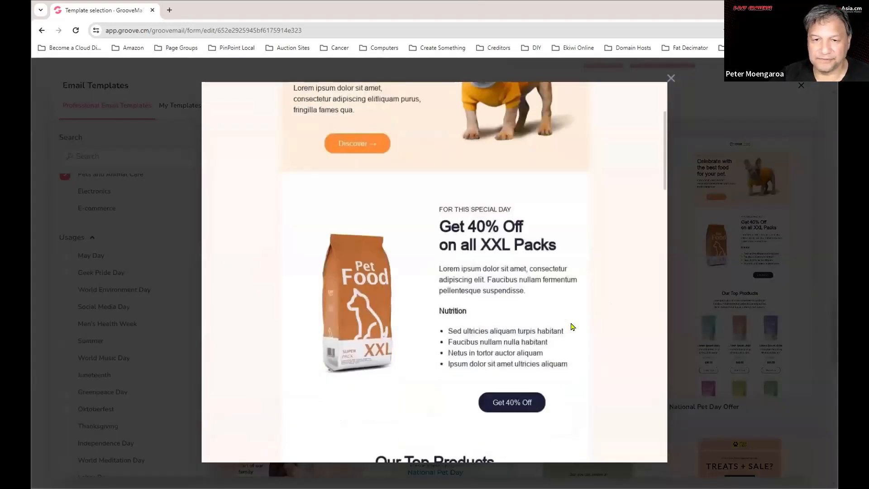
scroll(572, 327, "down", 15)
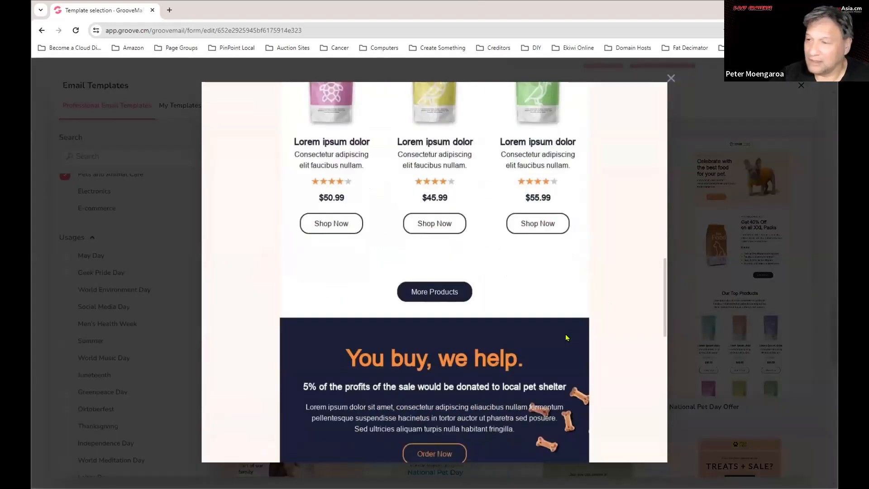
scroll(566, 337, "down", 8)
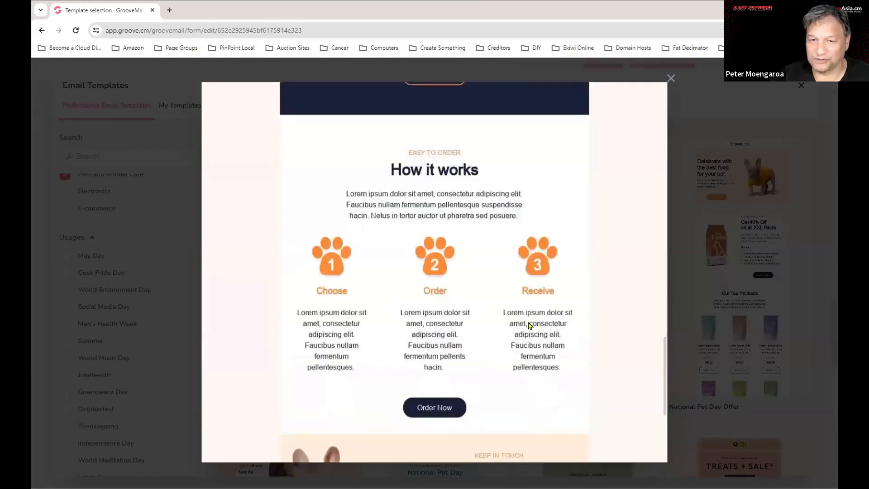
scroll(525, 329, "down", 5)
scroll(521, 335, "up", 10)
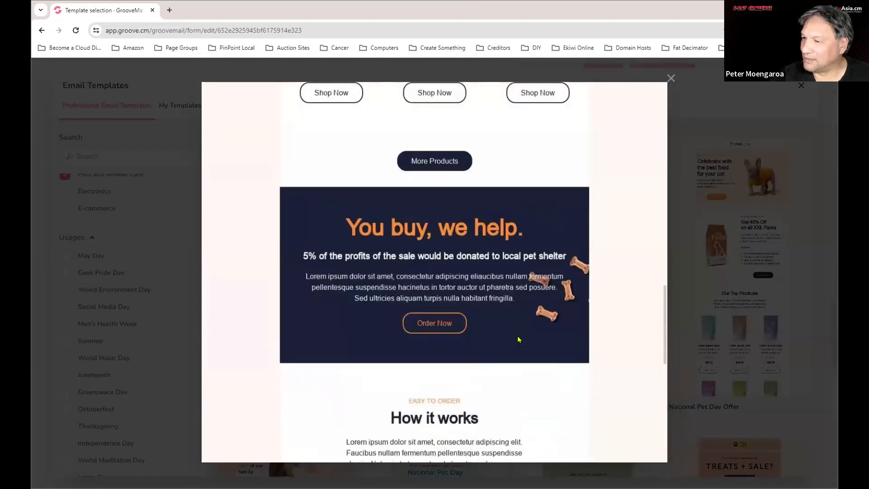
scroll(519, 340, "up", 10)
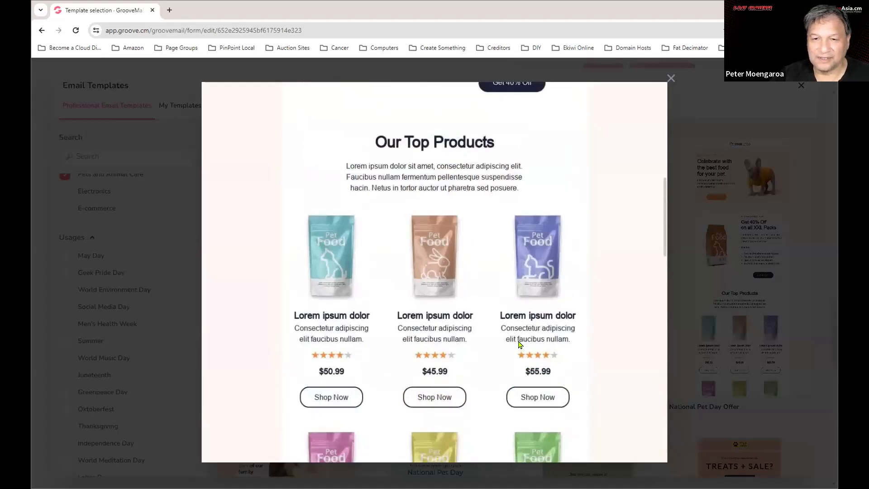
scroll(519, 344, "up", 10)
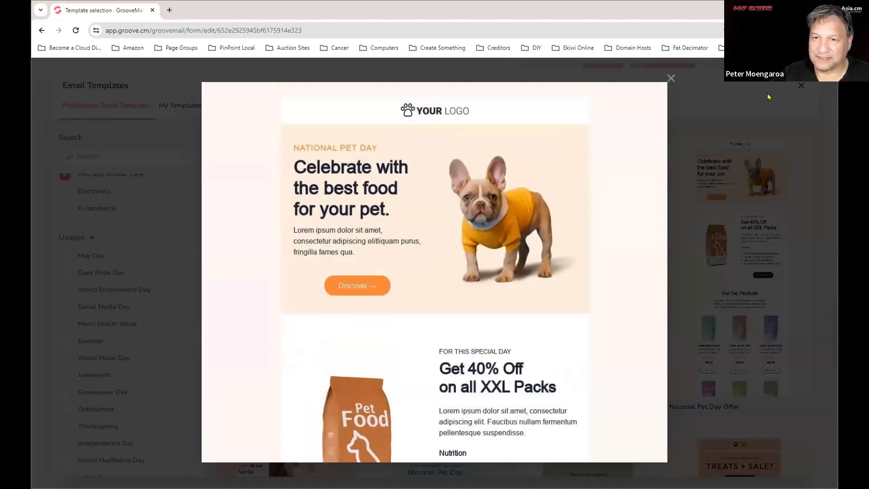
left_click(684, 78)
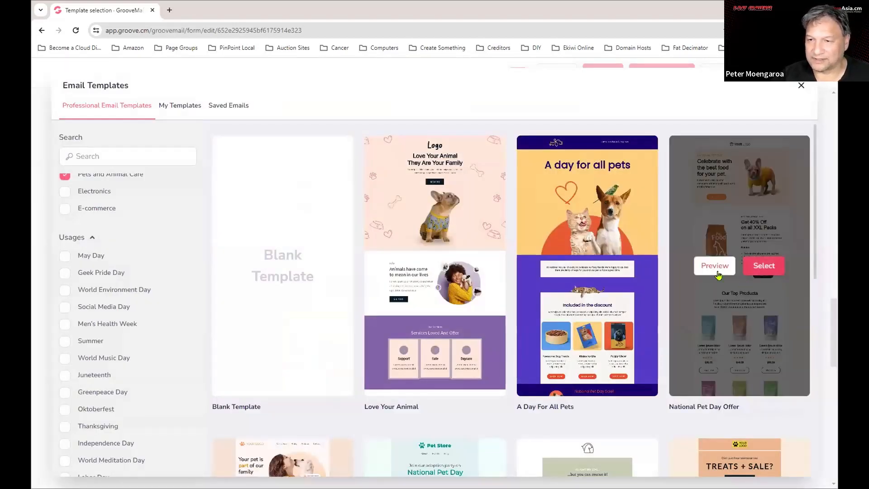
left_click(764, 265)
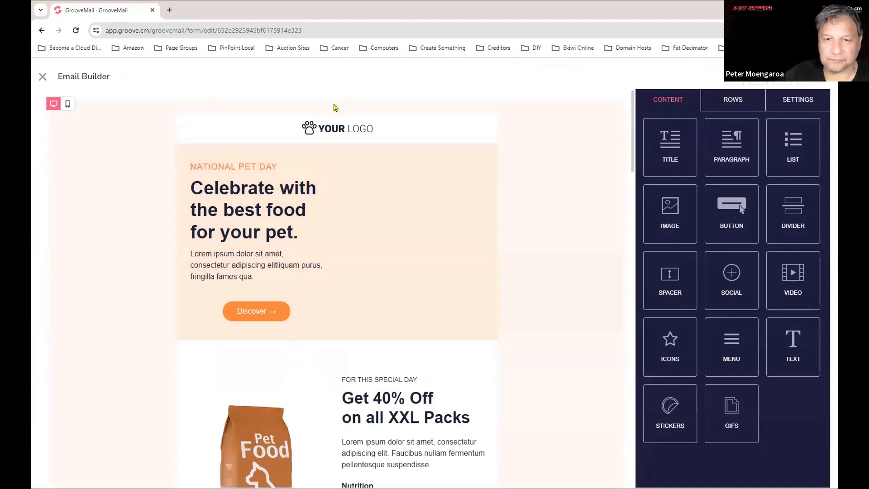
Select the YOUR LOGO image block and open the Image Library to replace it.
left_click(332, 128)
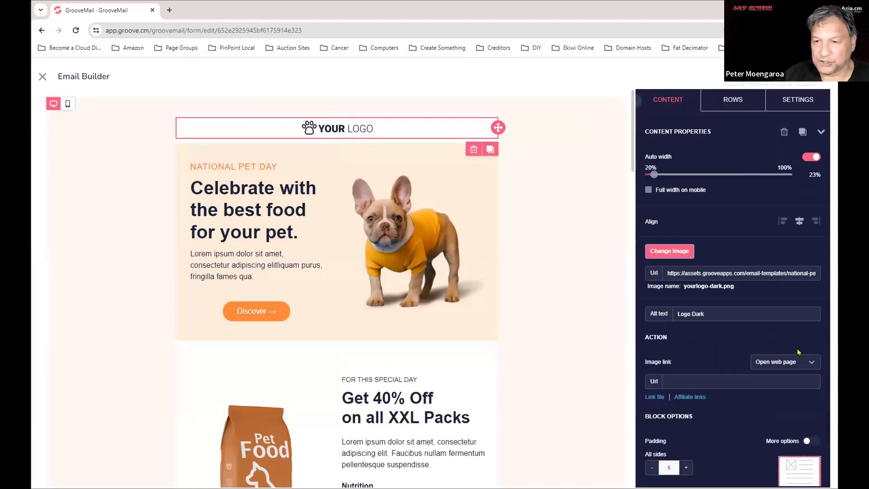
scroll(745, 376, "down", 1)
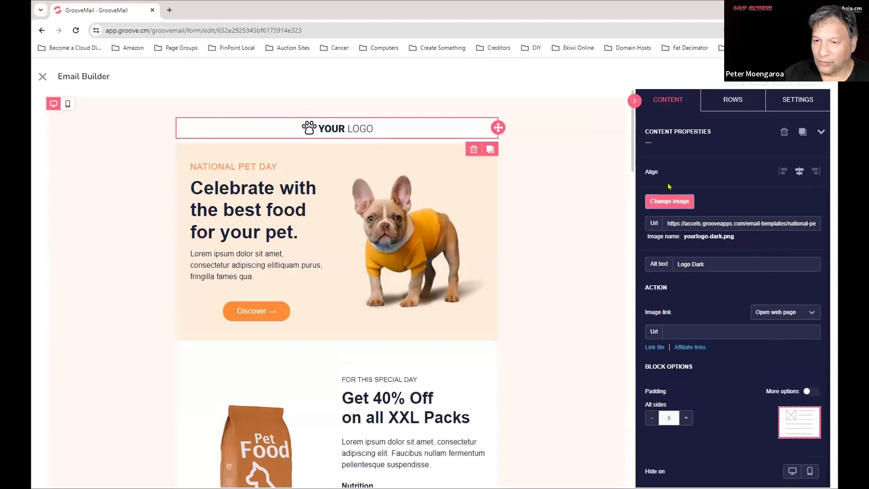
left_click(670, 202)
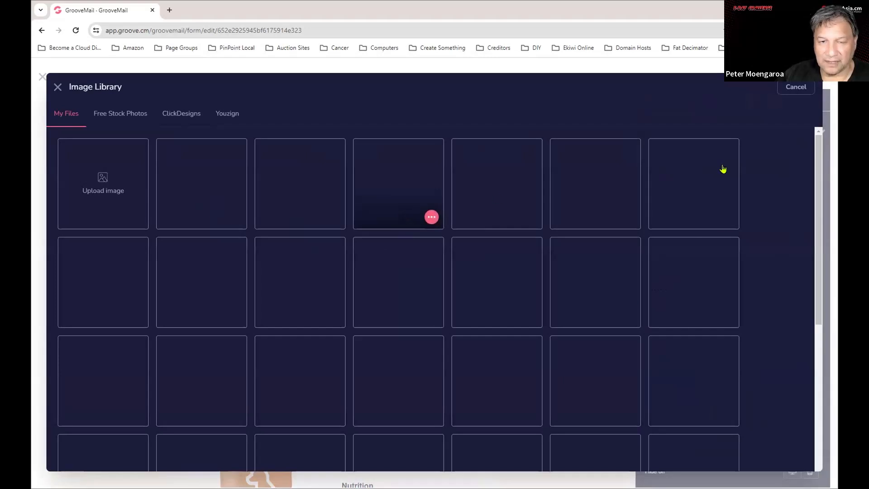
Scroll through the My Files thumbnails until the Pet Vet logos come into view.
scroll(540, 286, "down", 10)
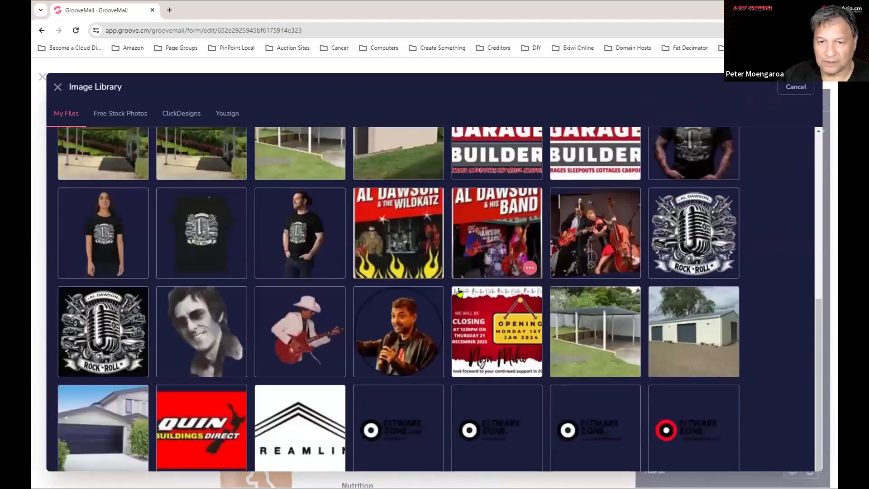
scroll(550, 274, "down", 15)
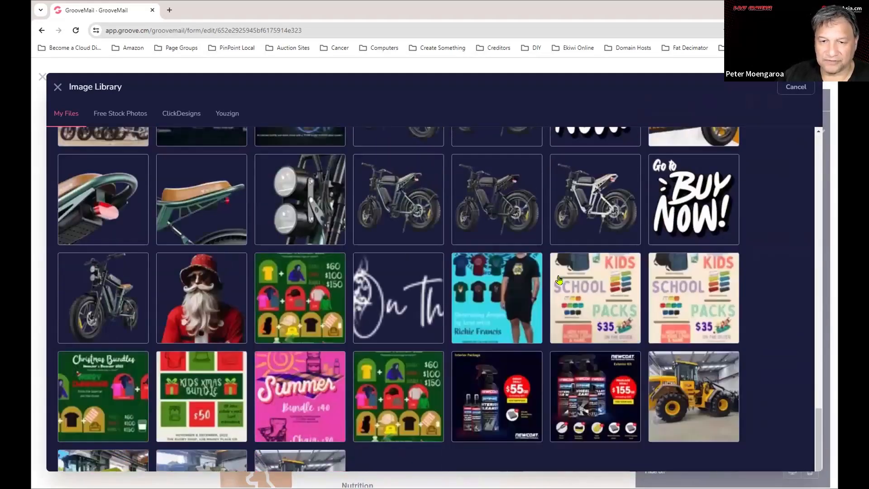
scroll(560, 263, "down", 6)
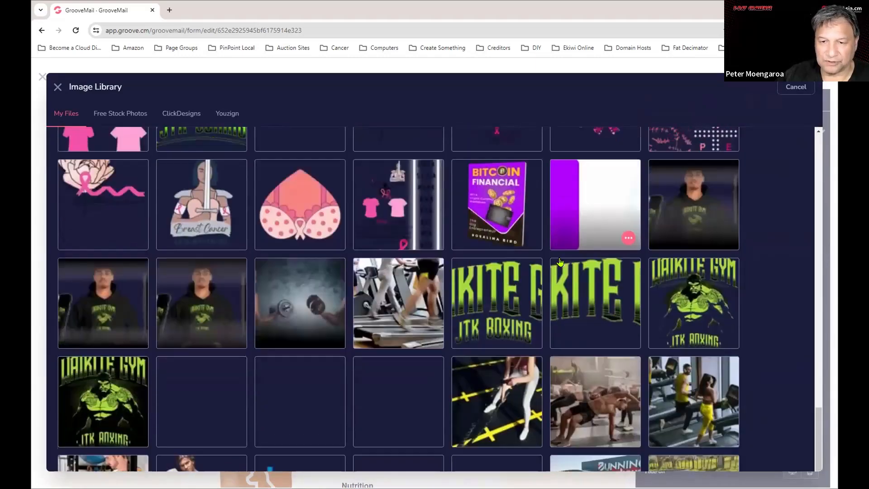
scroll(561, 263, "down", 10)
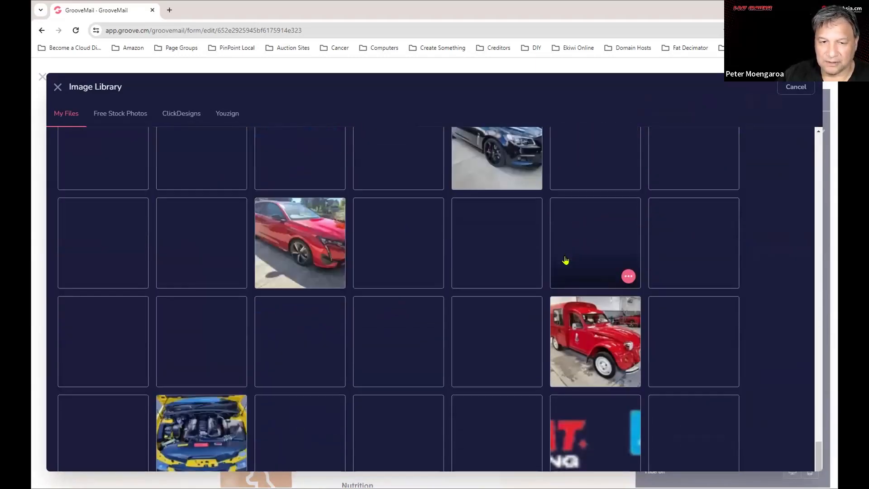
scroll(439, 321, "down", 10)
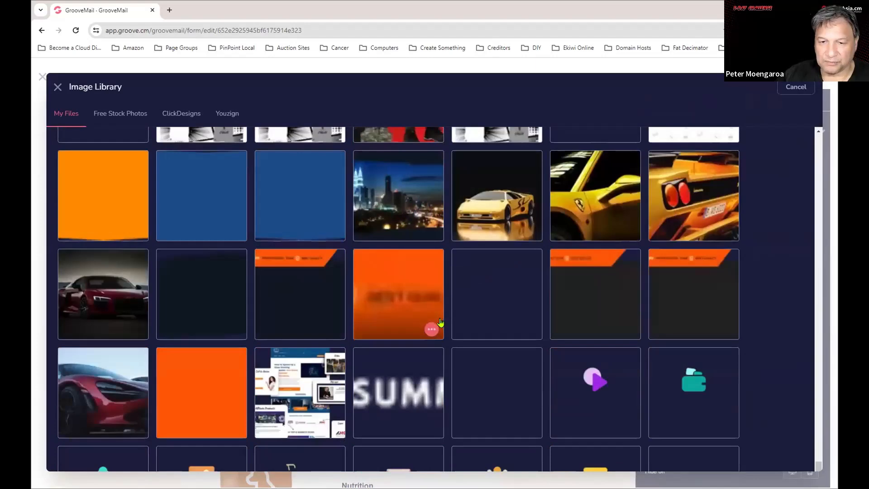
scroll(441, 321, "down", 15)
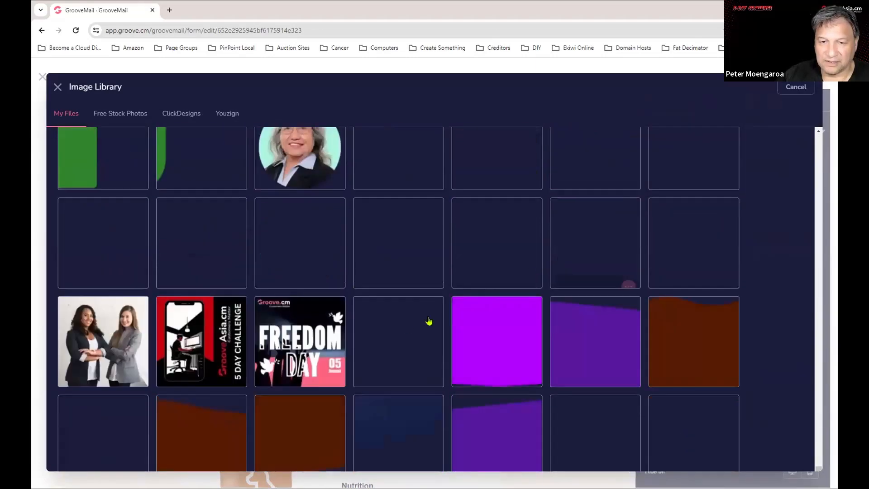
scroll(413, 329, "down", 5)
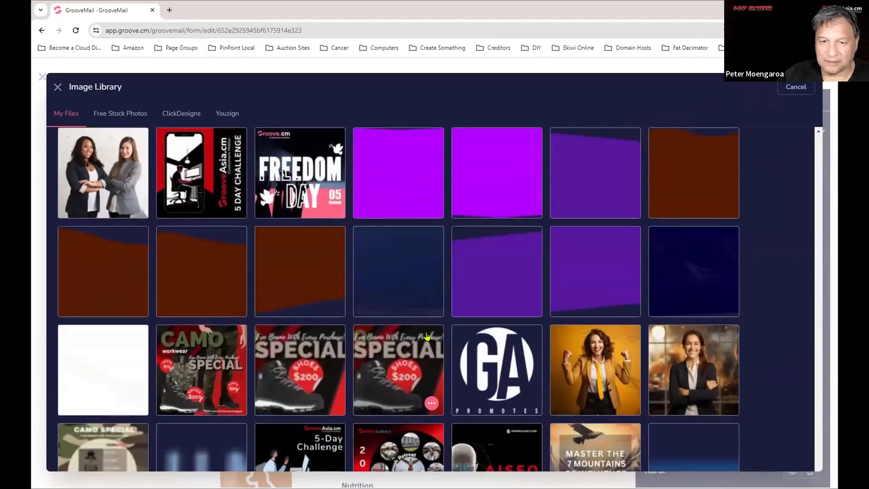
scroll(426, 329, "up", 1)
scroll(433, 330, "down", 5)
scroll(433, 330, "down", 13)
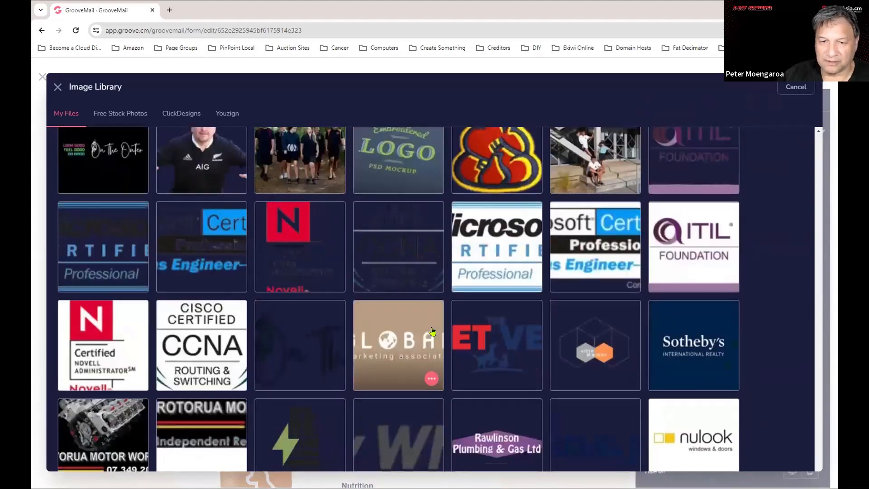
scroll(502, 338, "down", 15)
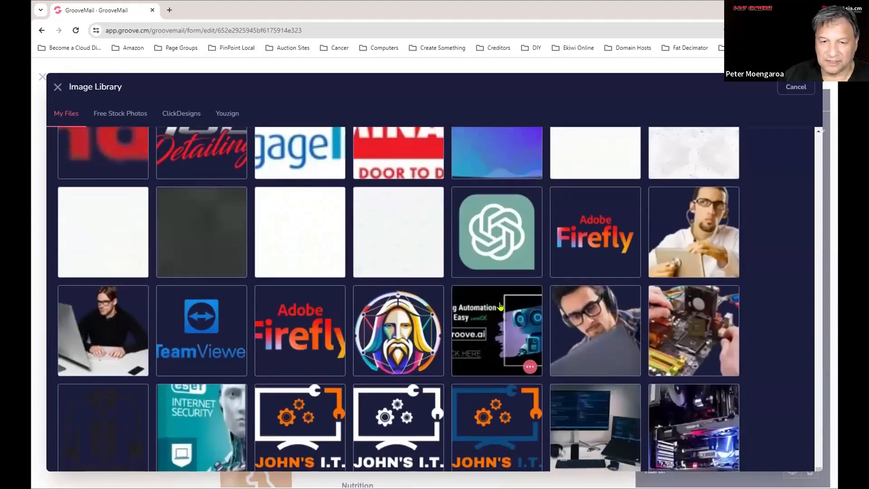
scroll(514, 325, "down", 5)
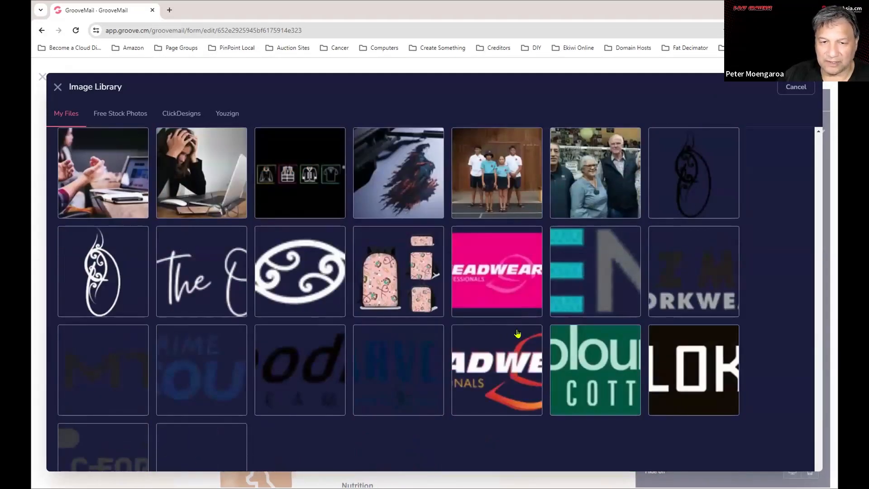
scroll(514, 333, "down", 4)
scroll(514, 336, "down", 5)
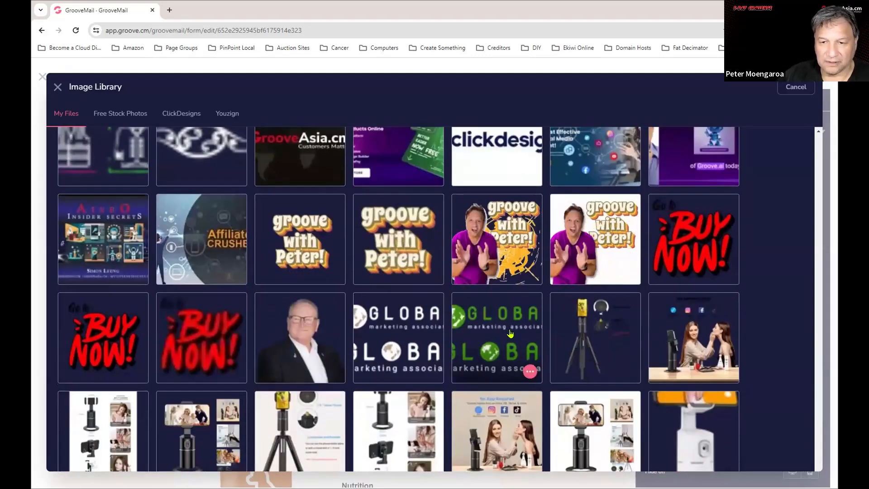
scroll(514, 344, "down", 5)
scroll(514, 346, "down", 6)
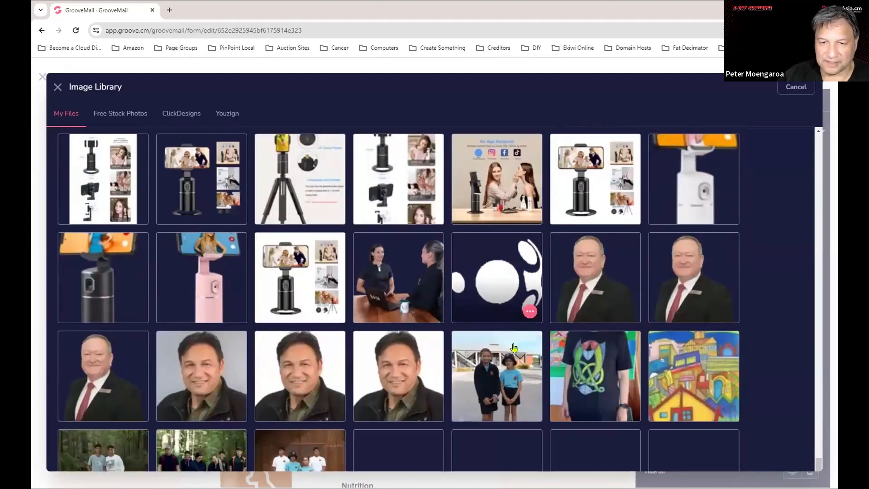
scroll(514, 349, "down", 5)
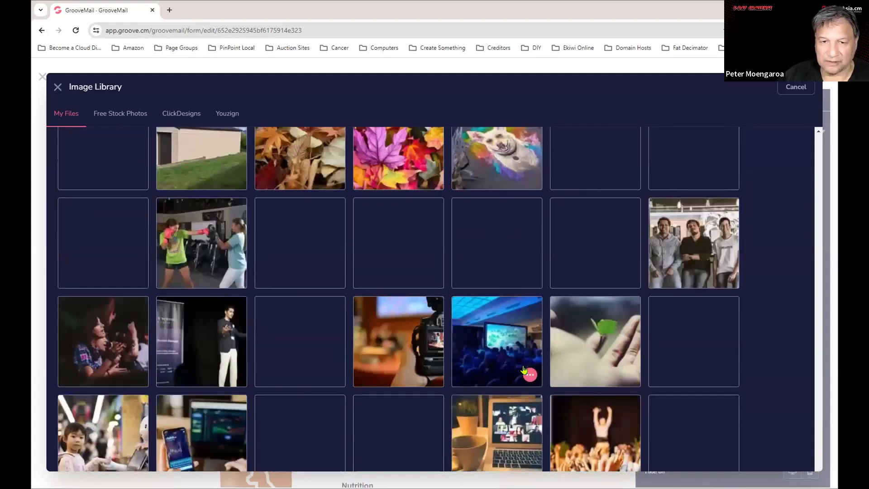
scroll(523, 364, "down", 3)
scroll(522, 360, "down", 10)
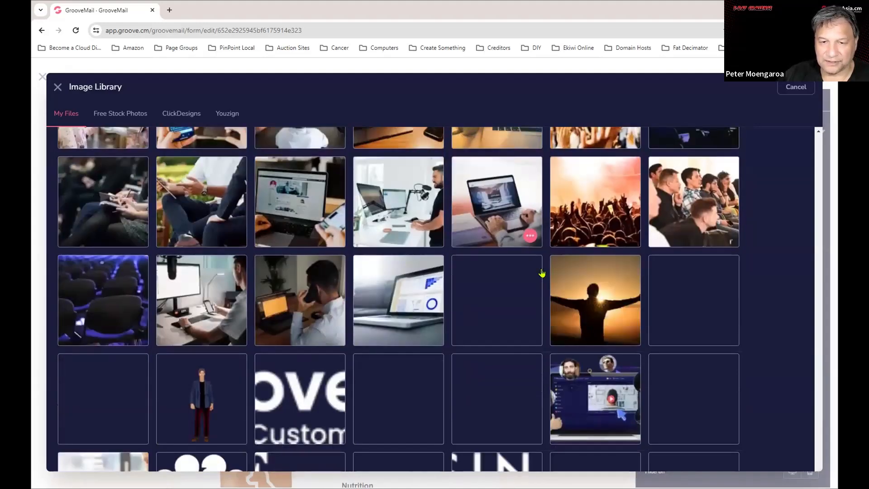
scroll(537, 273, "down", 15)
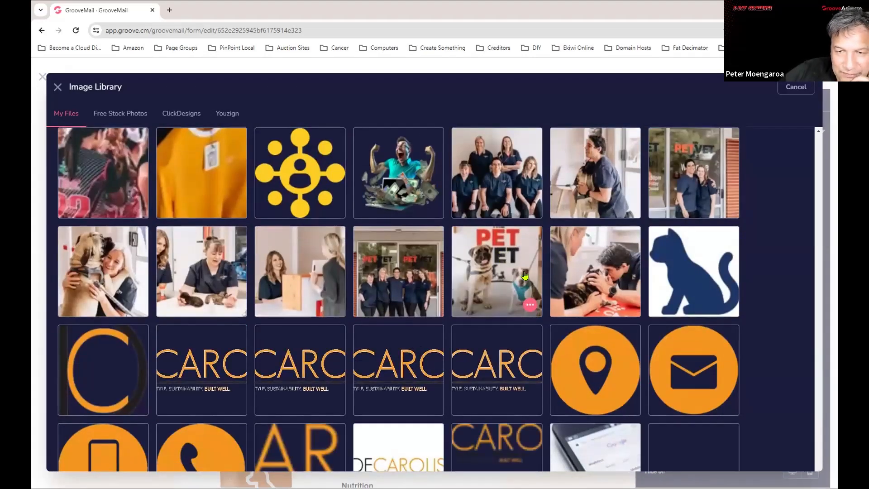
scroll(528, 272, "down", 8)
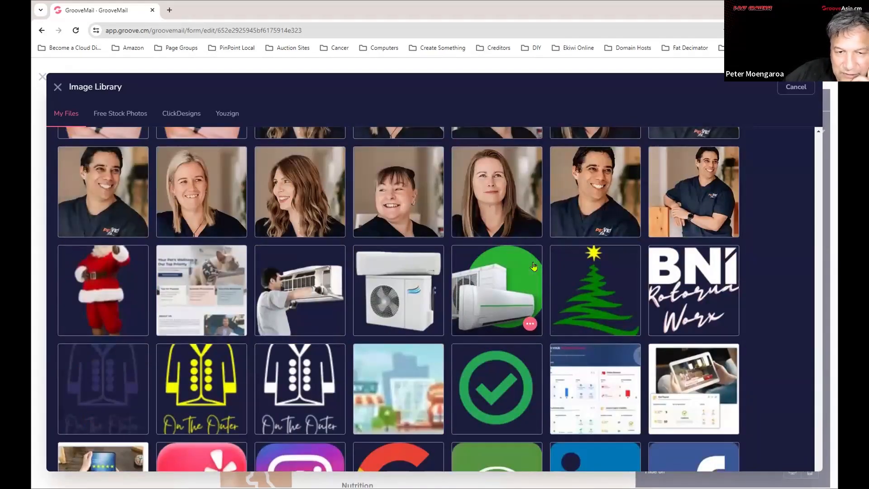
scroll(534, 266, "down", 4)
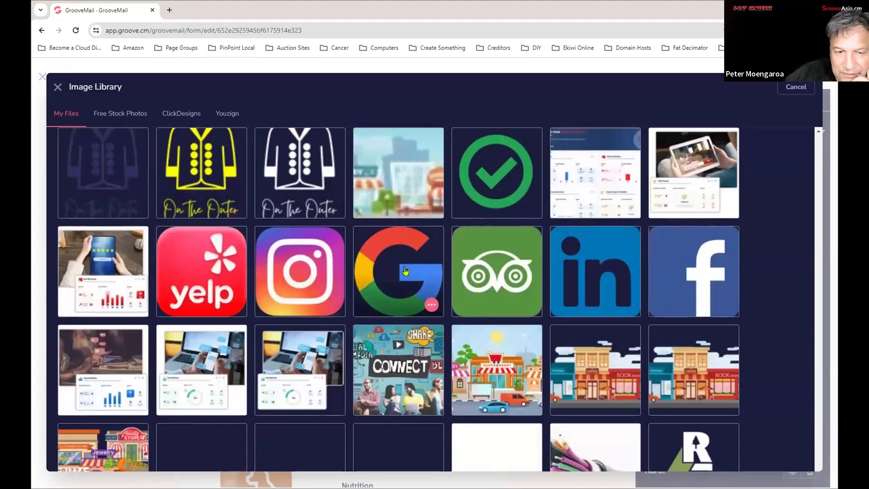
scroll(405, 270, "up", 6)
scroll(454, 264, "up", 2)
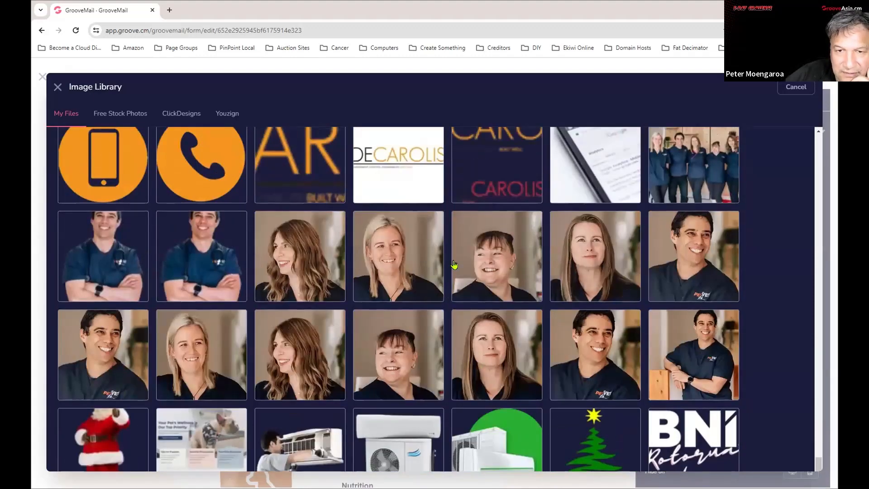
scroll(454, 265, "up", 6)
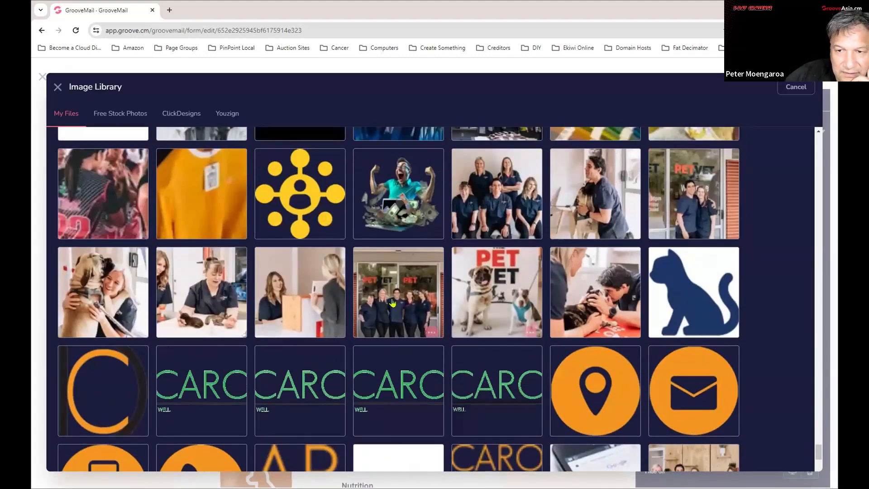
scroll(393, 303, "up", 5)
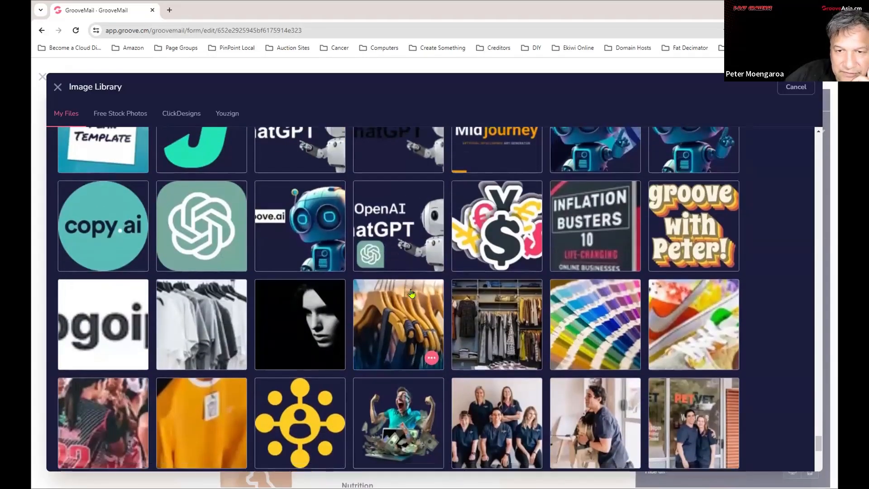
scroll(411, 294, "down", 18)
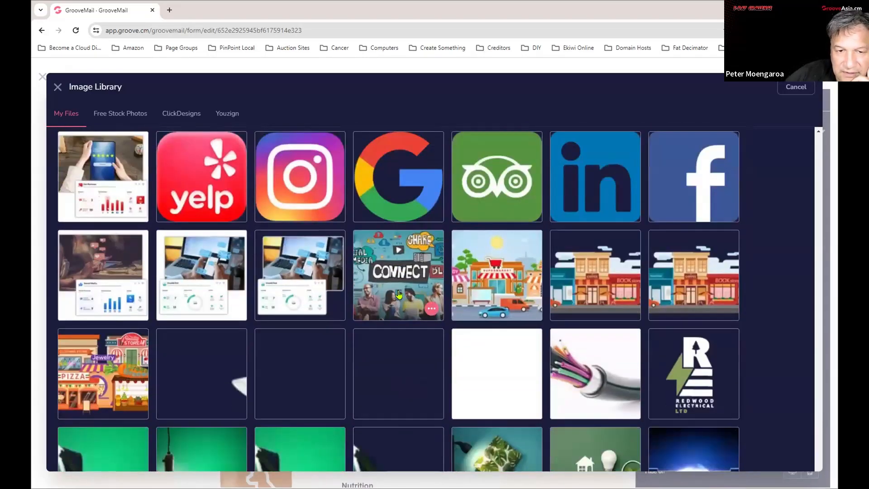
scroll(398, 294, "down", 10)
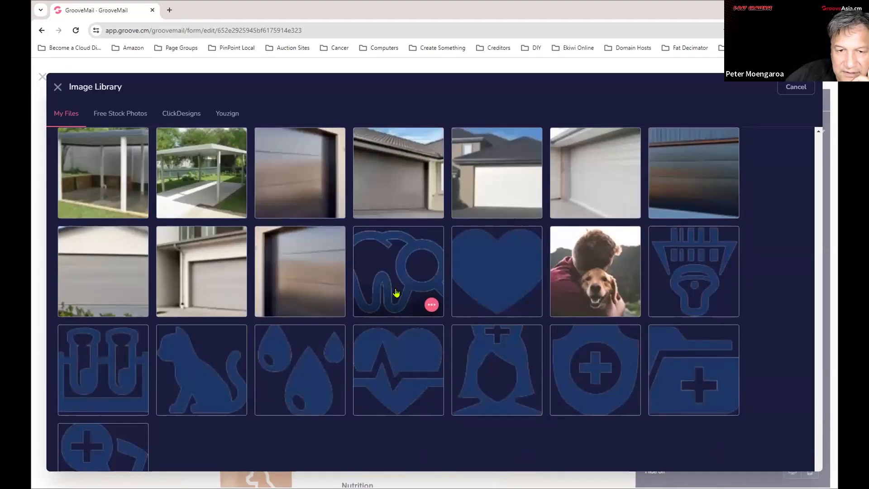
scroll(400, 294, "down", 12)
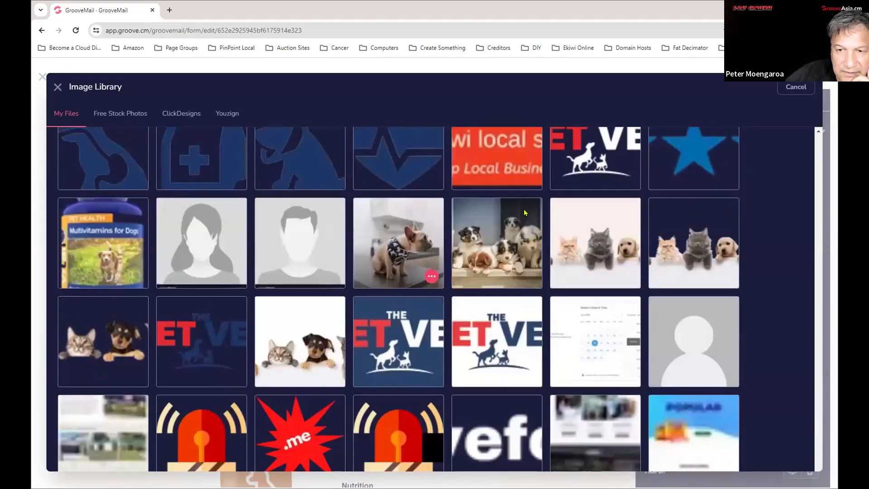
Replace YOUR LOGO with the Pet Vet logo cropped to 150 × 75 px.
left_click(184, 356)
left_click(234, 374)
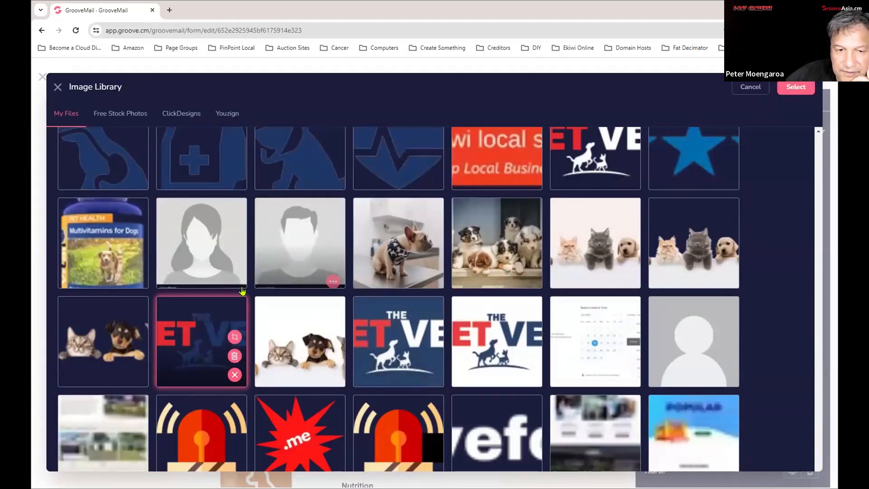
left_click(235, 336)
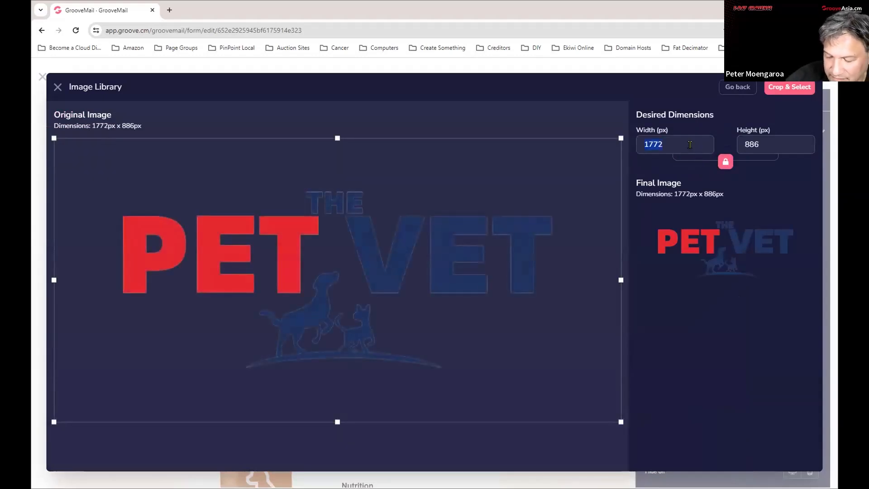
type("150")
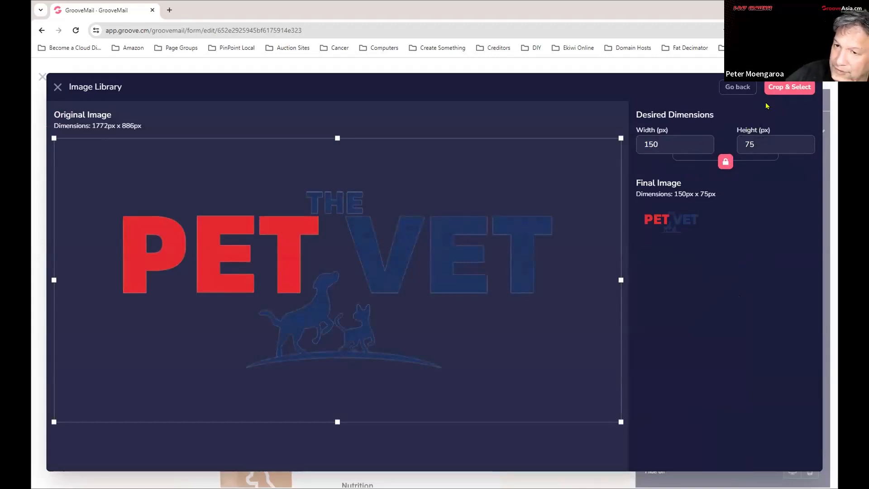
left_click(799, 90)
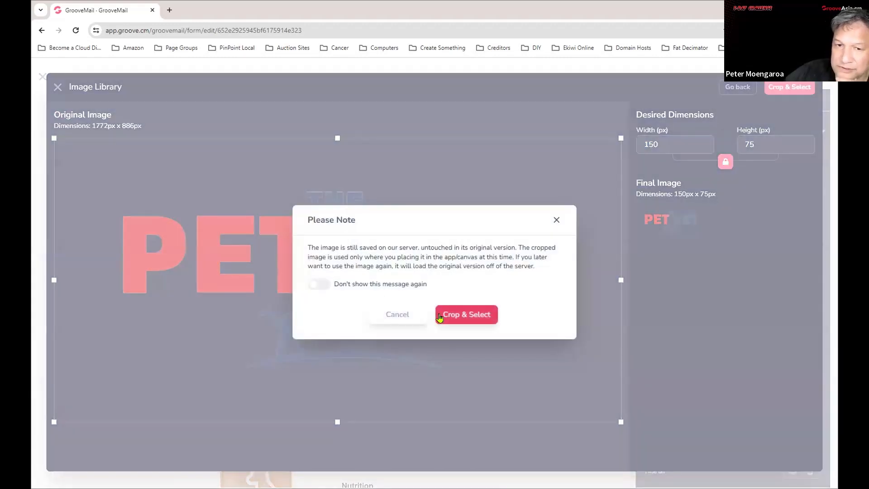
left_click(483, 314)
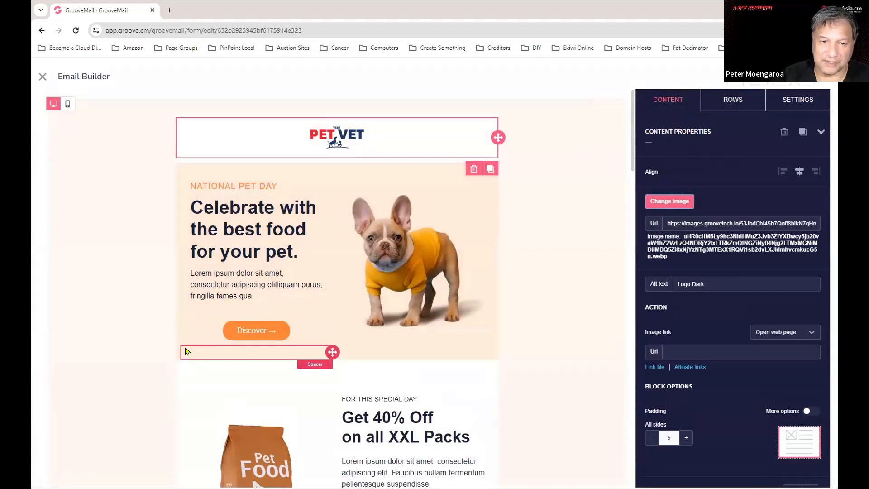
left_click(571, 252)
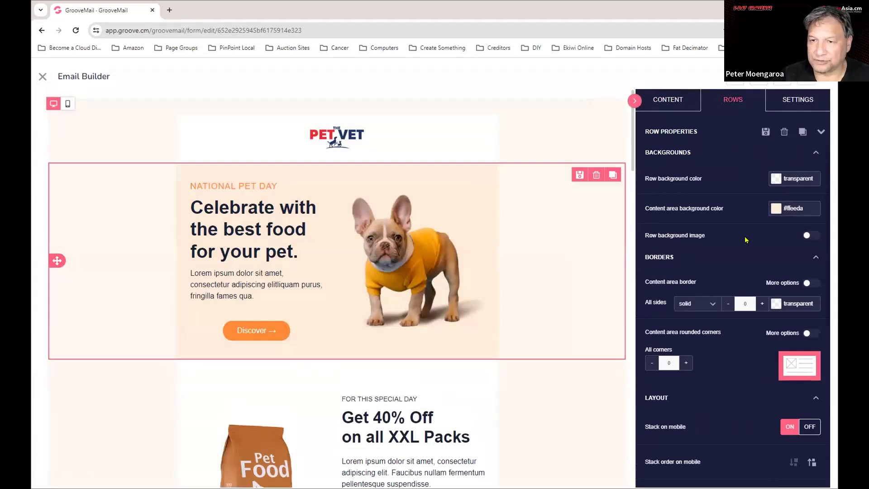
scroll(745, 240, "down", 3)
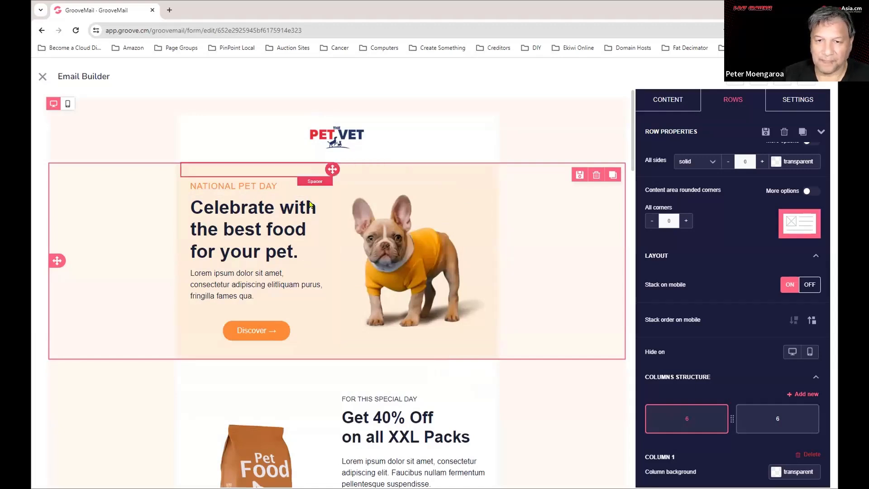
left_click(396, 233)
double_click(246, 213)
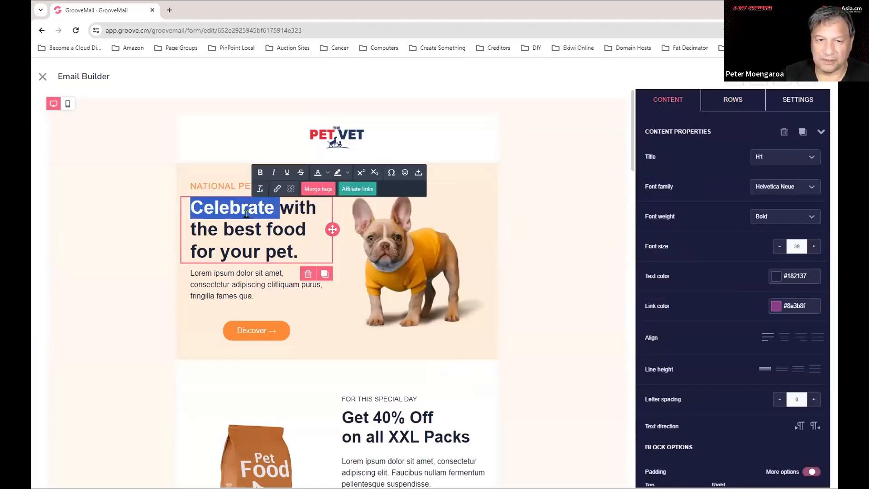
triple_click(225, 282)
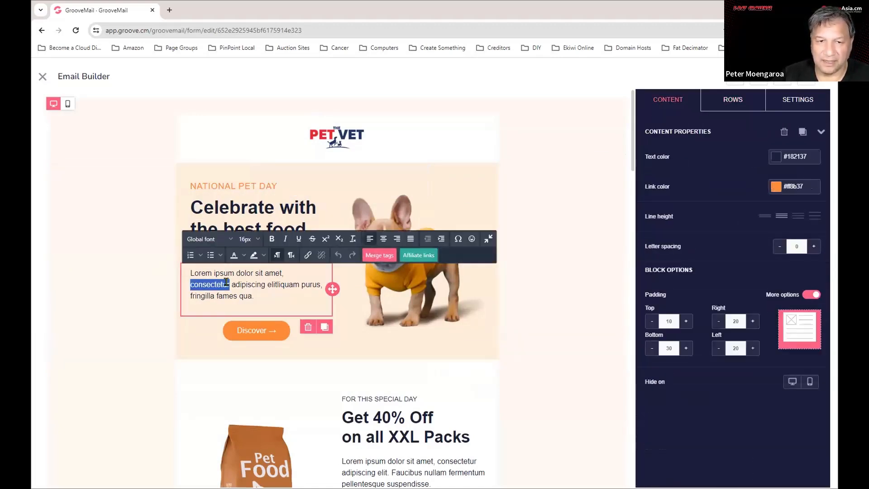
scroll(498, 421, "down", 4)
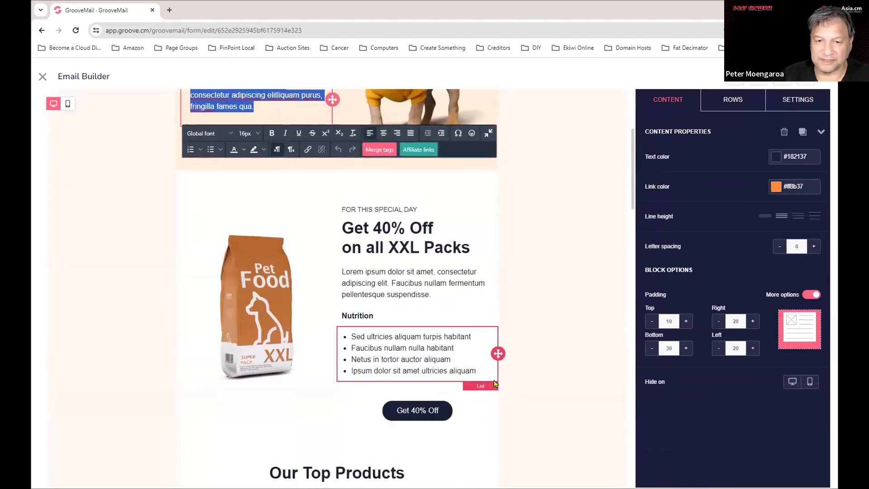
scroll(344, 271, "down", 2)
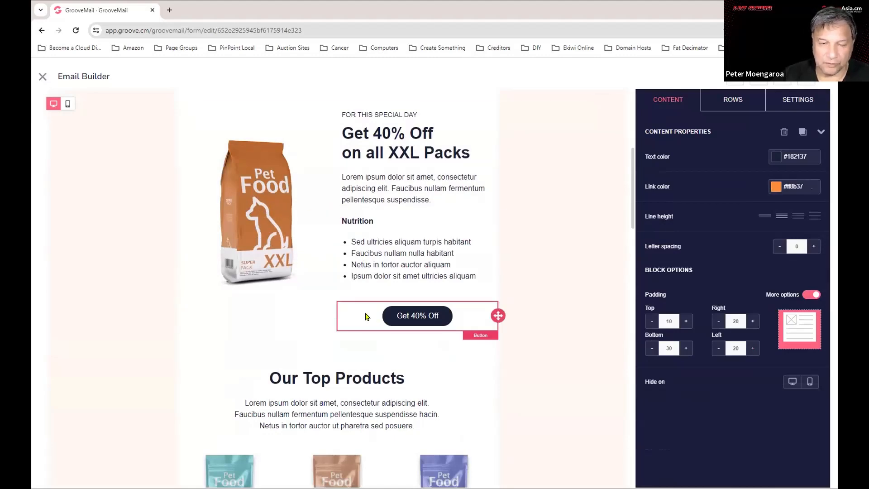
scroll(376, 319, "down", 4)
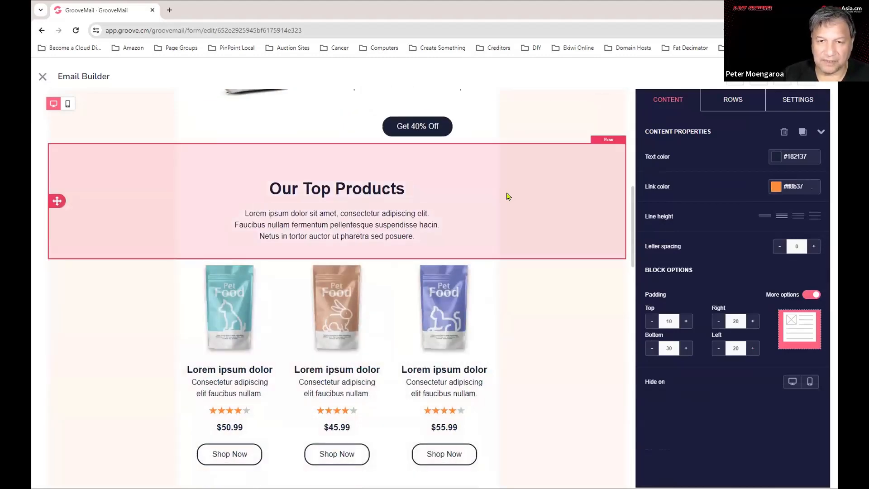
scroll(507, 194, "down", 2)
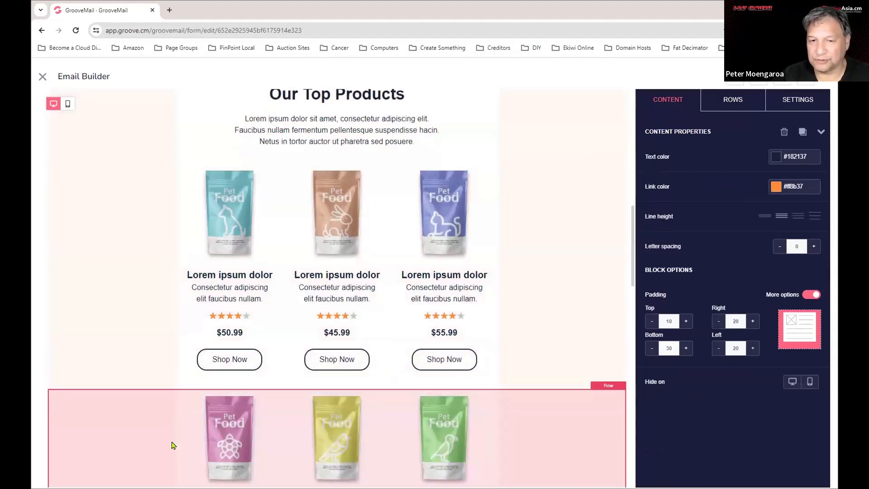
left_click(232, 360)
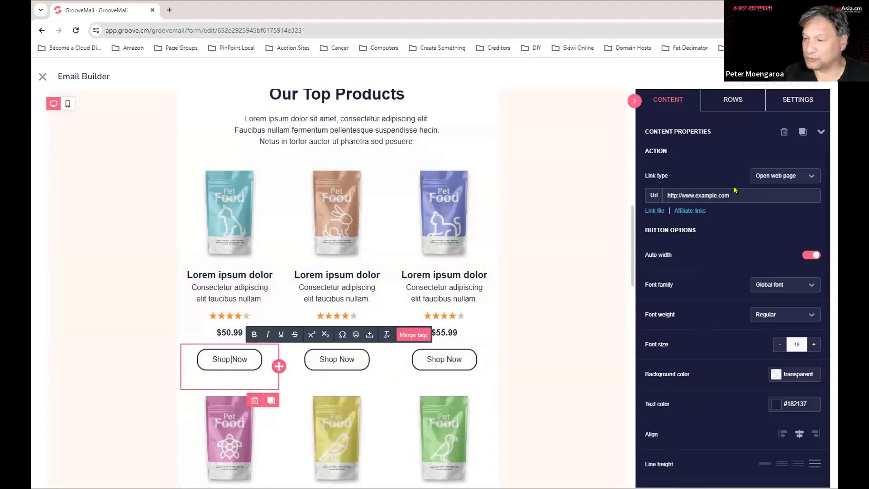
left_click(684, 196)
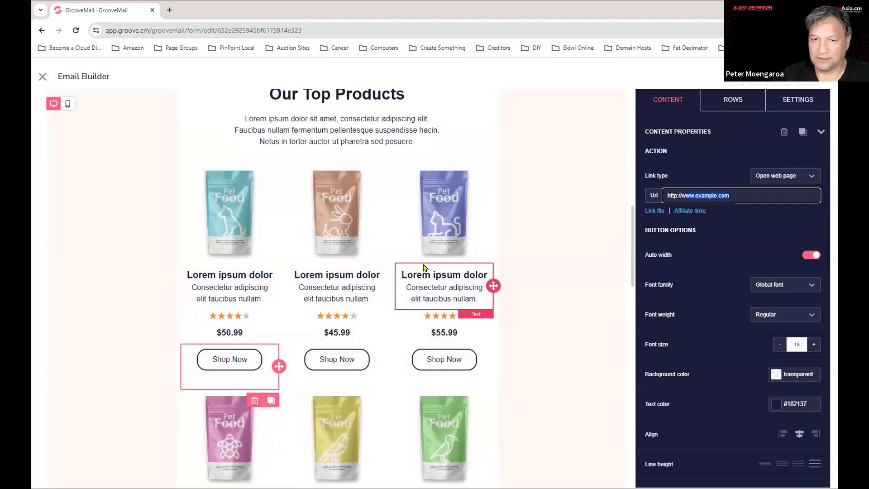
scroll(421, 271, "up", 2)
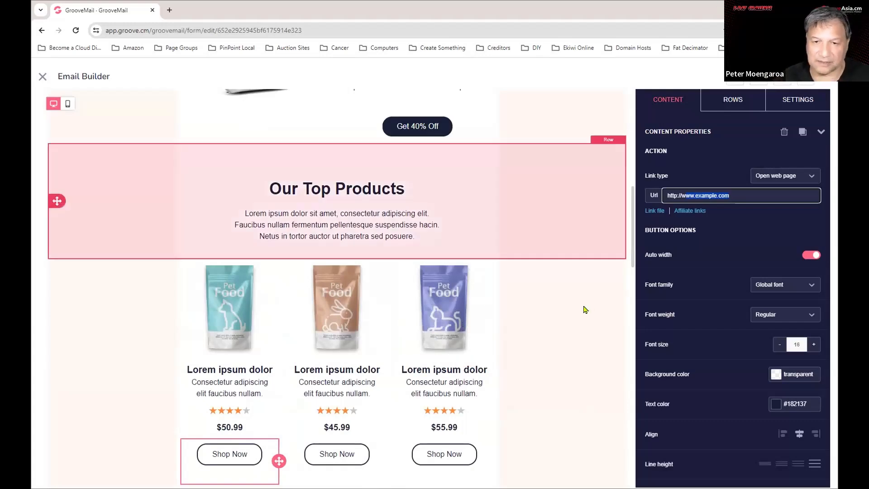
scroll(539, 319, "up", 5)
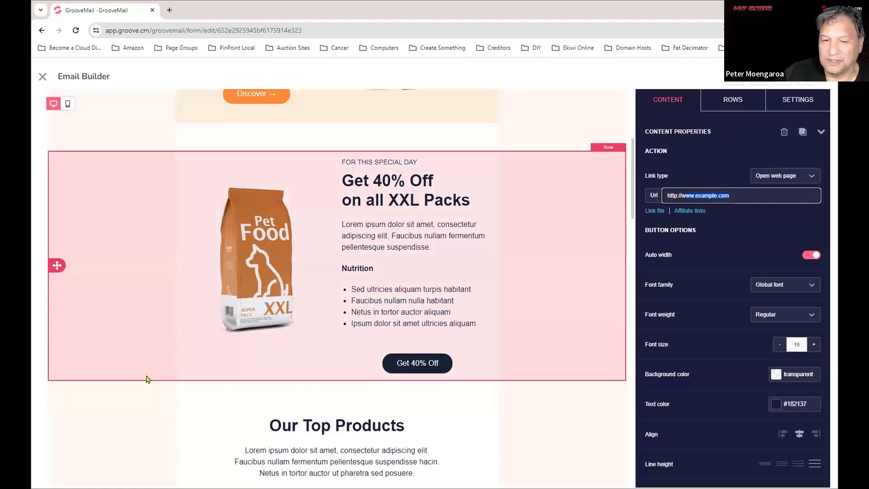
Scroll through the PET VET email to review its sections and example.com button links.
scroll(146, 380, "down", 8)
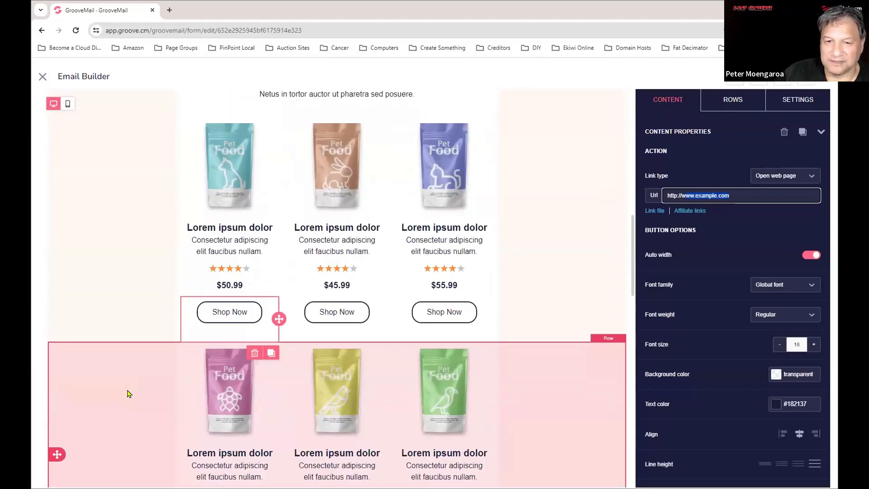
scroll(128, 394, "down", 2)
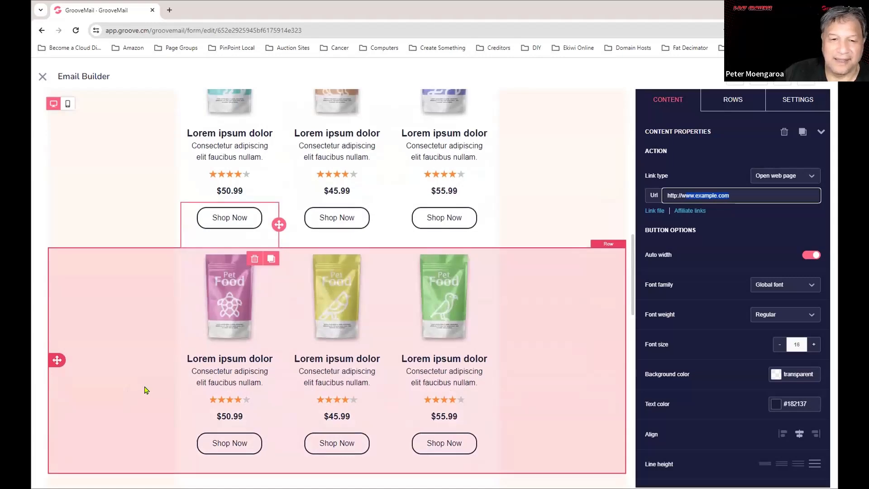
scroll(136, 394, "up", 11)
scroll(139, 400, "up", 4)
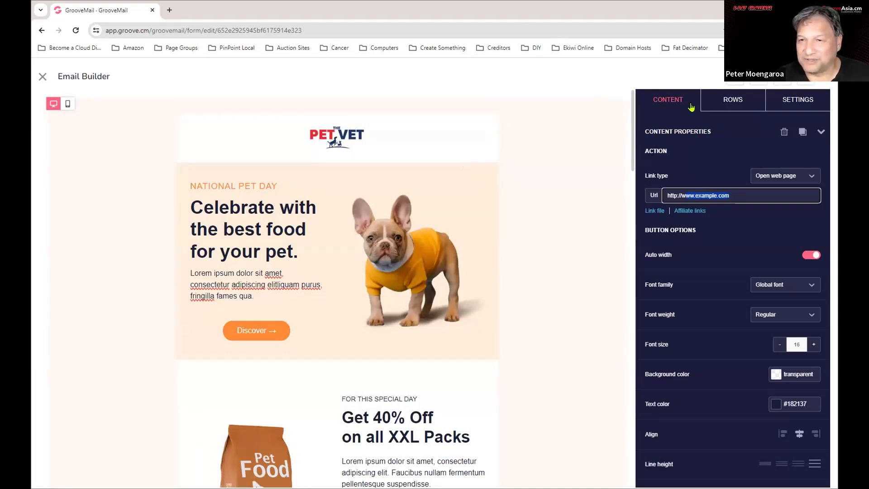
scroll(479, 393, "down", 3)
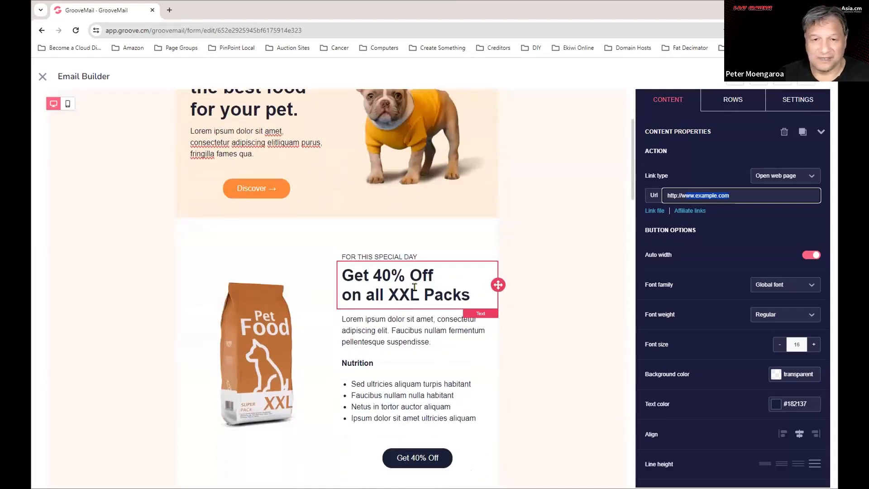
Edit the Get 40% Off headline and its paragraph, then close the Pet Vet email builder.
left_click(415, 287)
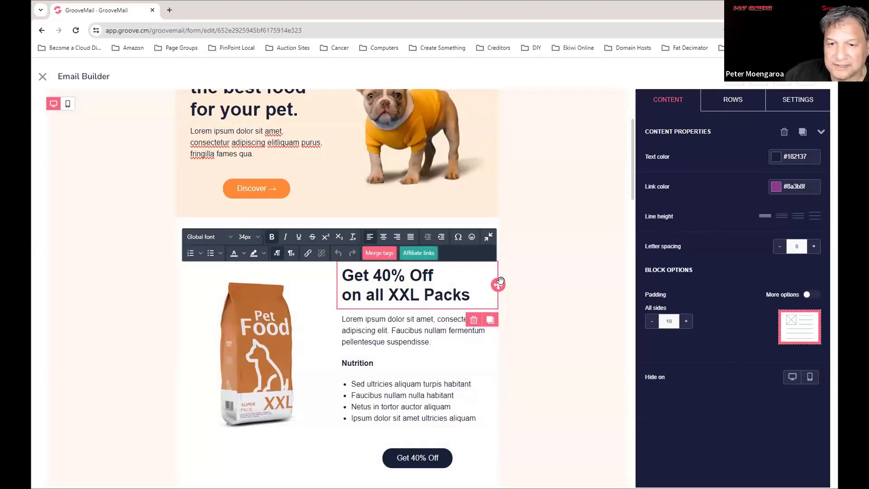
left_click(459, 353)
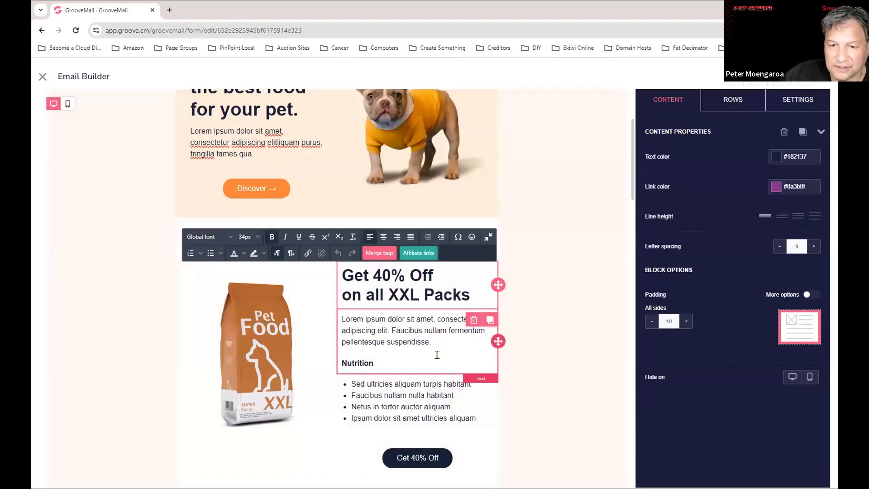
scroll(620, 339, "up", 3)
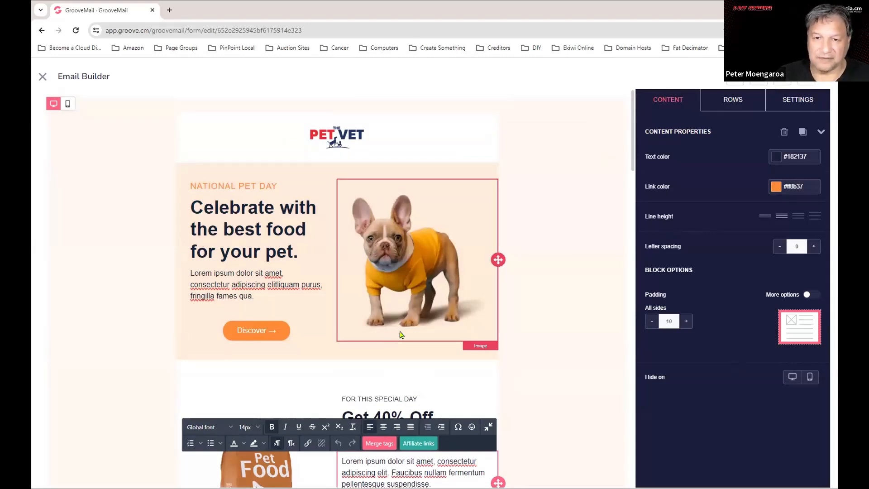
left_click(43, 78)
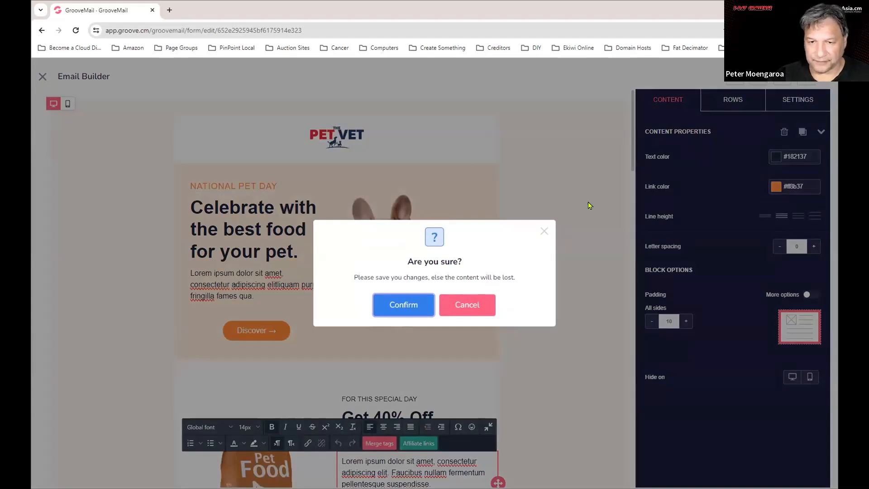
Discard the unsaved builder changes and start composing the email from a template.
left_click(406, 305)
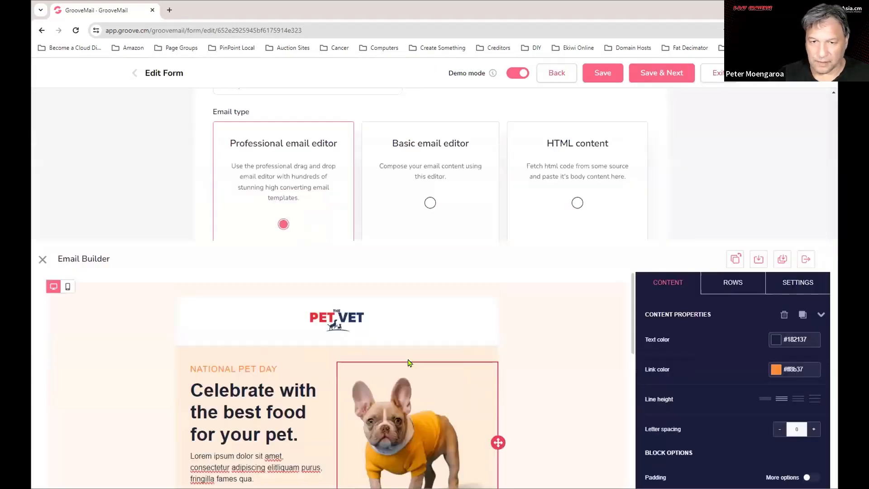
scroll(262, 224, "up", 2)
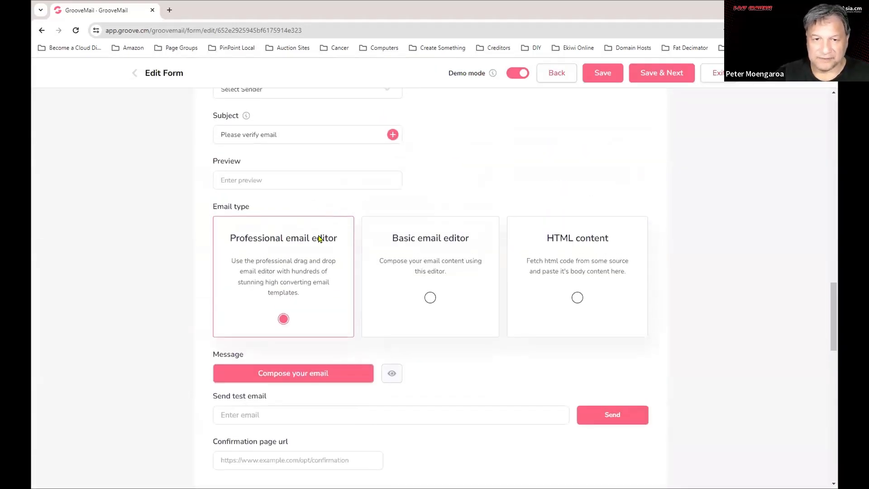
left_click(274, 378)
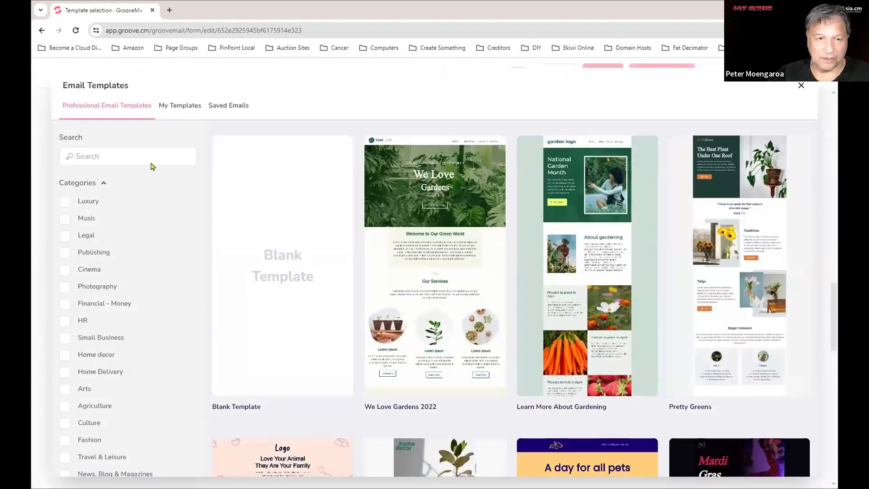
Browse My Templates, then return to the Professional Email Templates collection.
left_click(181, 106)
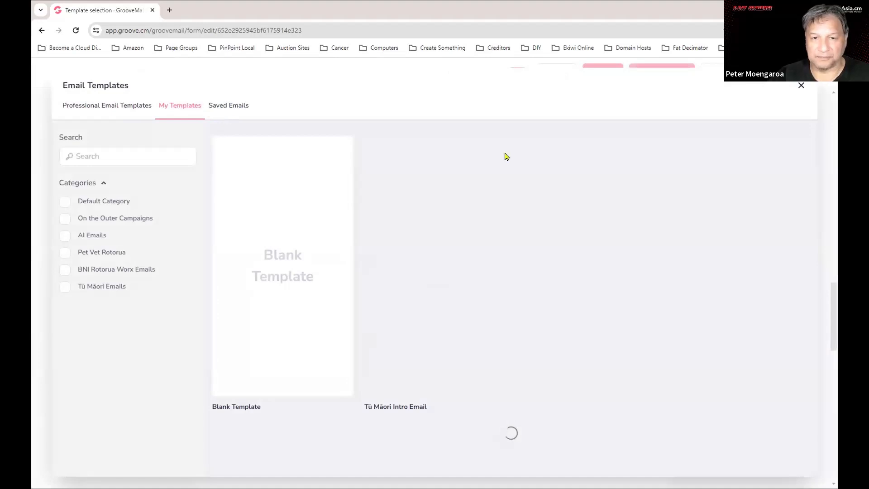
mouse_move(473, 247)
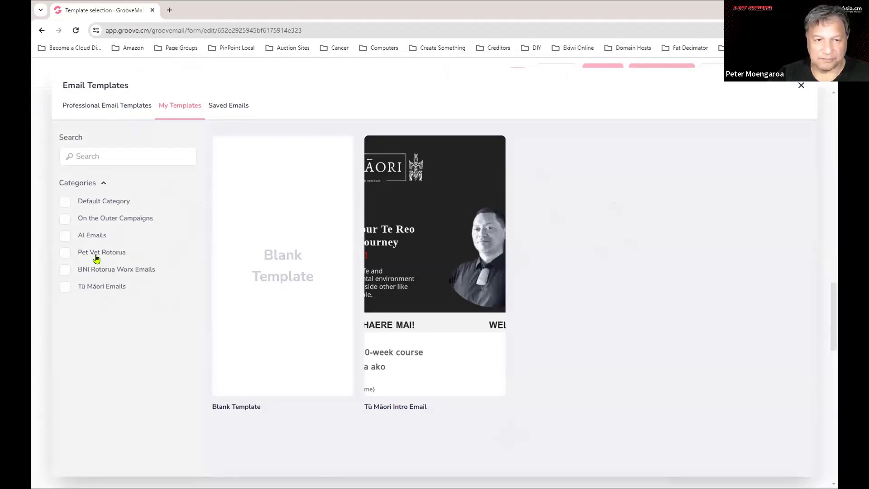
left_click(89, 104)
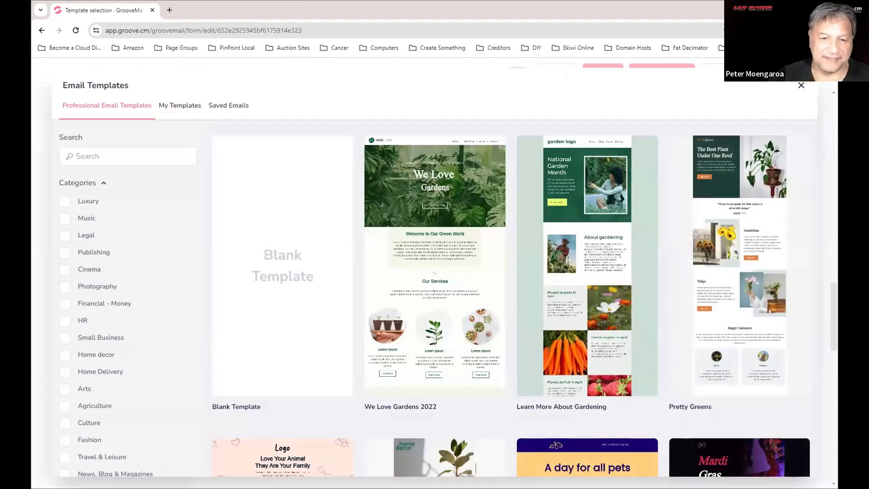
scroll(184, 316, "down", 5)
scroll(589, 226, "down", 3)
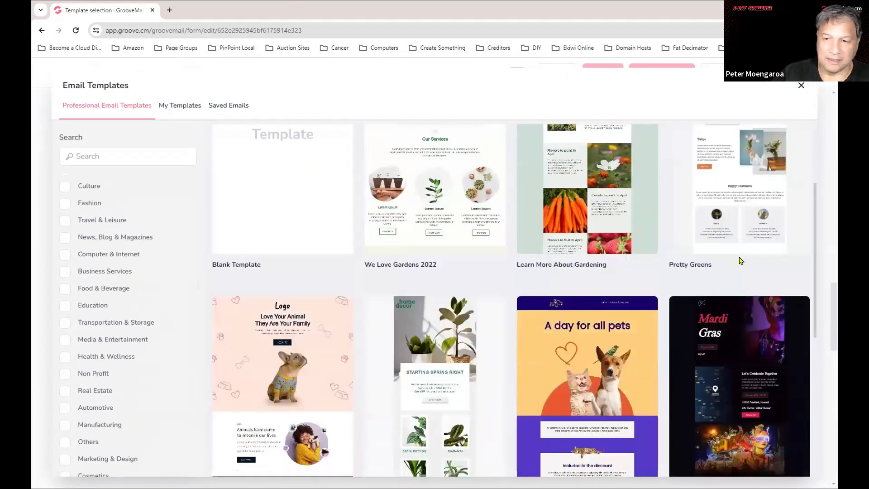
scroll(740, 262, "down", 3)
scroll(738, 272, "down", 1)
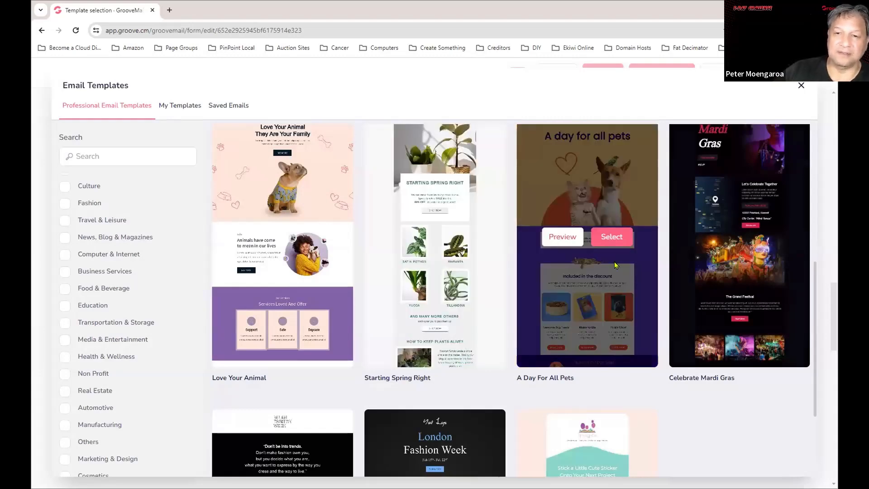
scroll(625, 263, "down", 5)
scroll(590, 288, "down", 6)
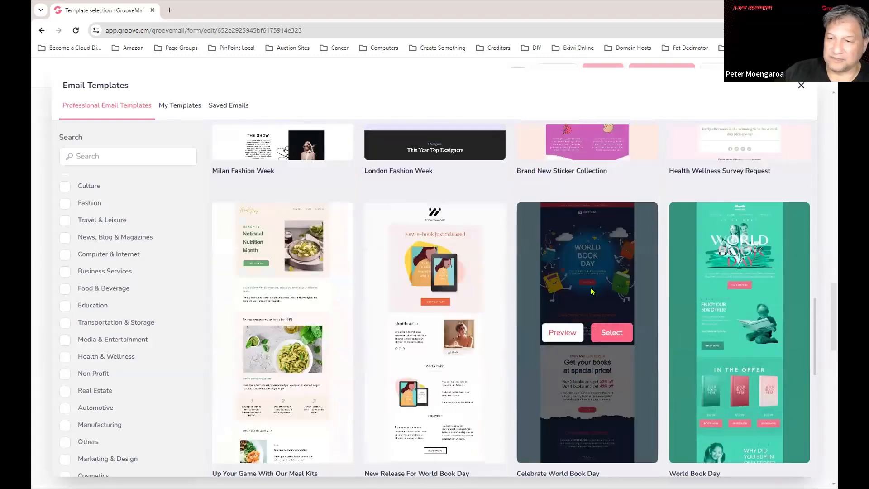
scroll(591, 290, "down", 4)
scroll(118, 410, "down", 3)
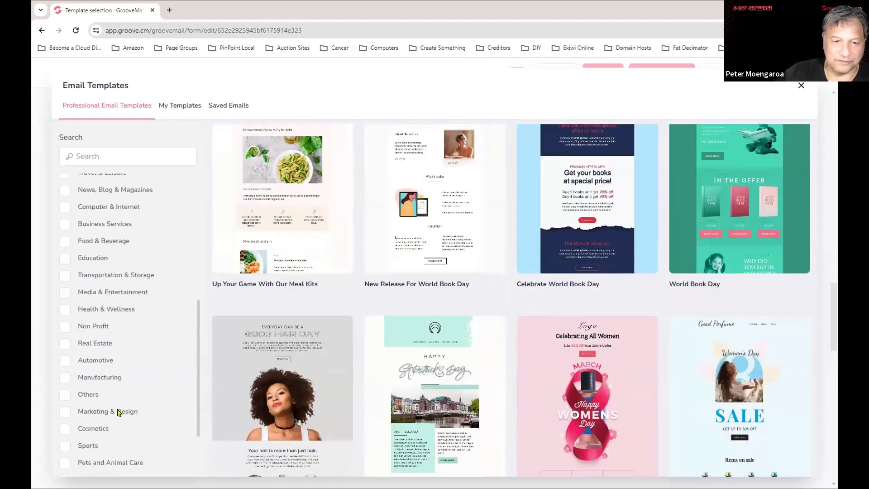
left_click(90, 402)
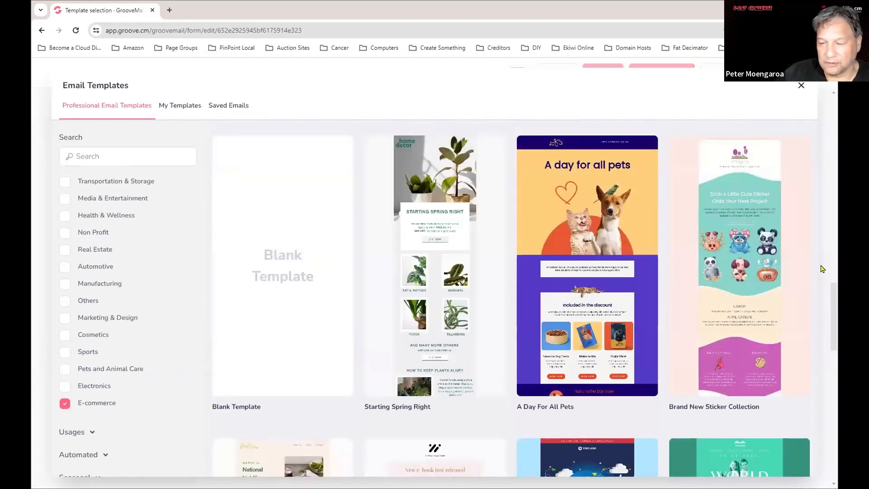
scroll(765, 271, "down", 3)
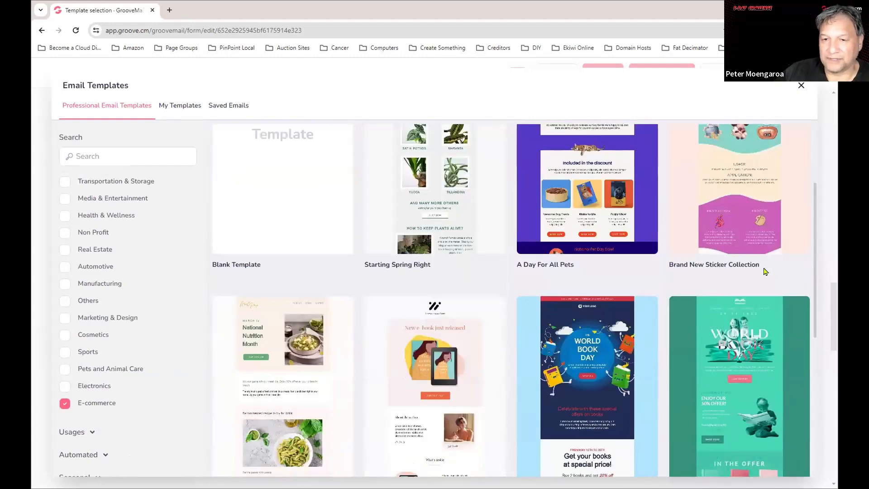
scroll(765, 271, "down", 3)
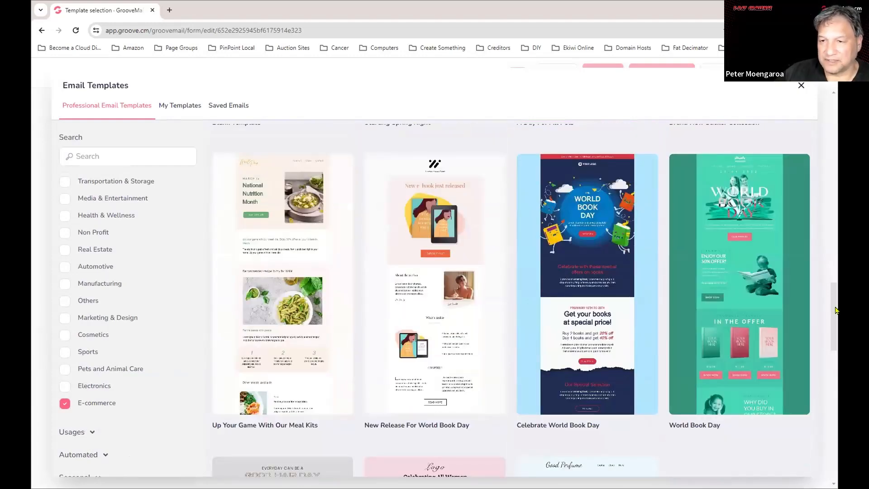
scroll(805, 316, "down", 6)
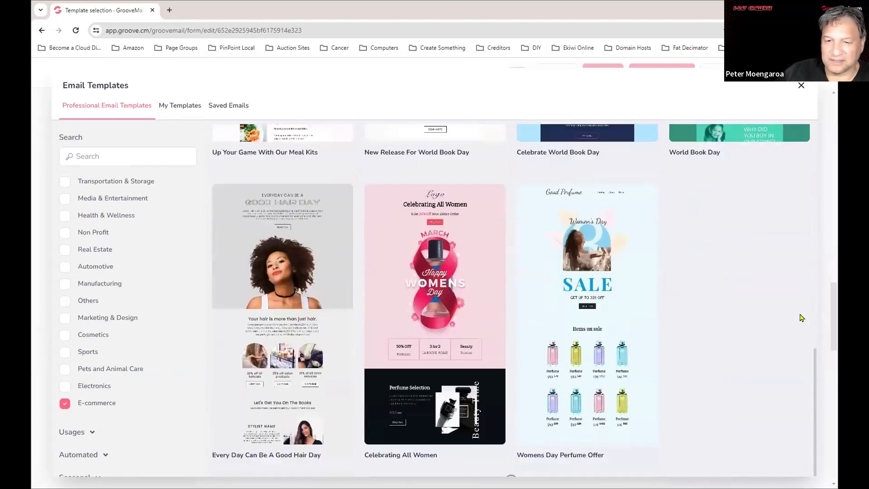
scroll(797, 320, "down", 4)
scroll(793, 330, "down", 9)
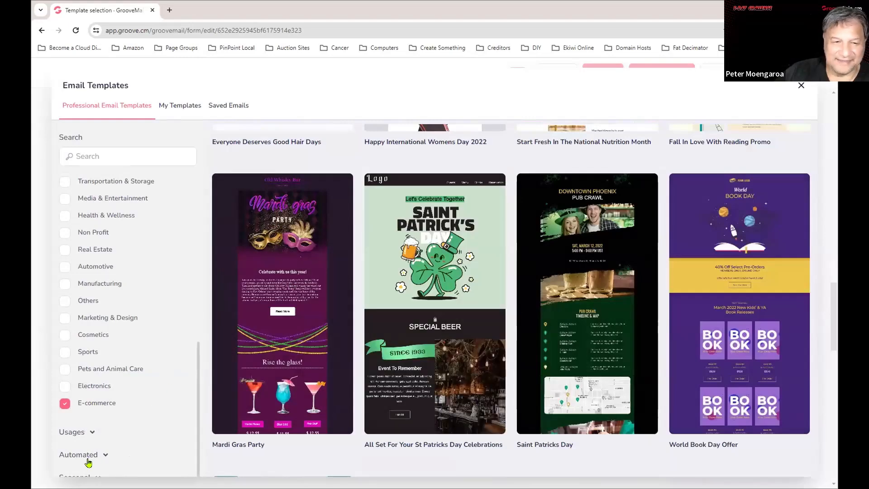
left_click(65, 404)
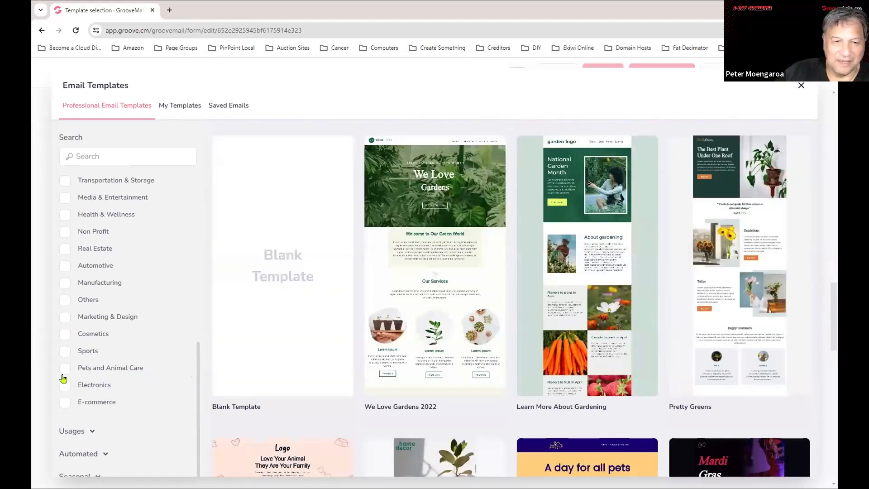
Expand the Seasonal and Usages category groups in the template filters.
scroll(134, 378, "up", 3)
scroll(134, 378, "down", 3)
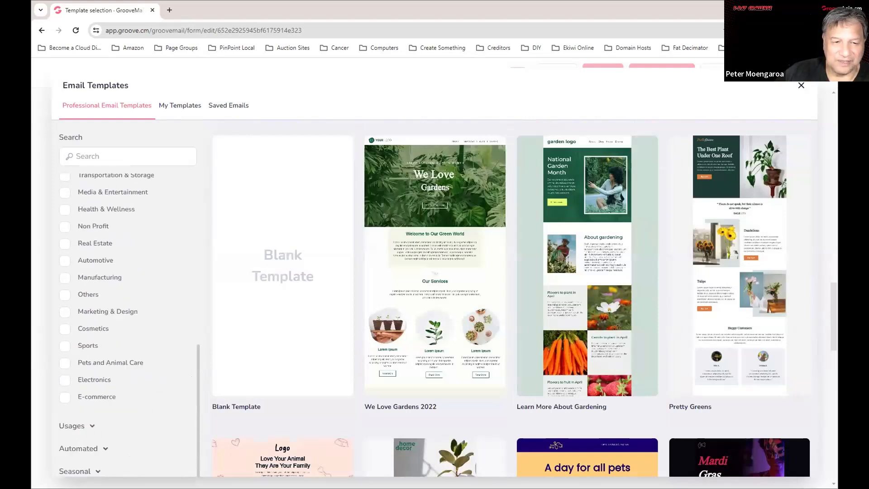
left_click(99, 472)
scroll(190, 345, "down", 5)
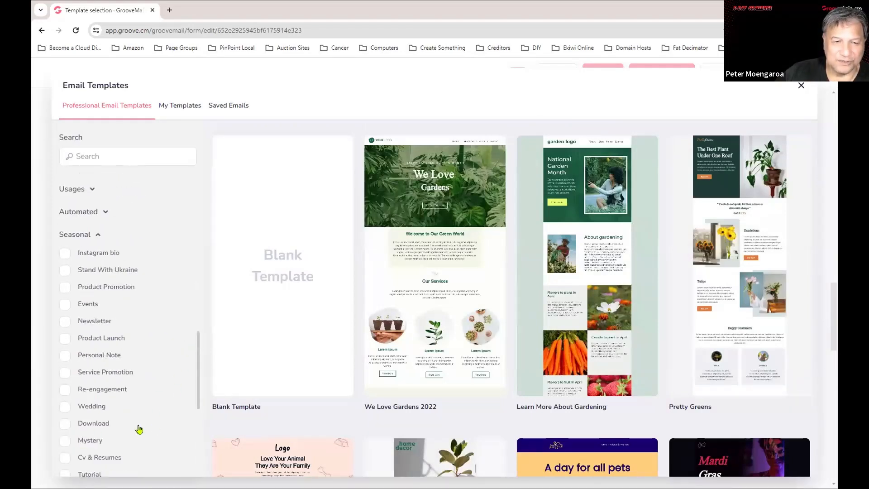
scroll(127, 372, "down", 3)
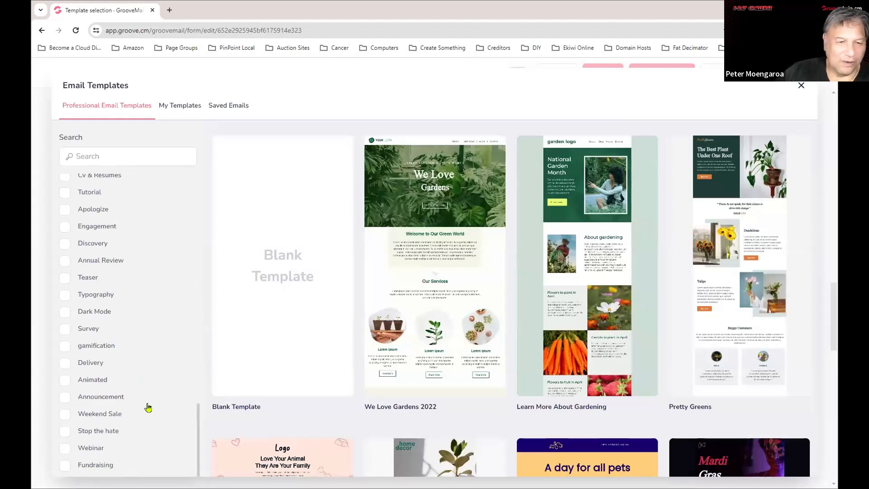
scroll(150, 400, "up", 9)
scroll(143, 400, "down", 4)
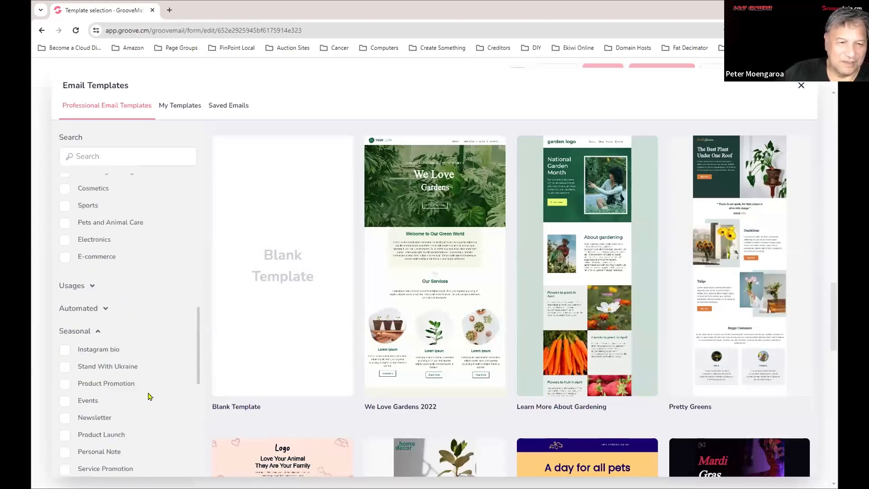
left_click(92, 284)
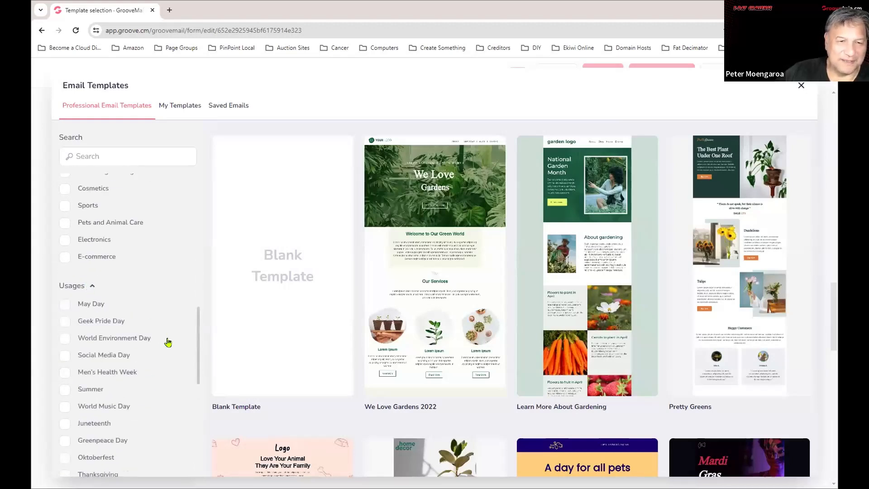
scroll(168, 340, "down", 3)
scroll(170, 341, "down", 1)
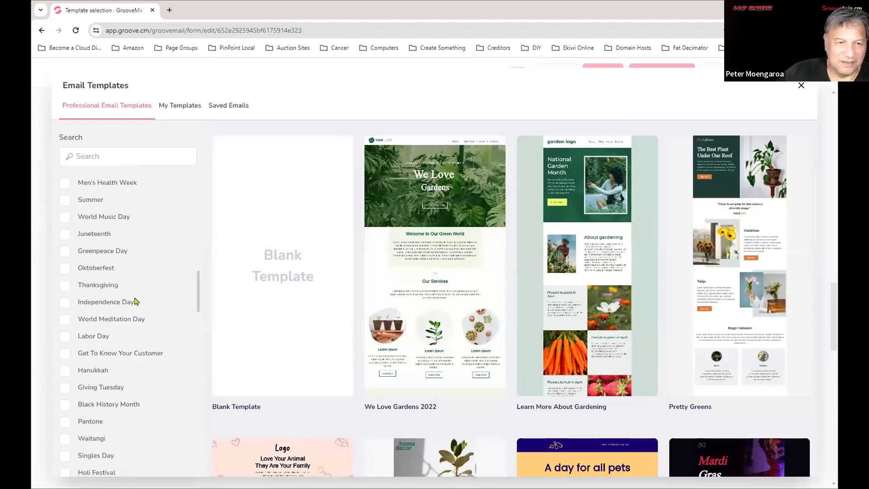
scroll(146, 329, "up", 3)
scroll(147, 331, "down", 2)
scroll(147, 331, "down", 10)
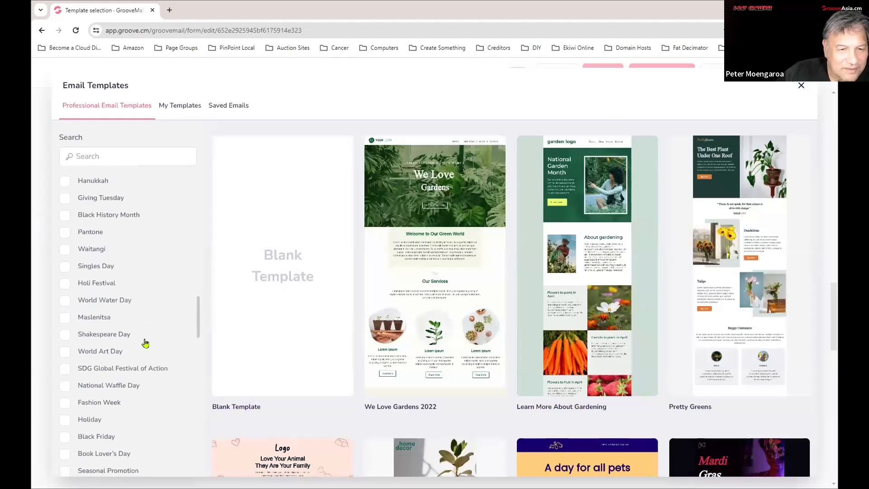
scroll(138, 440, "down", 3)
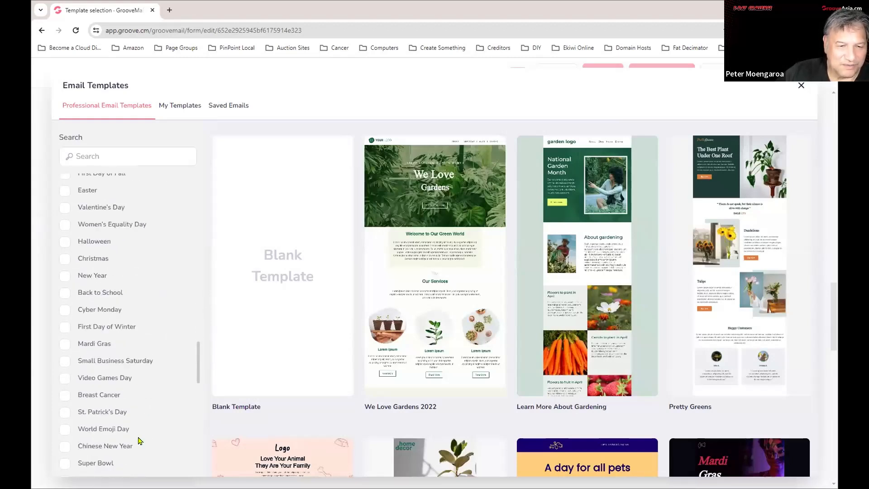
scroll(139, 440, "down", 3)
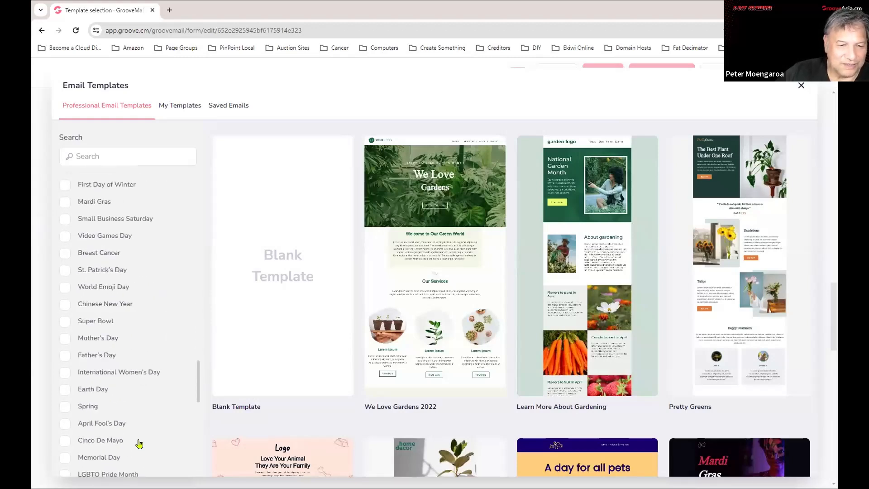
Filter the templates to the Chinese New Year occasion and browse the results.
left_click(116, 310)
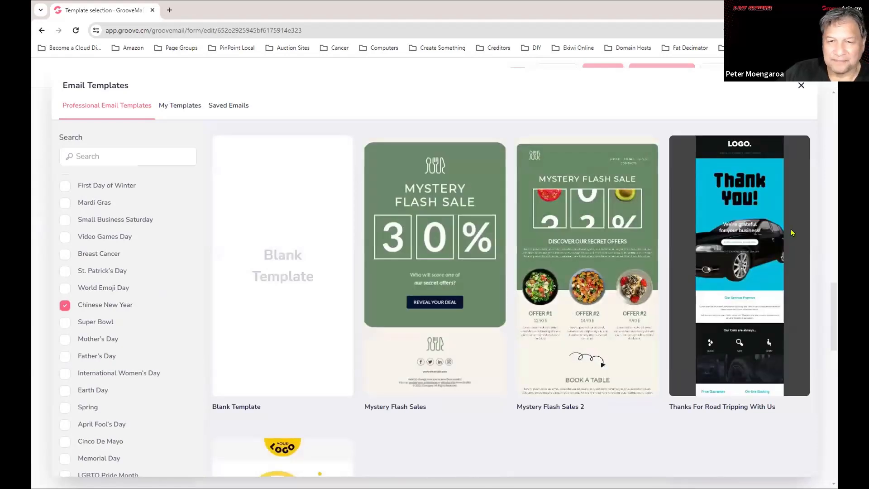
scroll(633, 290, "down", 3)
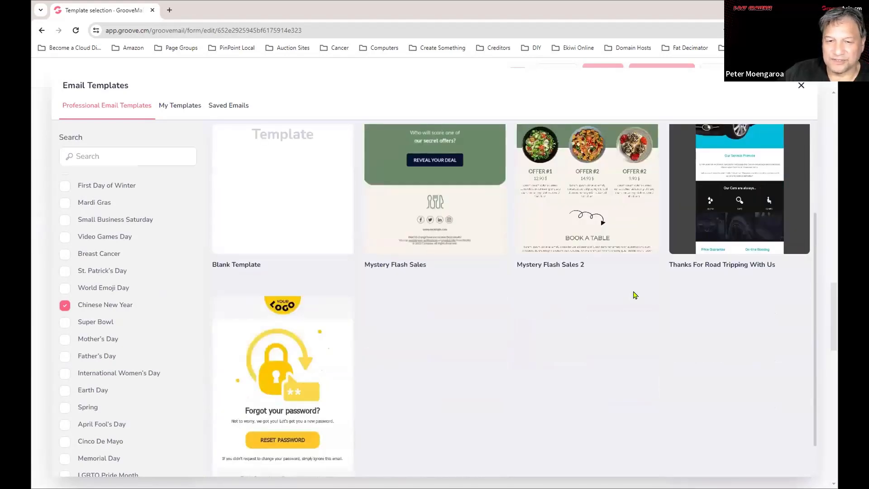
scroll(551, 350, "up", 3)
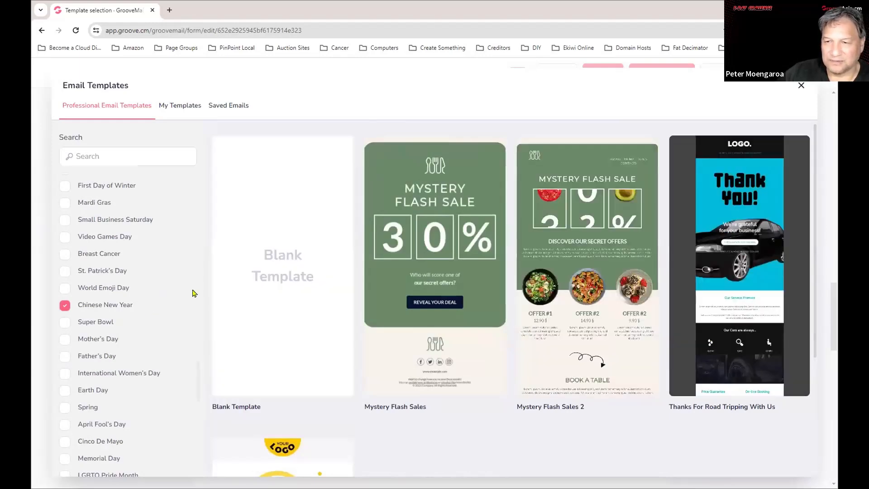
scroll(315, 333, "down", 5)
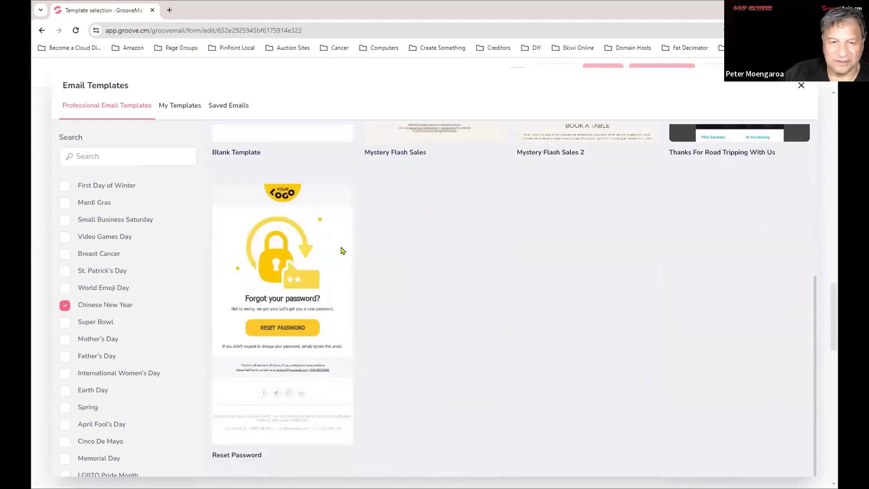
scroll(117, 421, "up", 1)
scroll(118, 423, "up", 2)
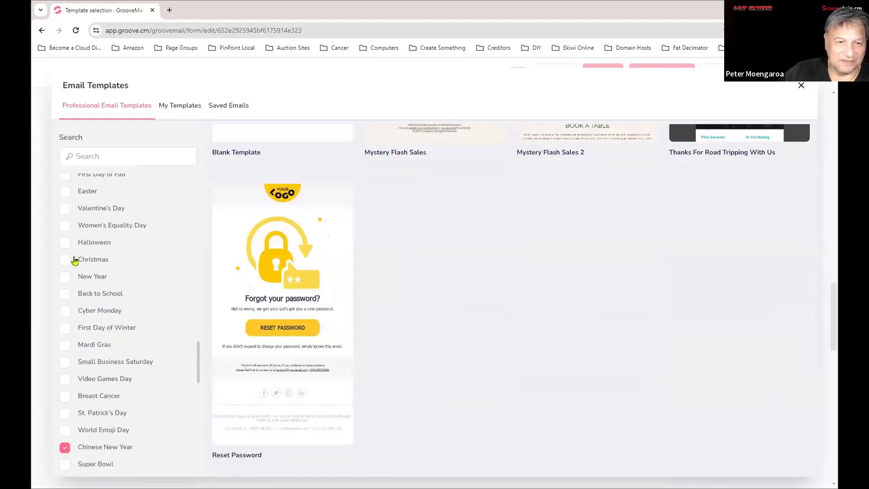
Switch the filter to Halloween only and scroll through the matching templates.
left_click(65, 242)
left_click(62, 449)
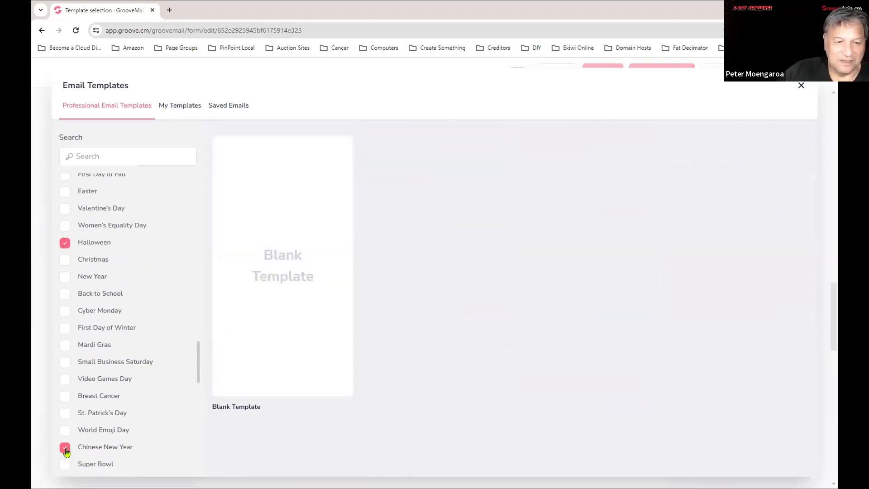
mouse_move(384, 376)
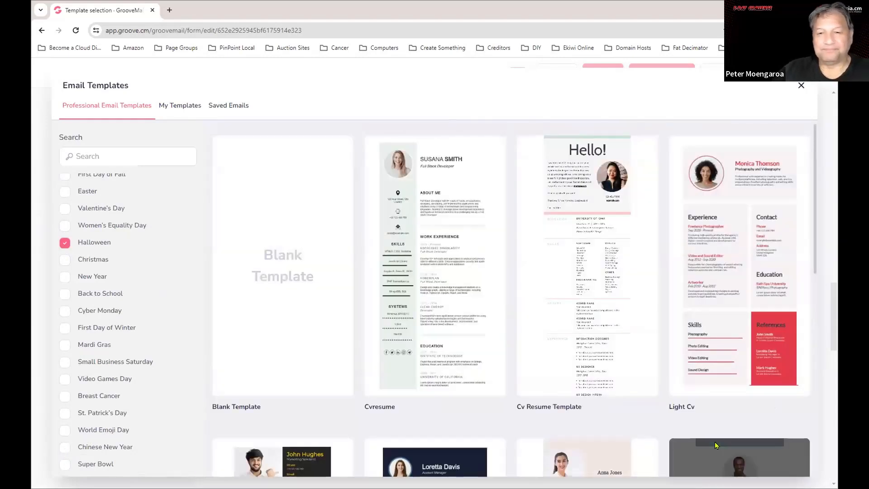
scroll(151, 277, "down", 5)
scroll(151, 277, "down", 10)
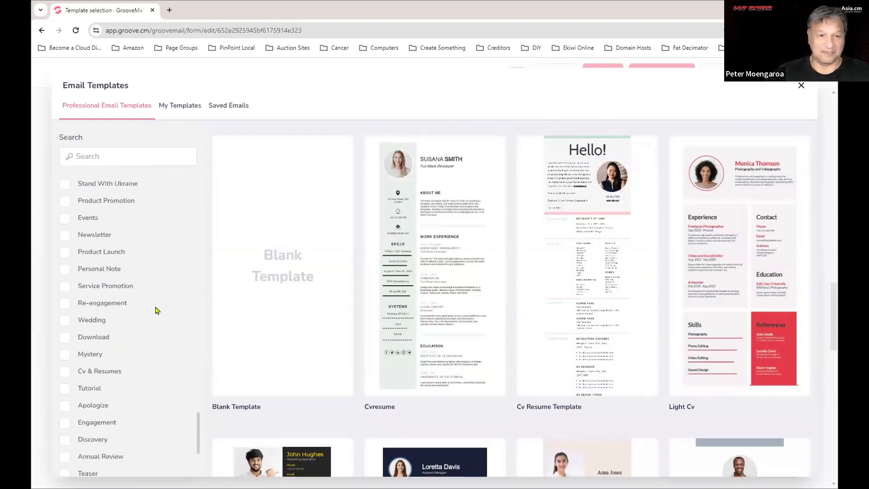
scroll(145, 353, "up", 15)
scroll(133, 338, "down", 10)
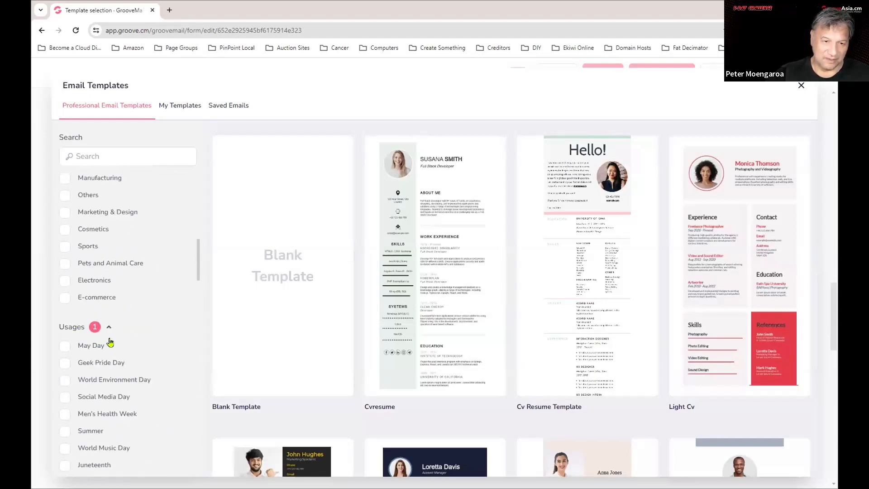
scroll(145, 237, "up", 10)
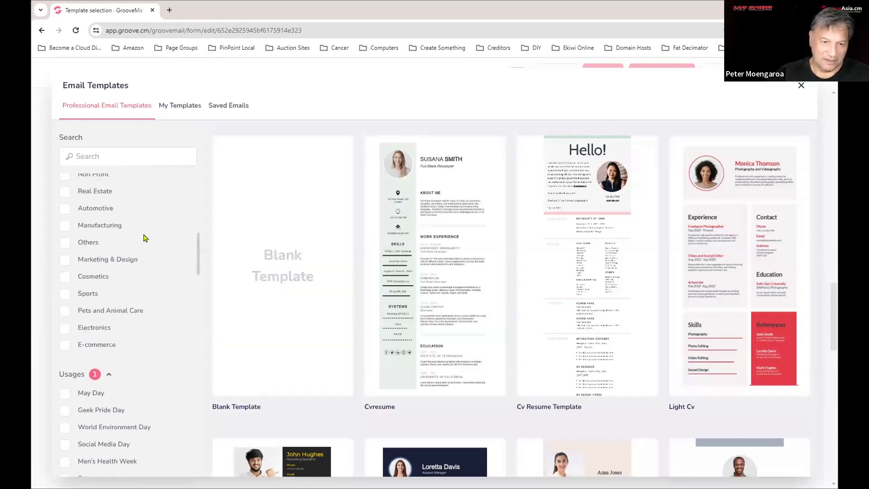
scroll(153, 248, "down", 10)
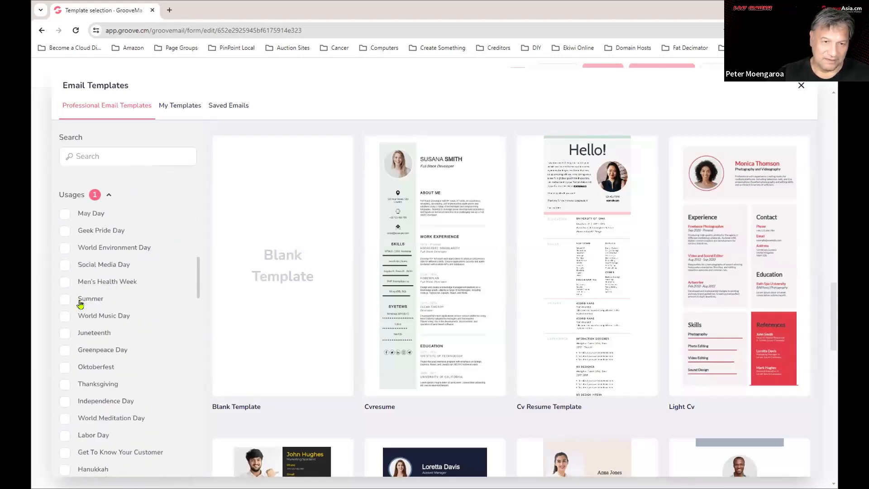
scroll(82, 304, "down", 5)
scroll(590, 208, "down", 10)
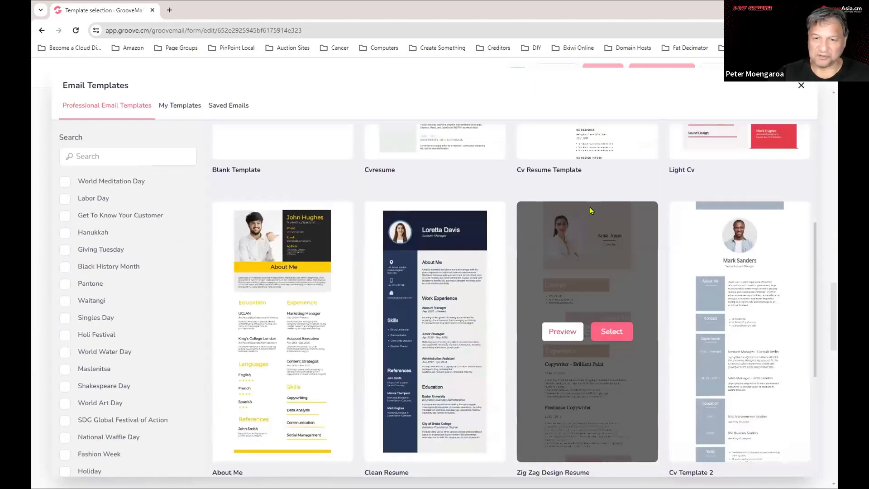
scroll(604, 272, "down", 6)
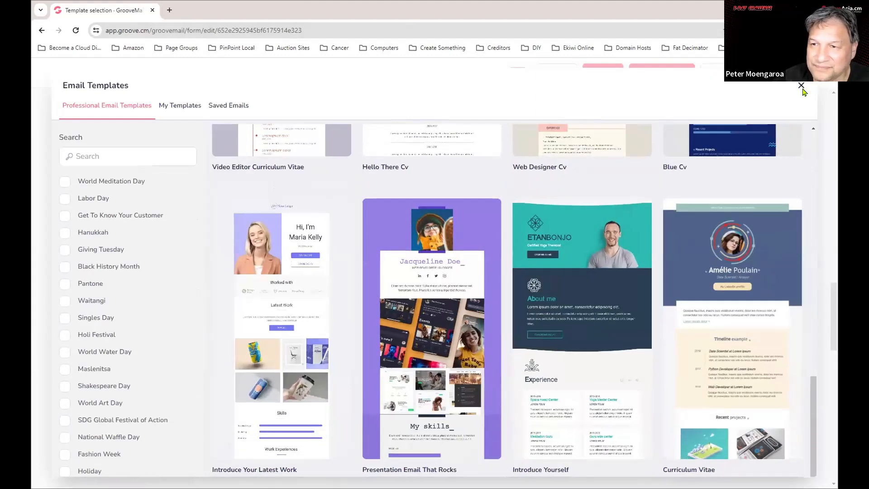
Close the Email Templates gallery and review the Form Setup options.
left_click(801, 88)
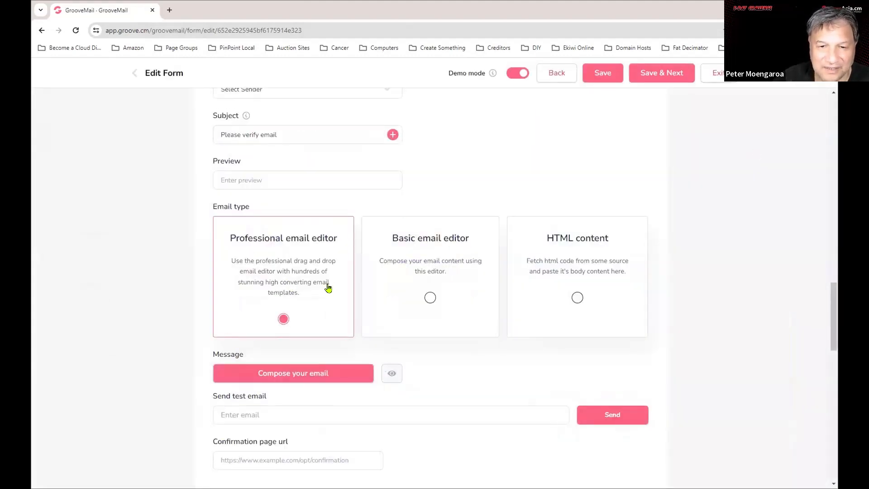
scroll(328, 290, "down", 3)
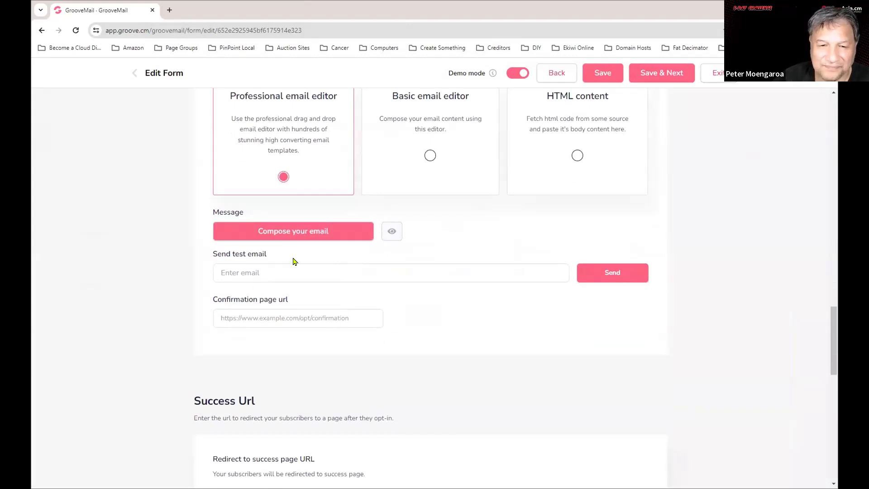
scroll(293, 258, "up", 4)
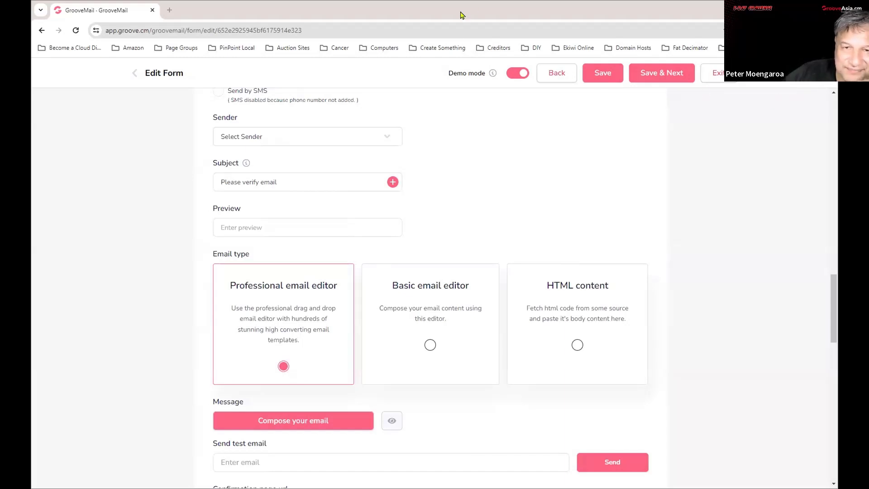
scroll(568, 338, "down", 9)
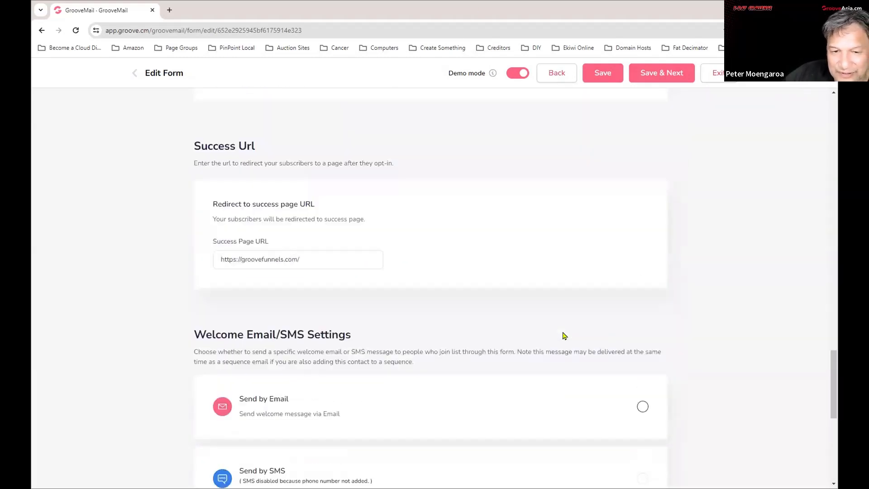
scroll(562, 334, "up", 7)
scroll(633, 360, "up", 15)
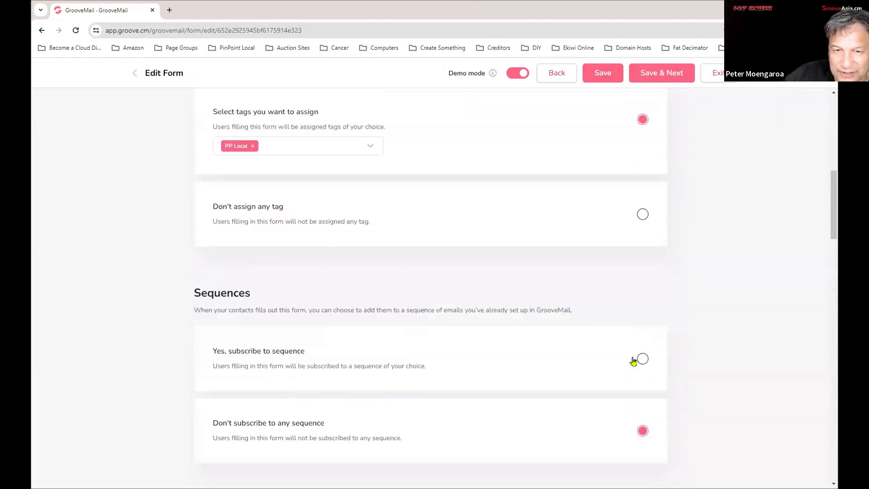
scroll(636, 360, "up", 2)
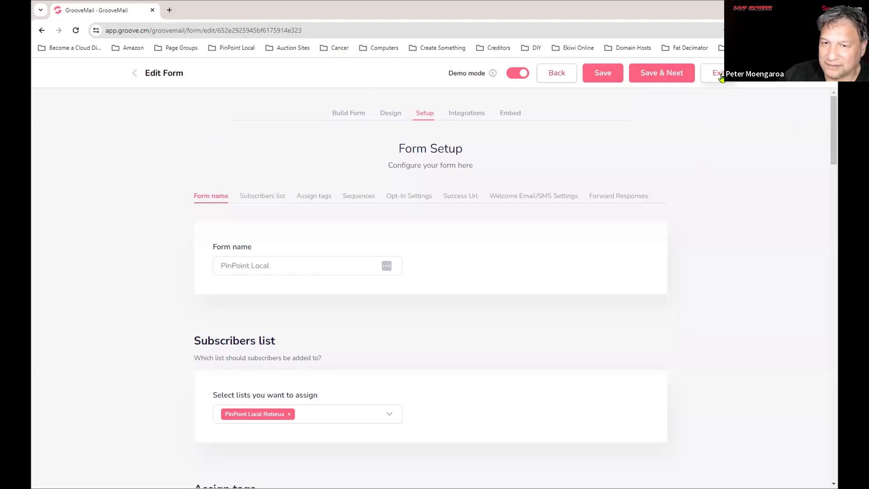
Return to the Design Form step of the PinPoint Local form.
scroll(144, 374, "down", 5)
scroll(144, 374, "down", 5)
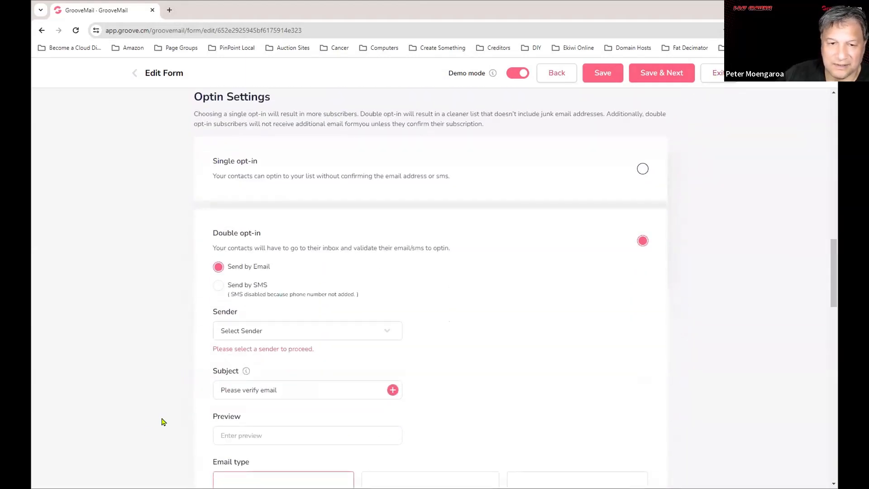
scroll(208, 233, "up", 3)
left_click(558, 80)
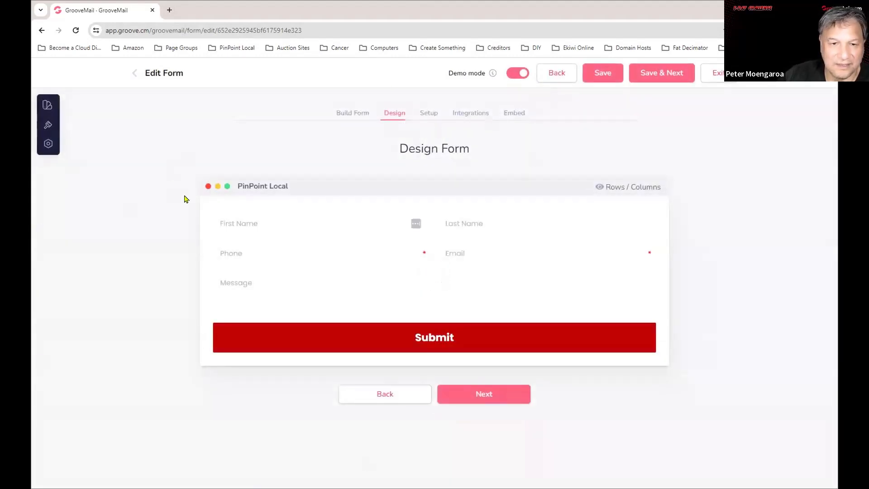
Exit the form editor, go to Campaigns > Broadcasts and start a new Email Broadcast.
left_click(136, 74)
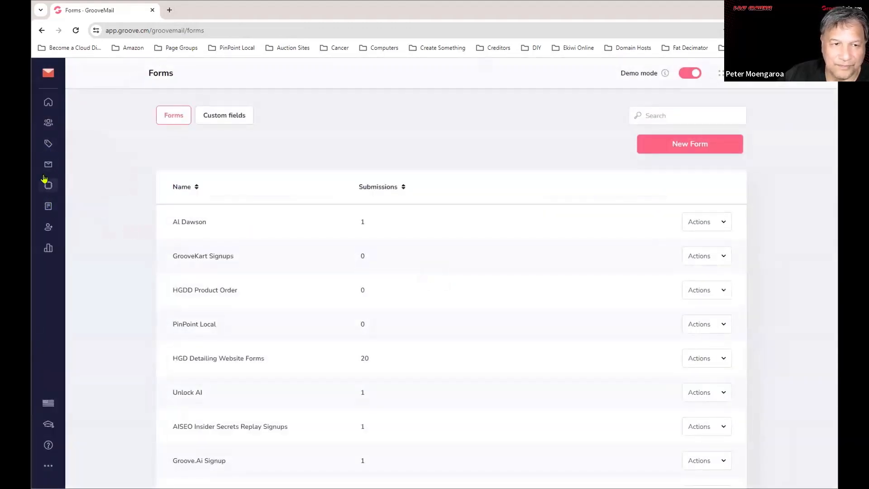
left_click(47, 166)
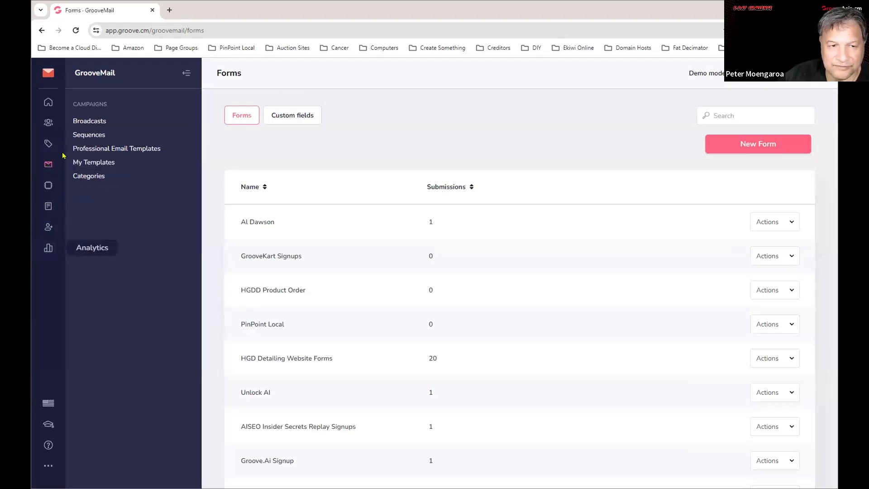
left_click(48, 72)
left_click(150, 209)
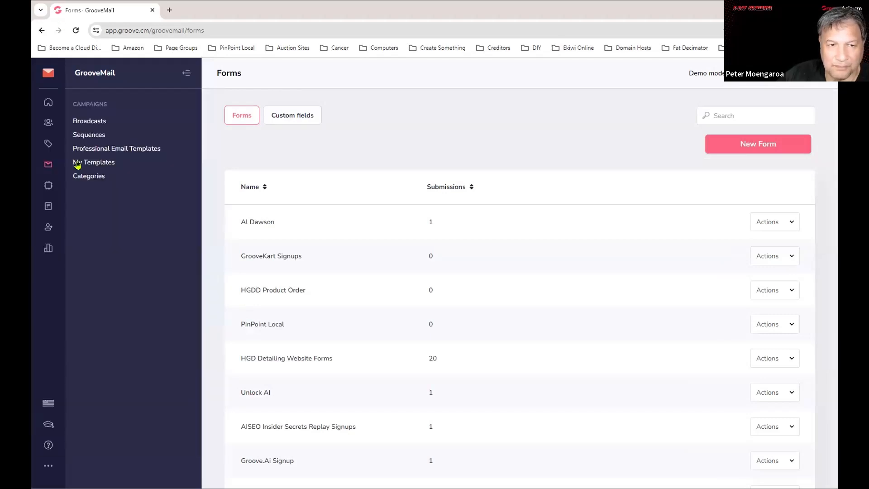
left_click(100, 123)
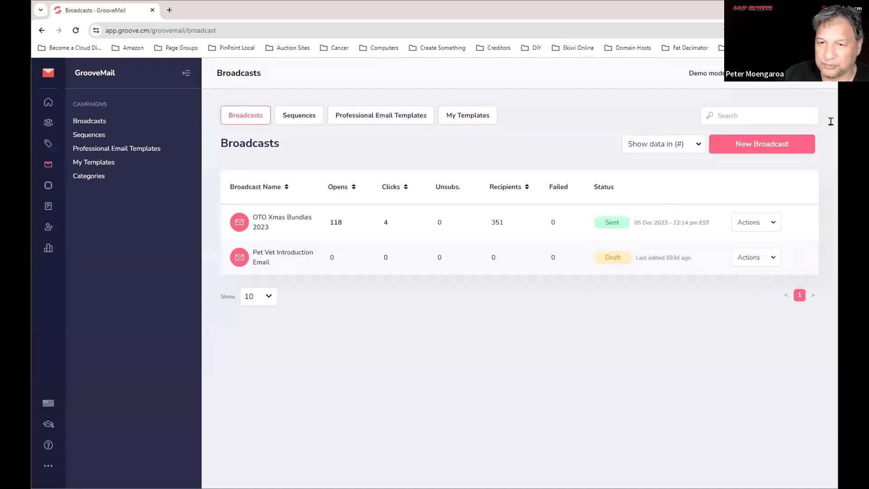
left_click(758, 146)
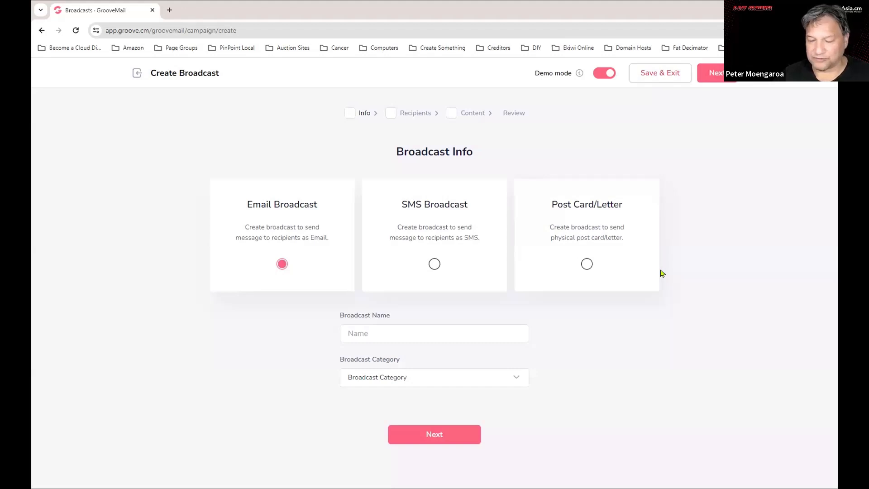
left_click(586, 265)
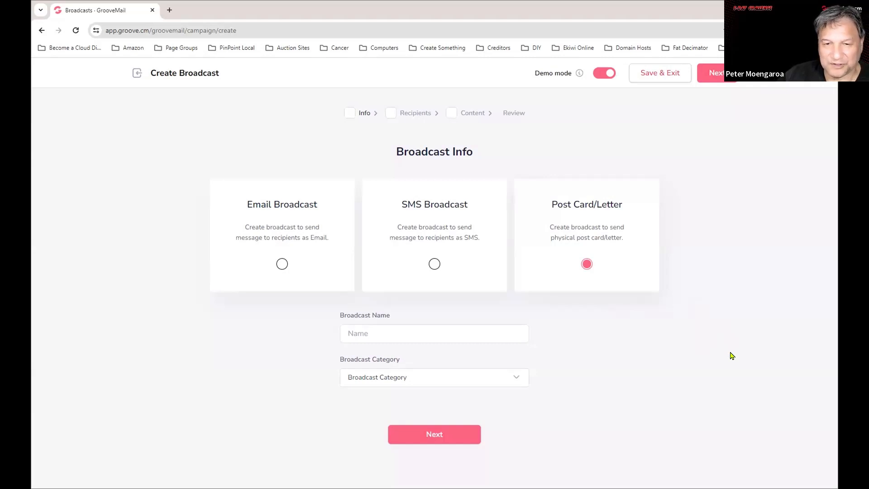
left_click(281, 265)
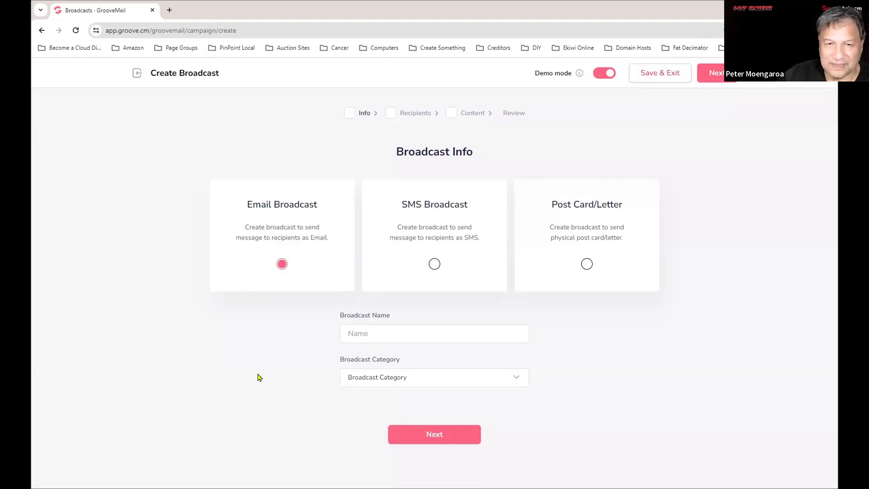
Name the broadcast 'BNI Newsletter', categorise it as BNI Rotorua Worx, and continue to Recipients.
left_click(395, 331)
type("BNI ")
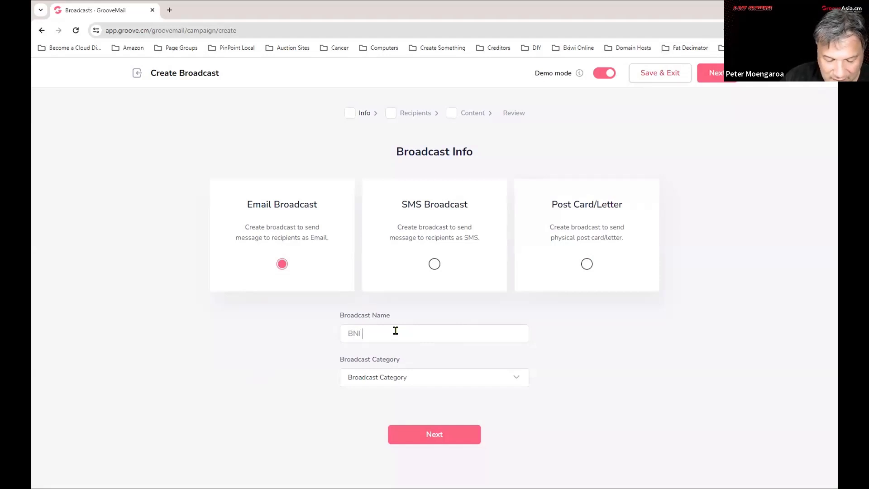
type("New")
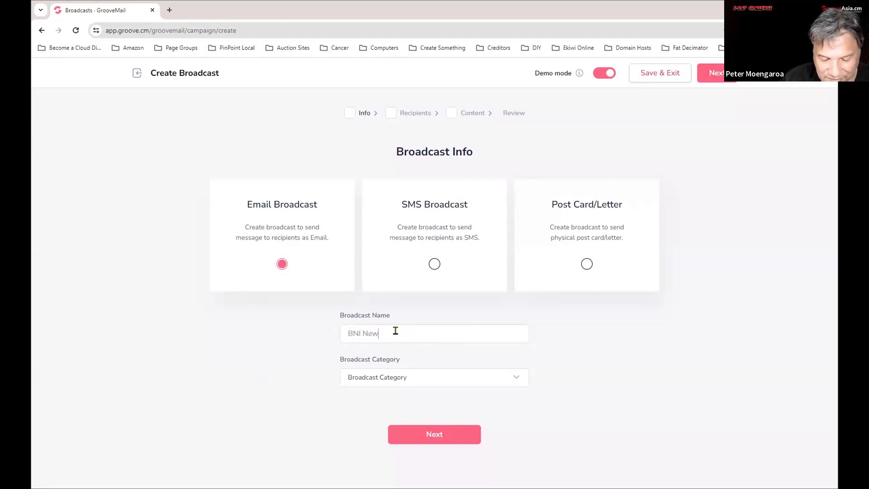
type("sletter")
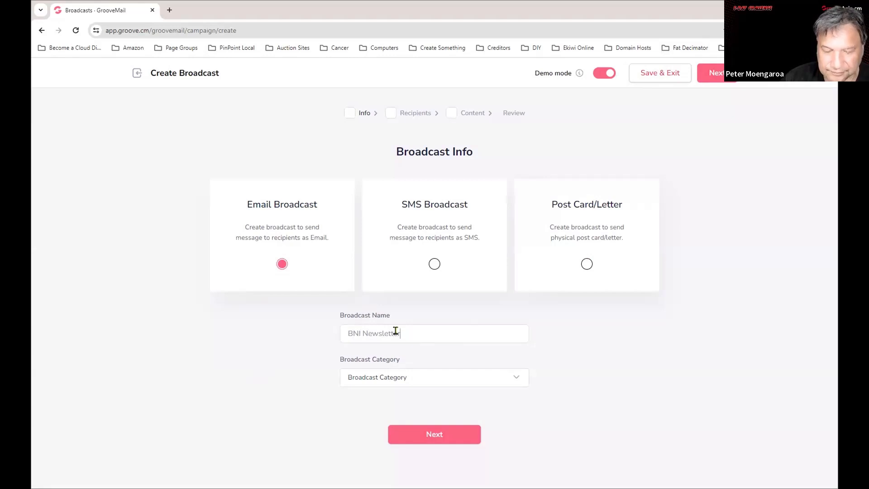
left_click(432, 380)
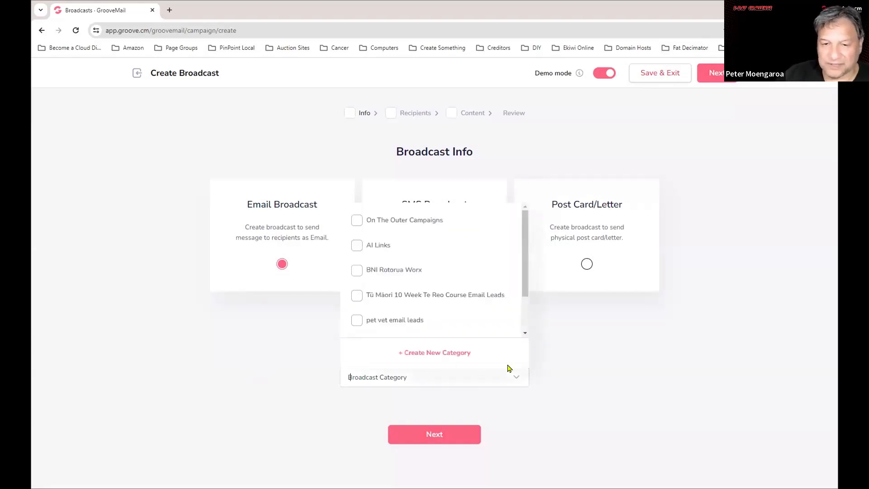
left_click(357, 270)
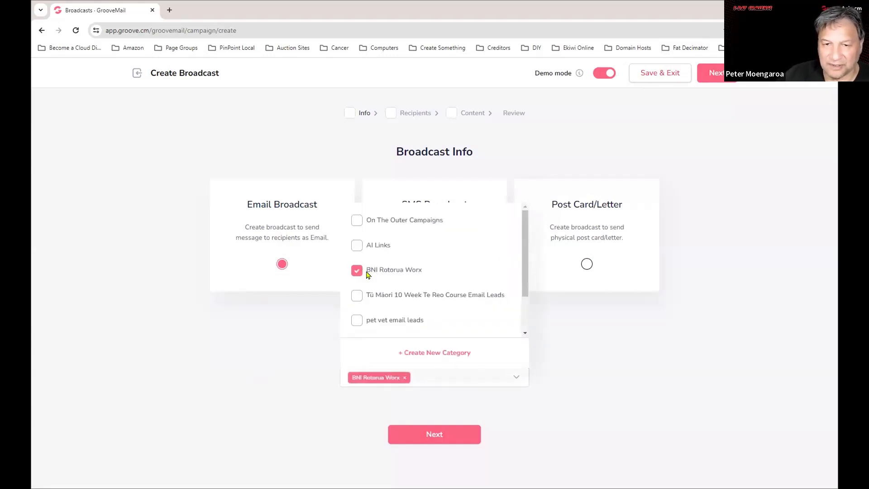
left_click(545, 399)
left_click(448, 434)
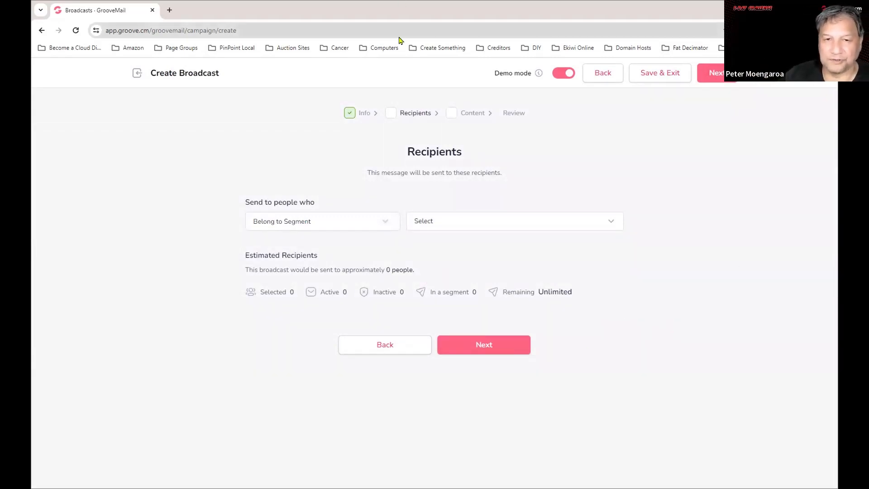
Set the recipient condition to Has Tag with the Free Groove Account tag selected.
left_click(366, 220)
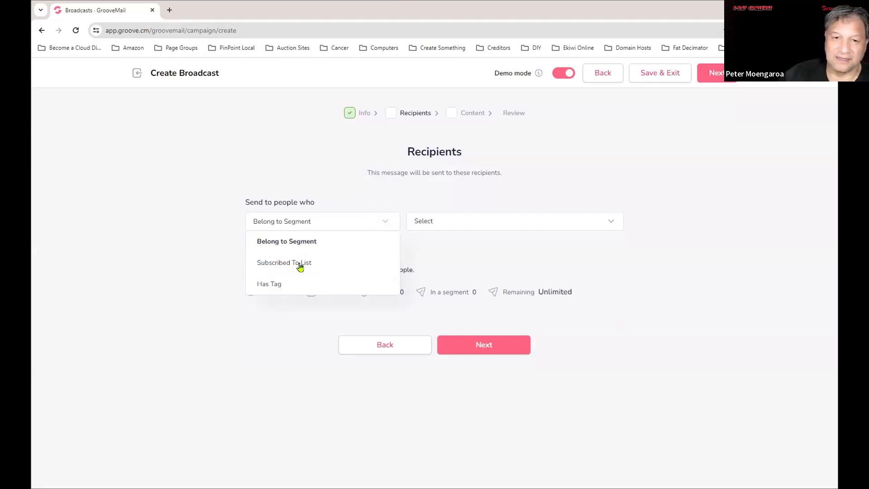
left_click(301, 266)
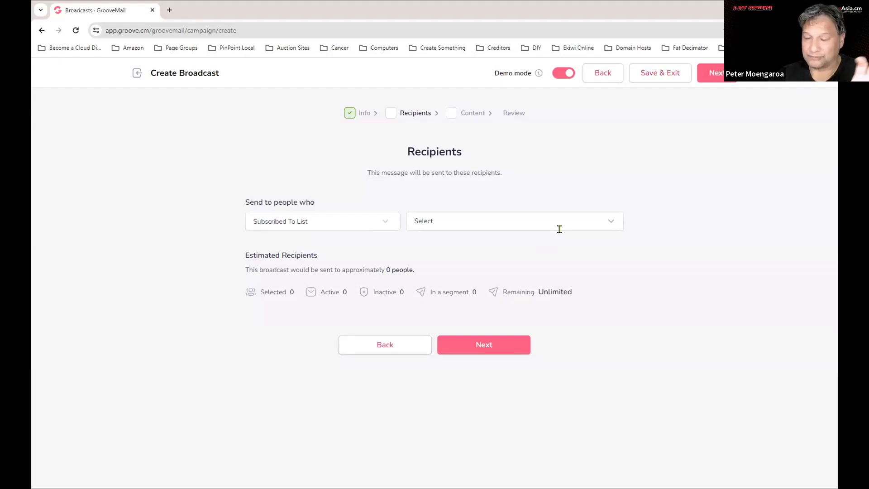
left_click(447, 219)
left_click(336, 219)
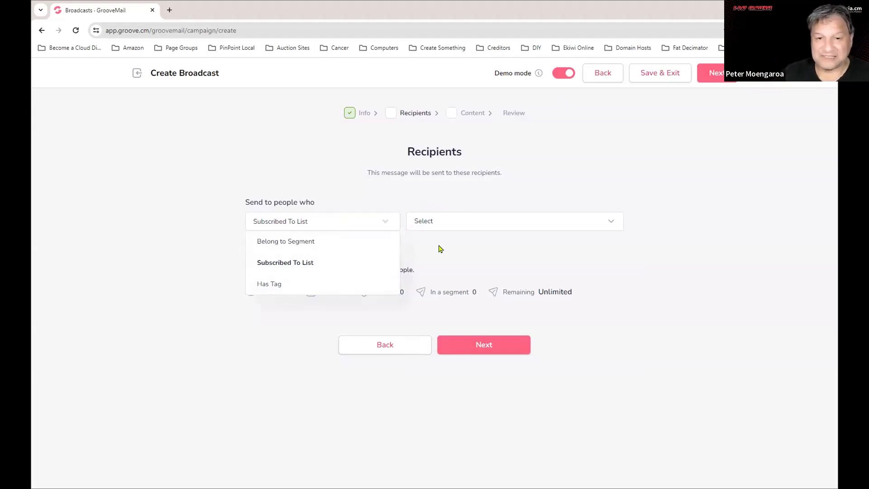
left_click(277, 288)
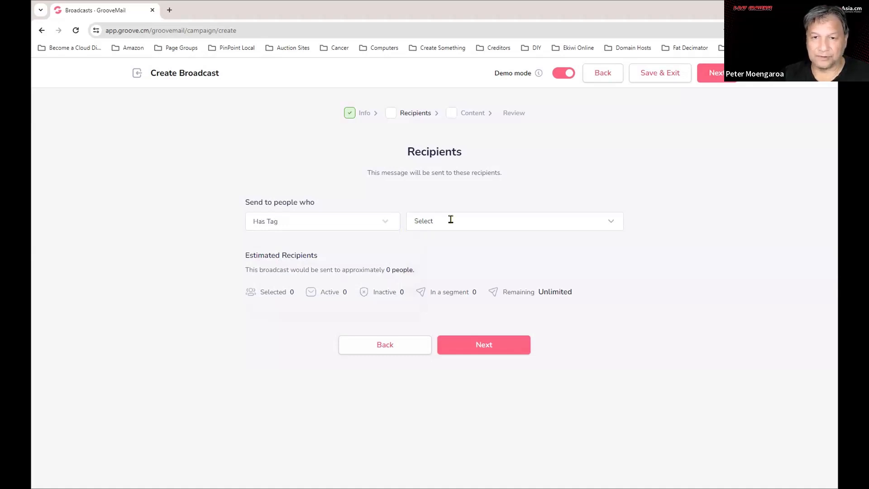
left_click(607, 225)
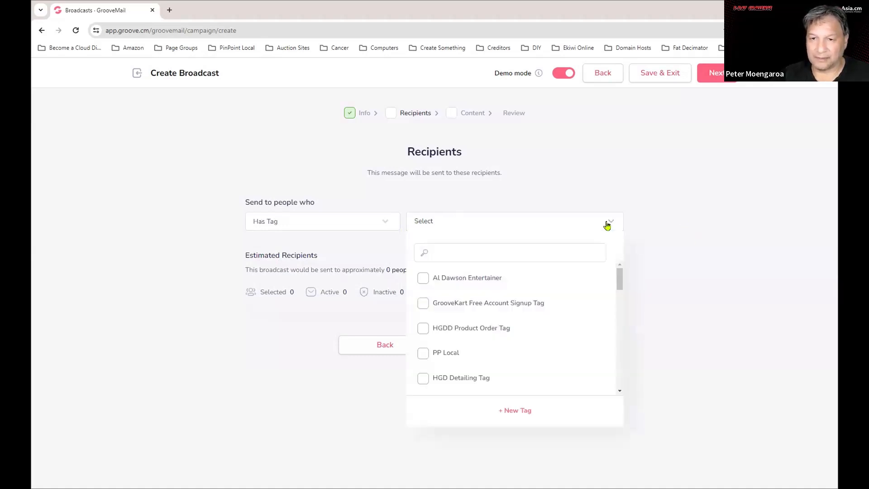
scroll(531, 318, "down", 5)
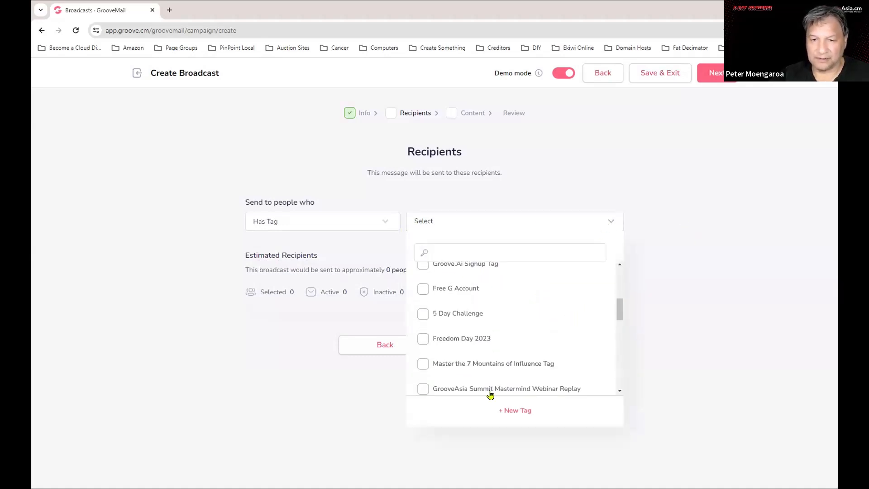
scroll(514, 359, "down", 3)
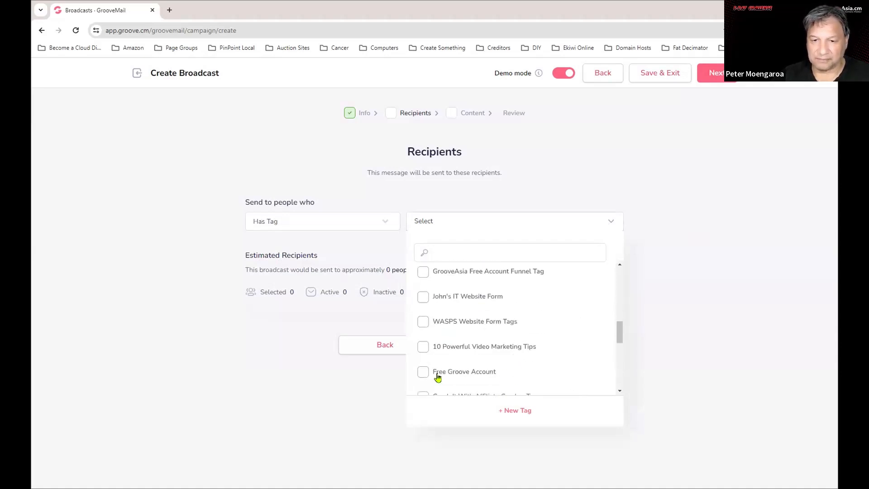
left_click(430, 371)
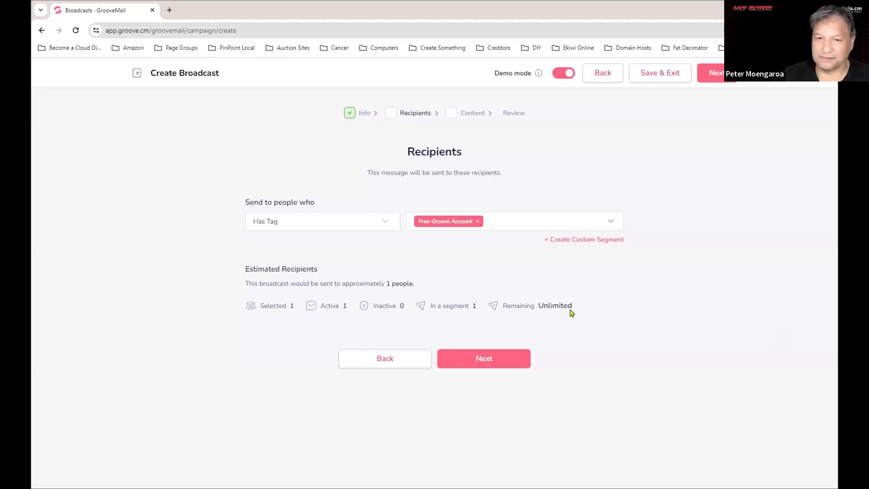
Remove the Free Groove Account tag and switch the condition back to Subscribed To List.
left_click(478, 221)
left_click(327, 244)
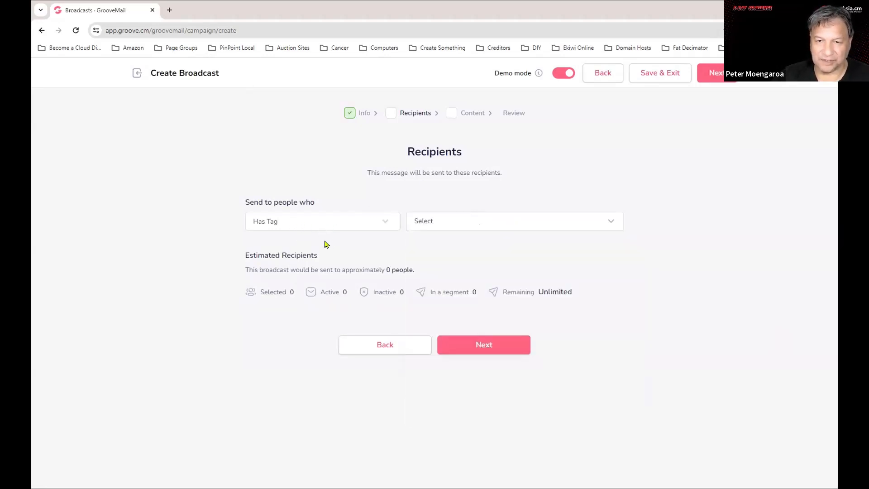
left_click(351, 224)
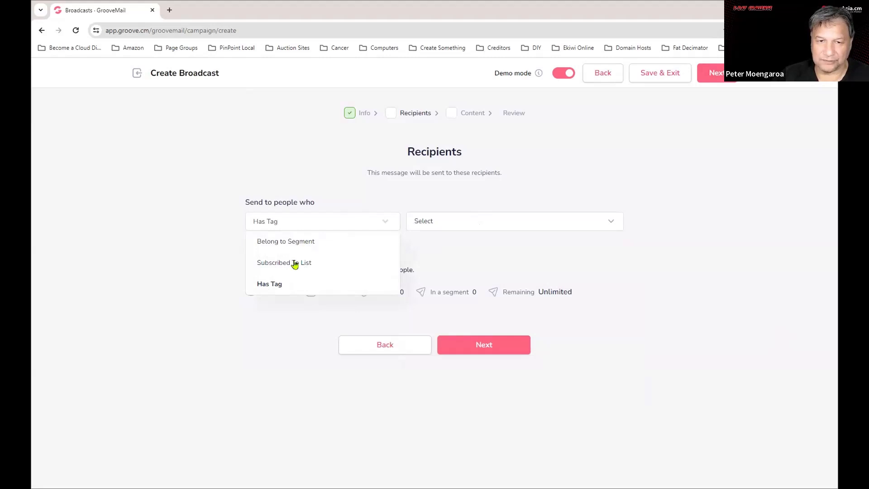
left_click(294, 262)
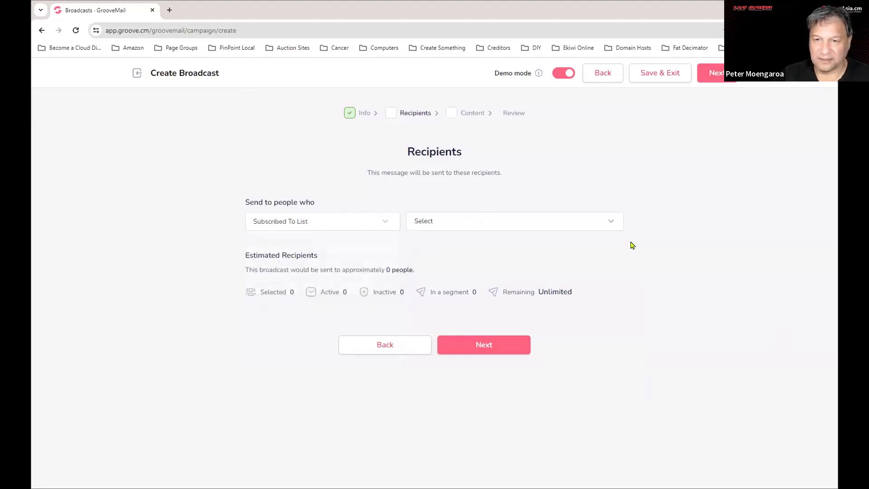
Select the BNI Rotorua Worx list, giving an estimated 26 recipients.
left_click(492, 220)
scroll(495, 352, "down", 3)
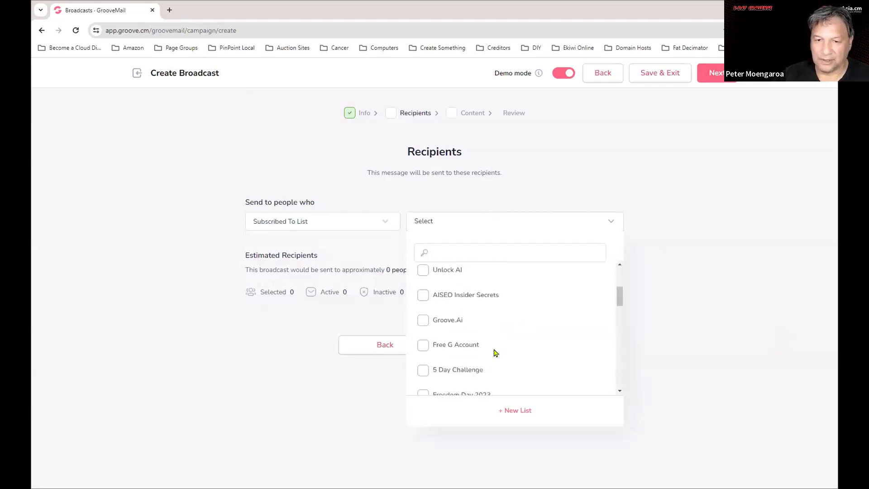
scroll(499, 354, "down", 3)
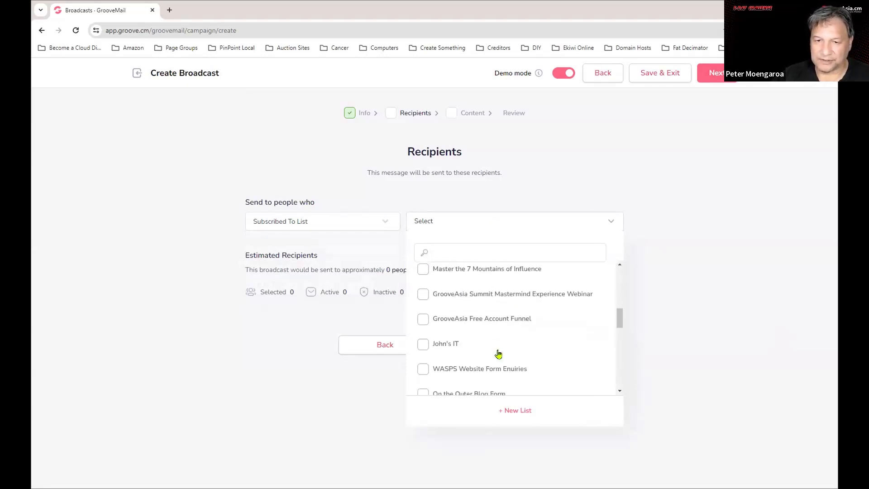
scroll(557, 326, "down", 5)
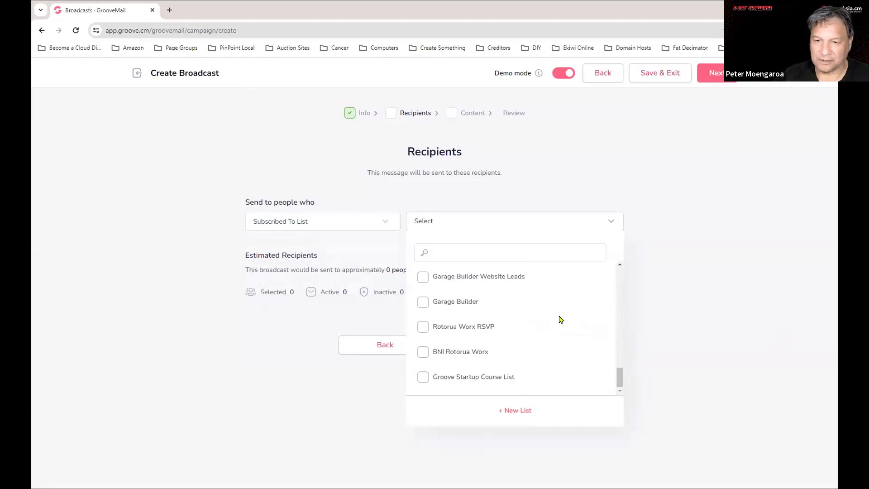
left_click(461, 351)
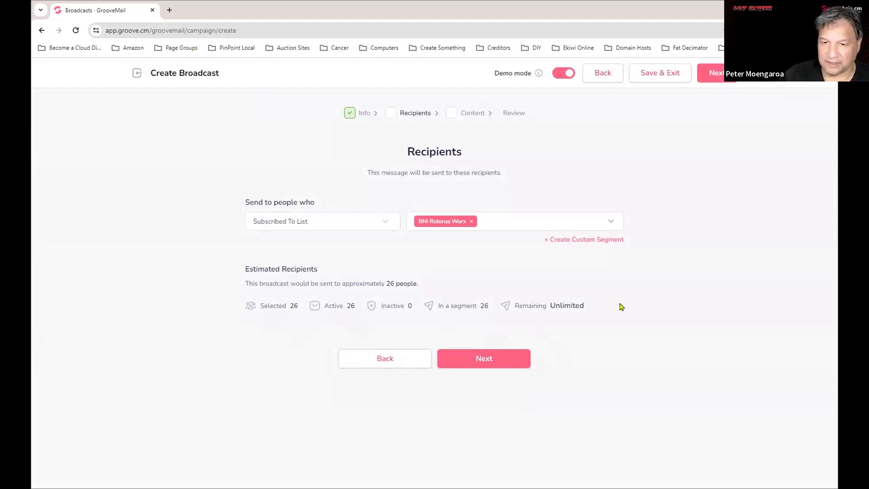
Continue to the Broadcast Content step and pick a sender from Send Broadcast As.
left_click(506, 358)
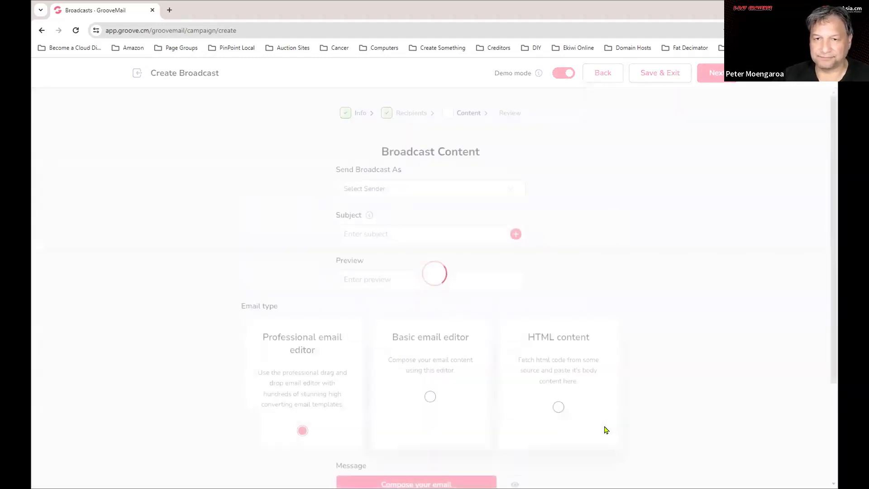
left_click(428, 188)
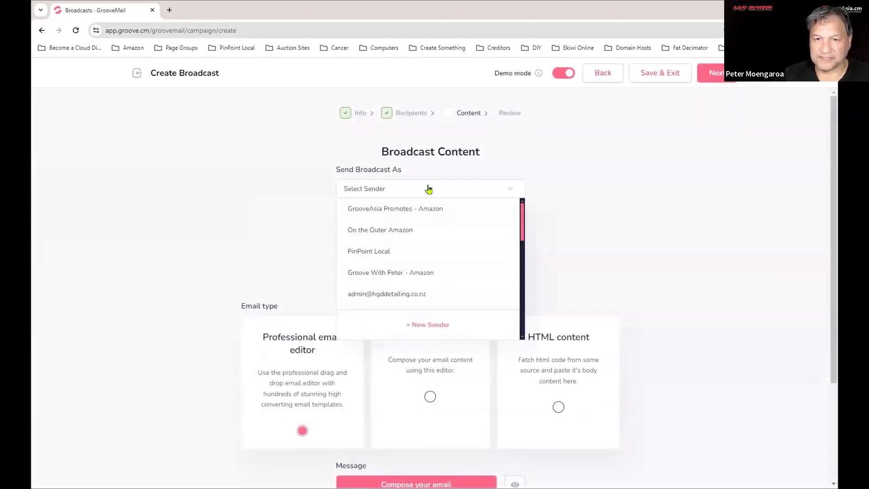
left_click(632, 198)
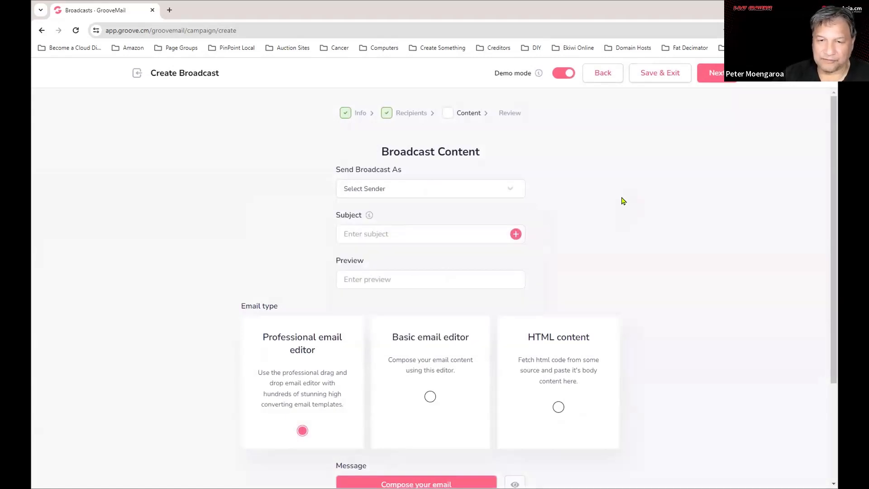
left_click(496, 191)
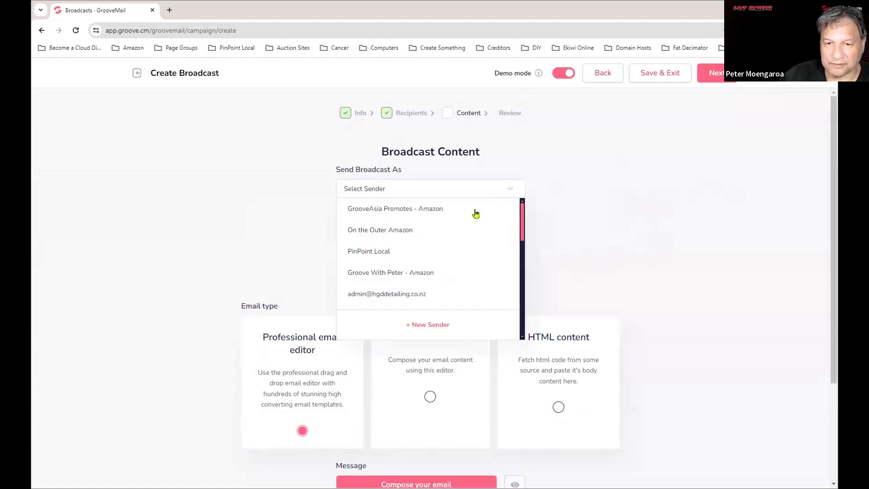
scroll(485, 258, "down", 1)
scroll(485, 260, "down", 4)
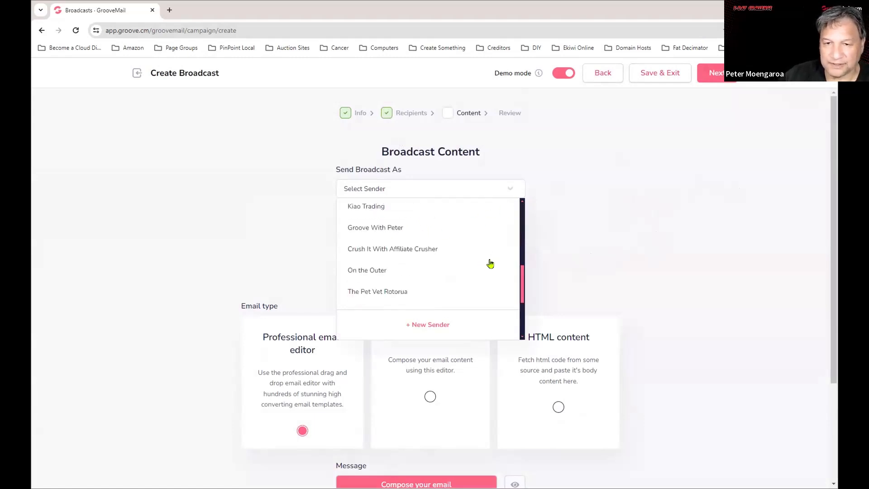
scroll(490, 263, "down", 3)
scroll(440, 268, "up", 7)
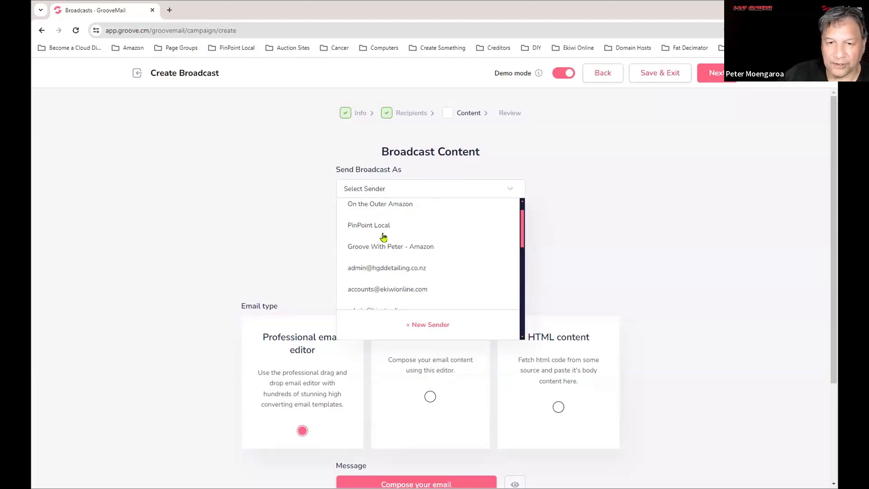
left_click(381, 247)
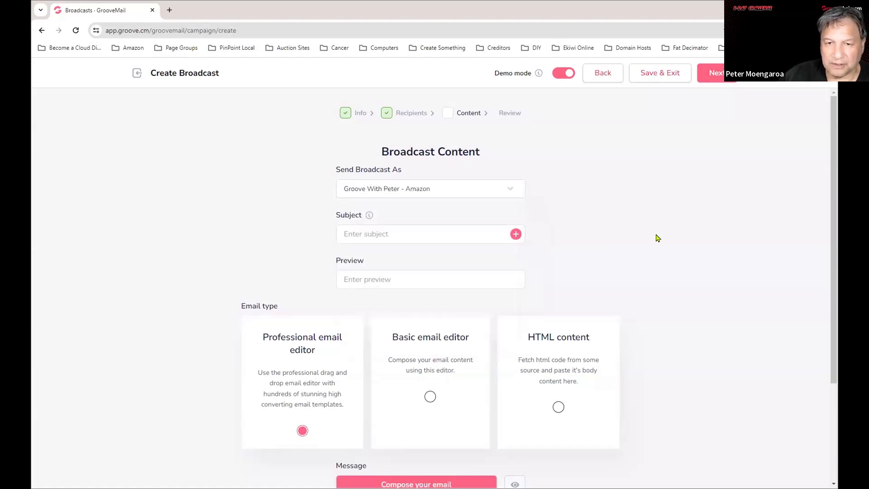
Change the sender to Sendgrid - EkiwiOnline.com.
left_click(474, 190)
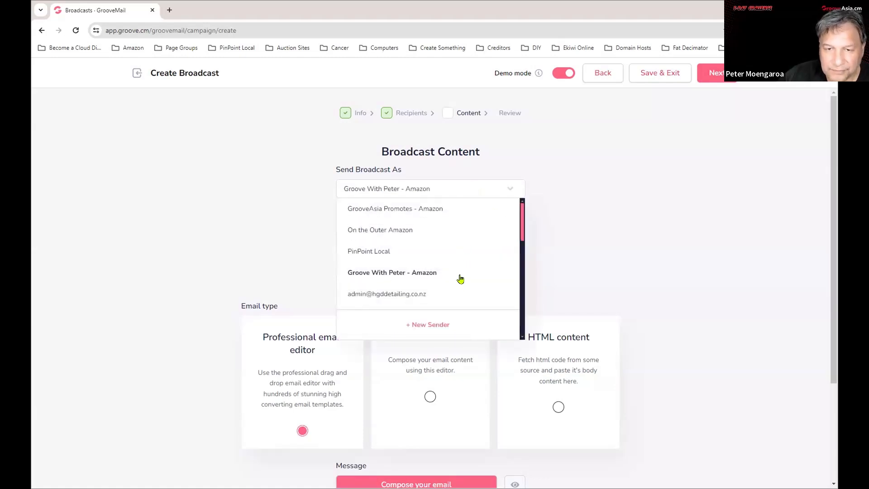
scroll(461, 278, "down", 3)
scroll(464, 277, "down", 3)
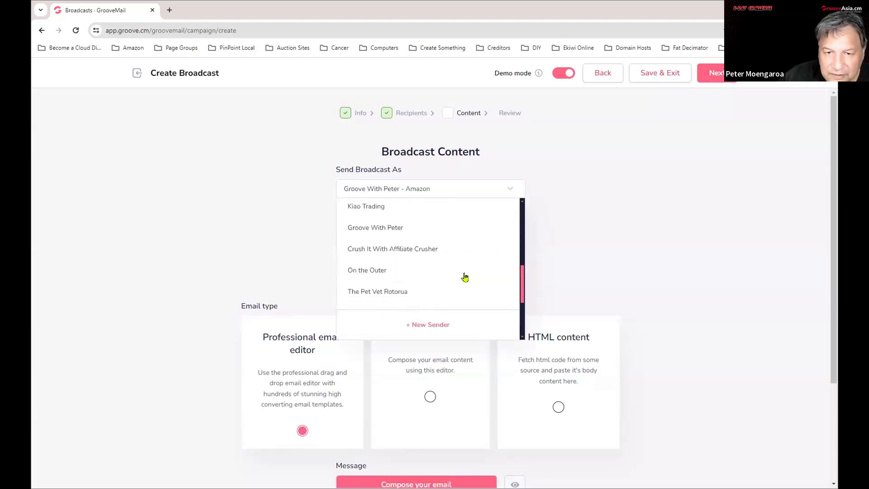
scroll(465, 276, "up", 5)
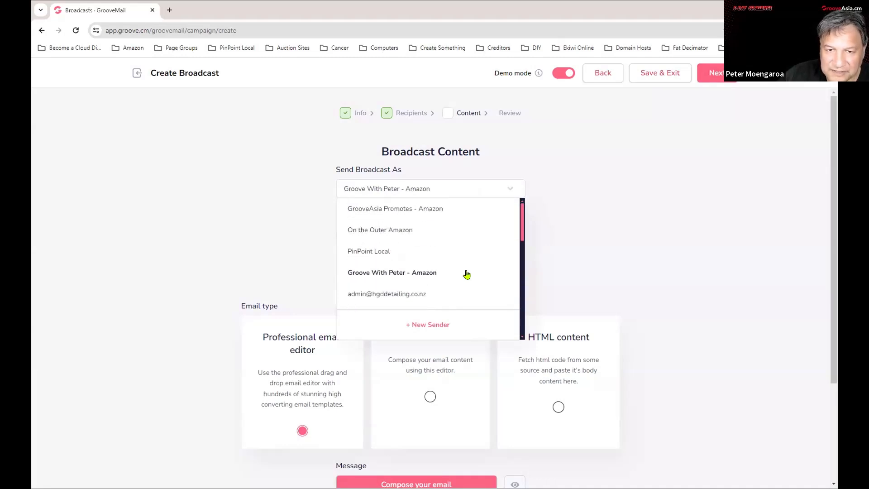
scroll(466, 275, "down", 2)
scroll(466, 275, "down", 2)
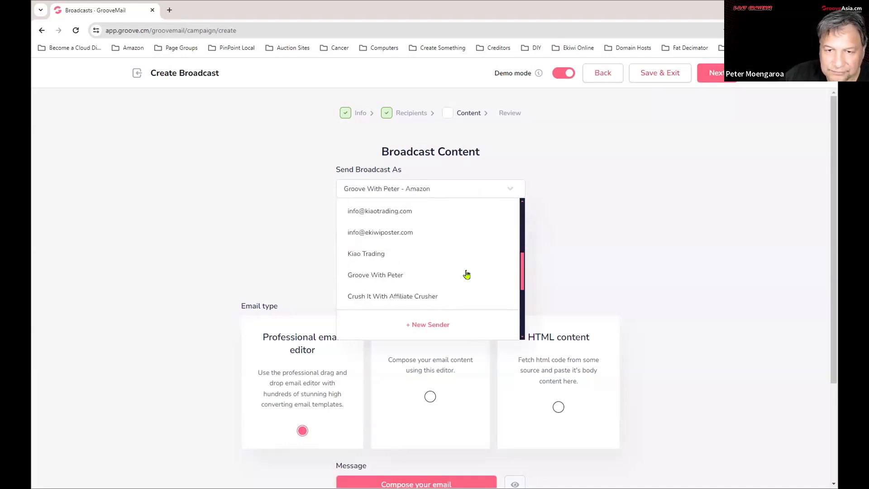
scroll(467, 275, "down", 3)
scroll(467, 273, "down", 1)
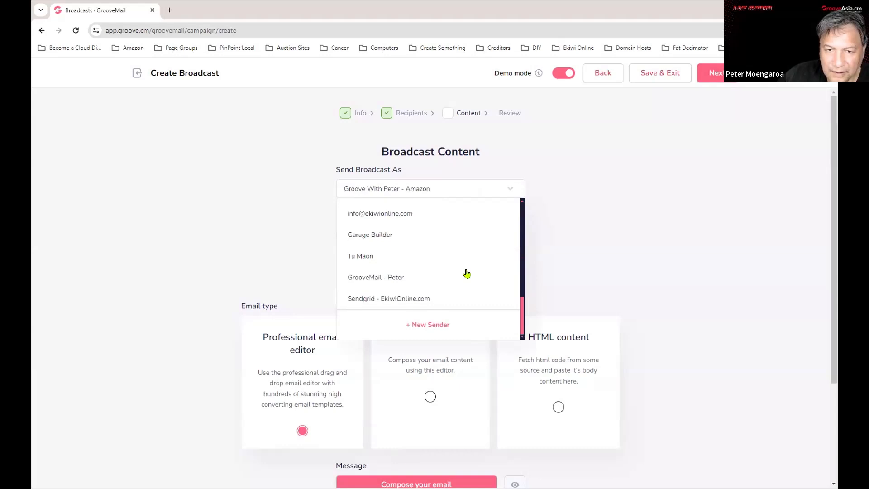
left_click(382, 300)
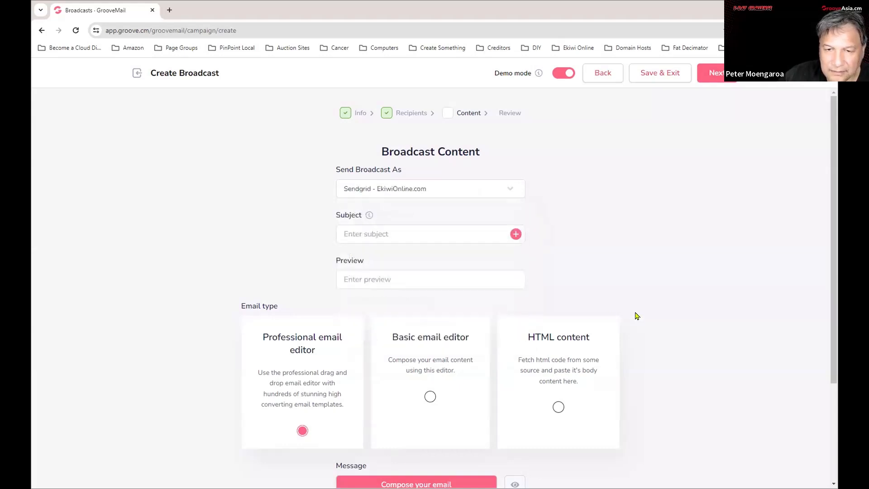
Insert the First Name field into the subject, preceded by 'Hi'.
left_click(515, 234)
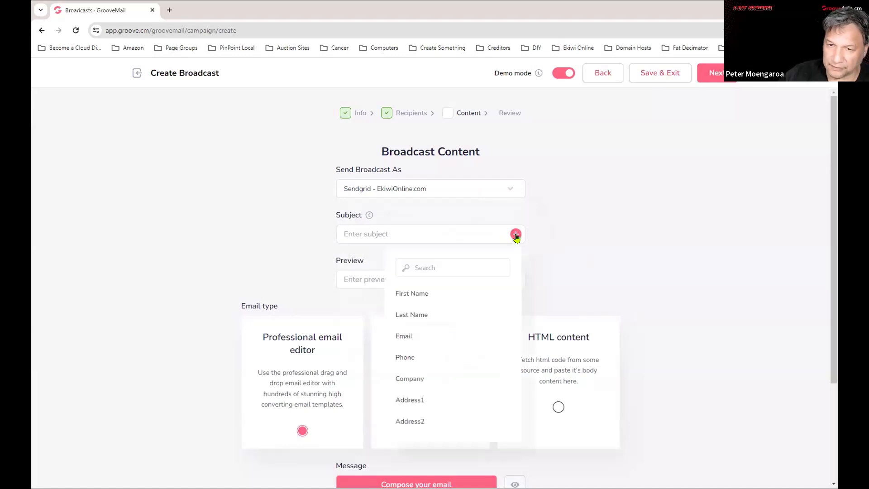
scroll(483, 334, "down", 2)
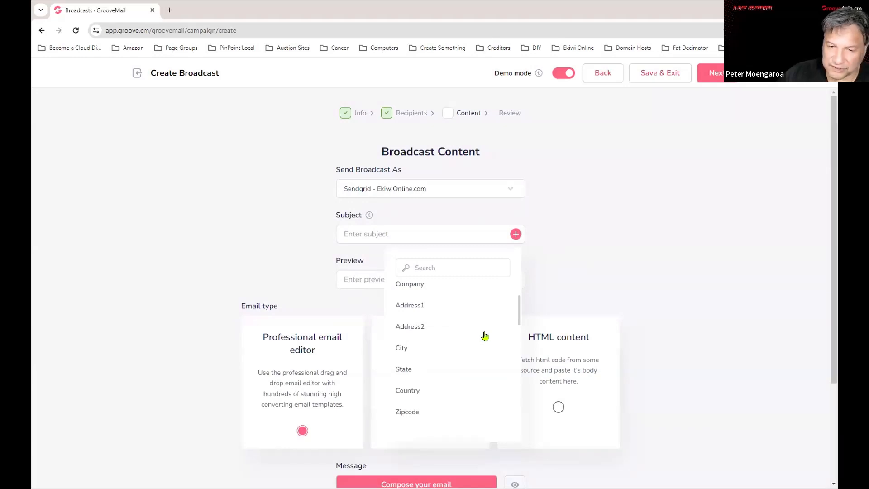
scroll(484, 335, "up", 2)
scroll(436, 322, "down", 1)
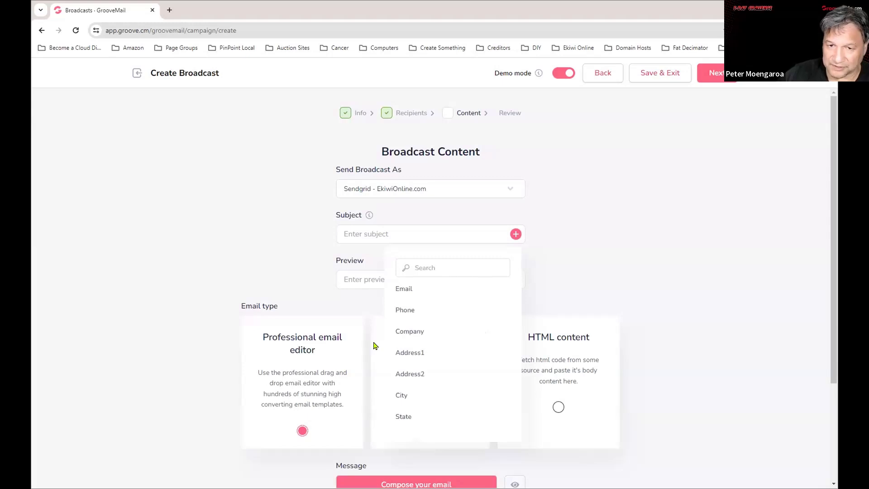
scroll(459, 319, "up", 2)
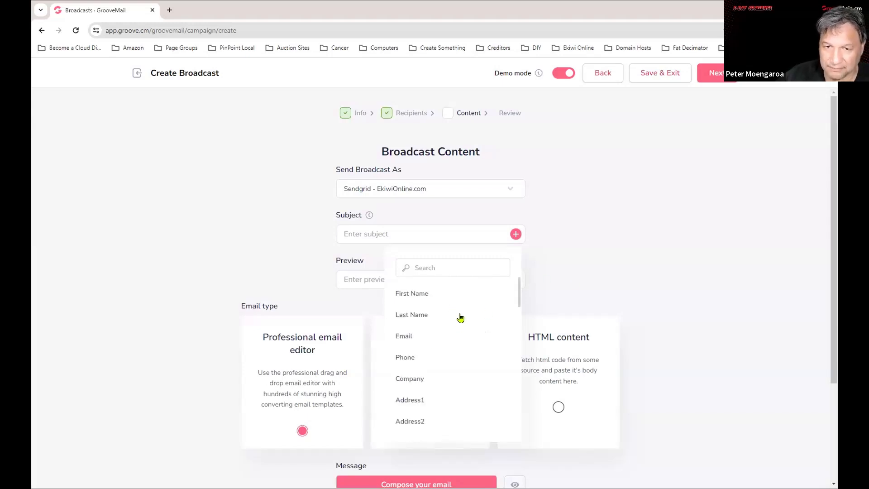
left_click(412, 295)
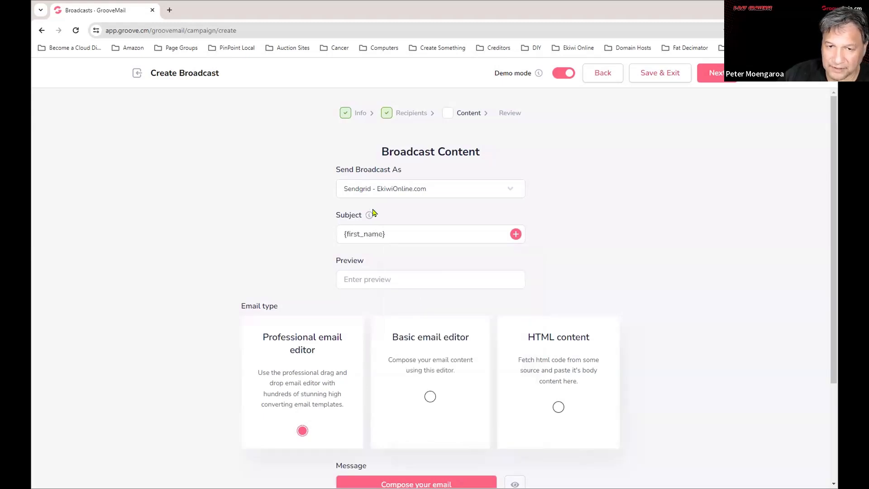
left_click(343, 233)
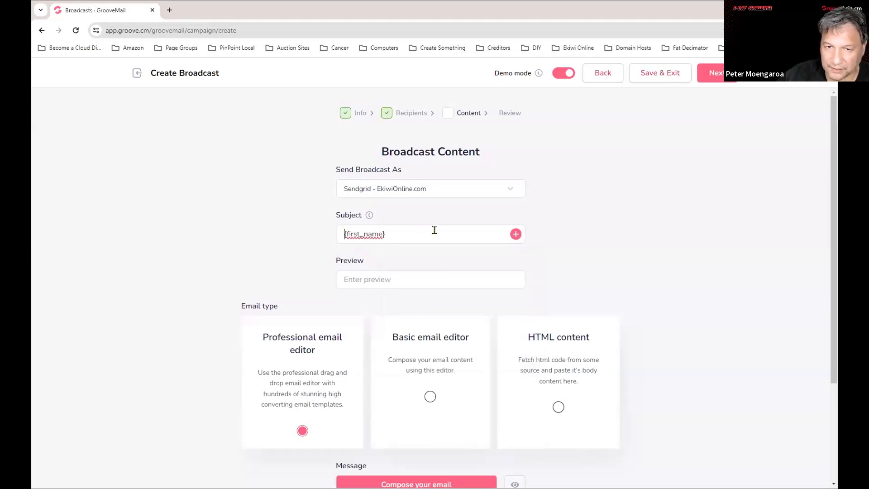
type("Hi")
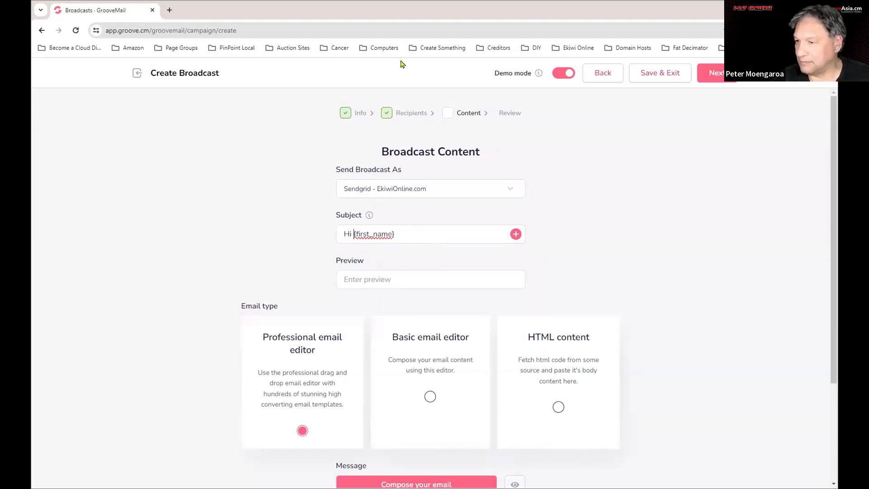
Finish the subject with 'You Can't Miss Out on this!', correcting the misspelled 'ont'.
left_click(406, 233)
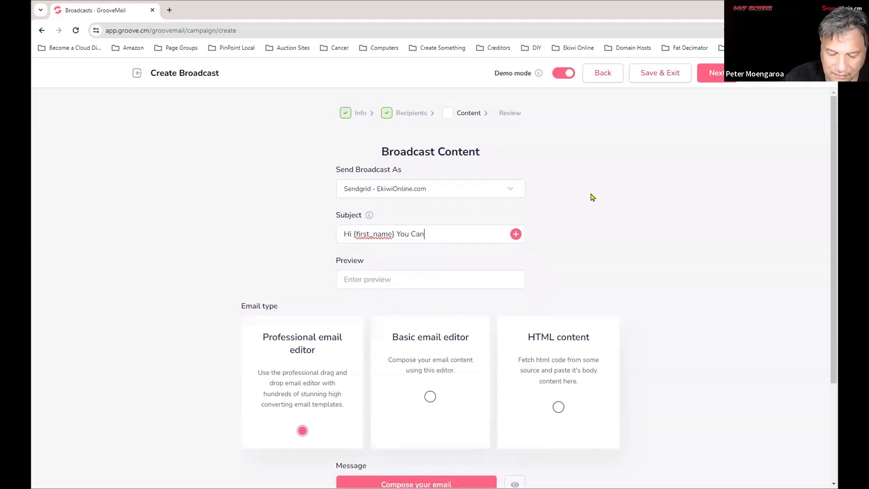
type("You Can't ml")
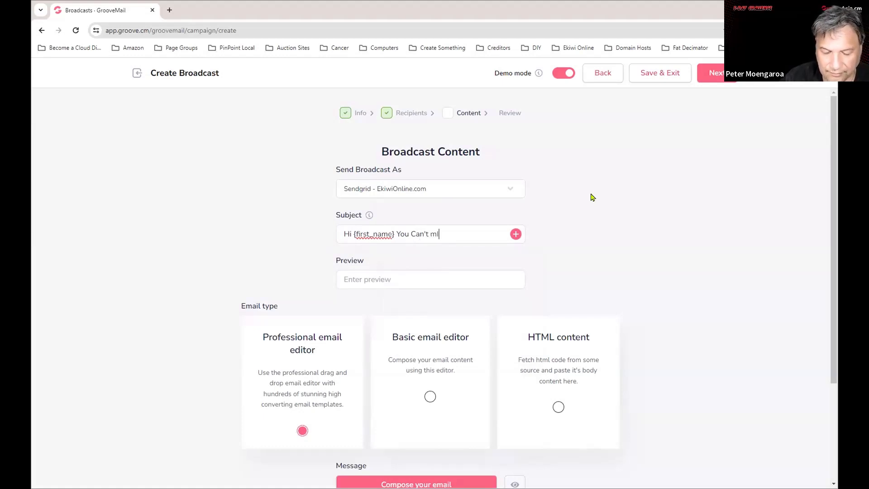
type("SS")
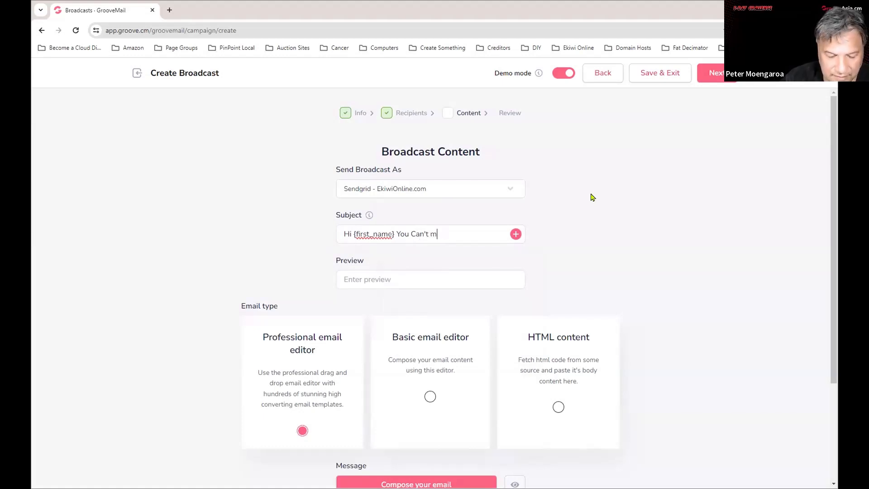
type("M")
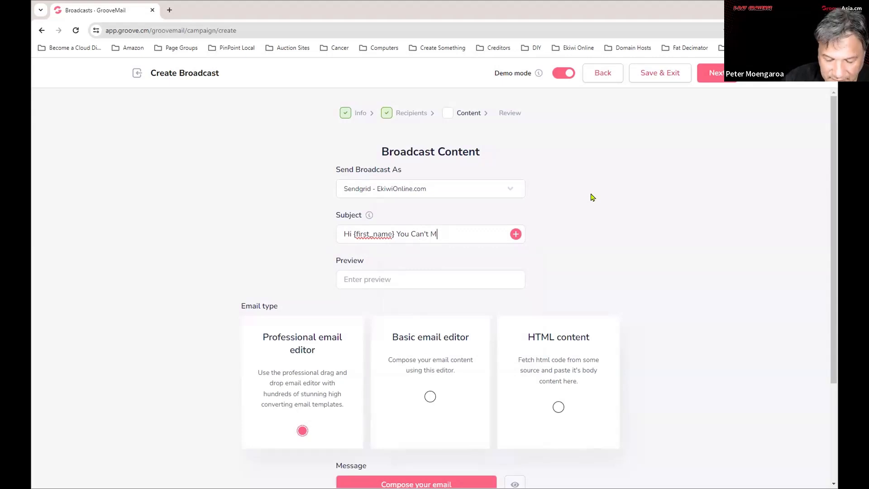
type("iss Out ont this!")
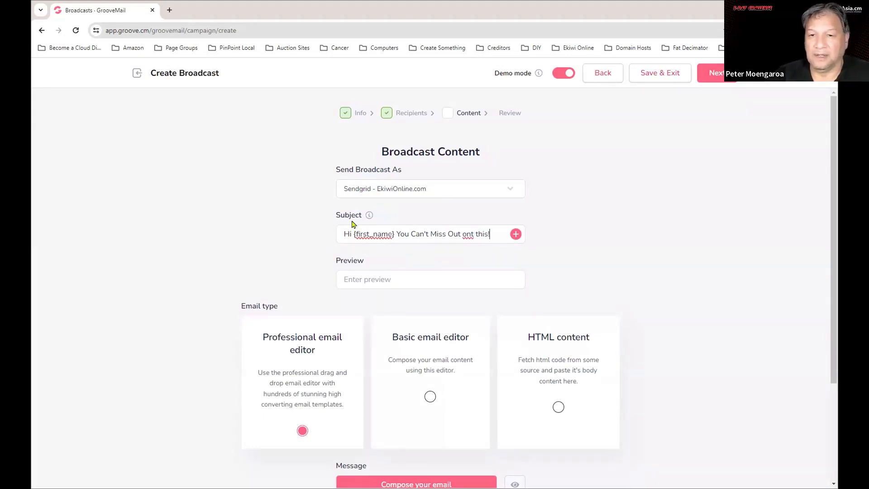
right_click(470, 235)
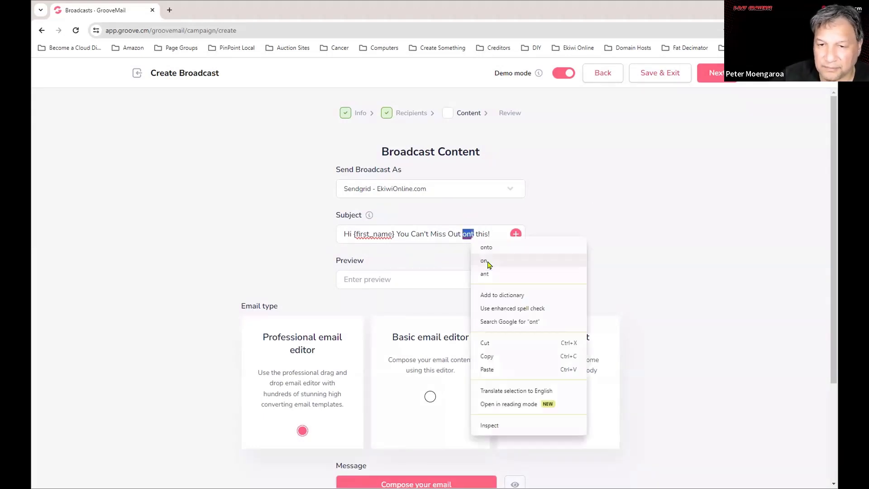
left_click(489, 256)
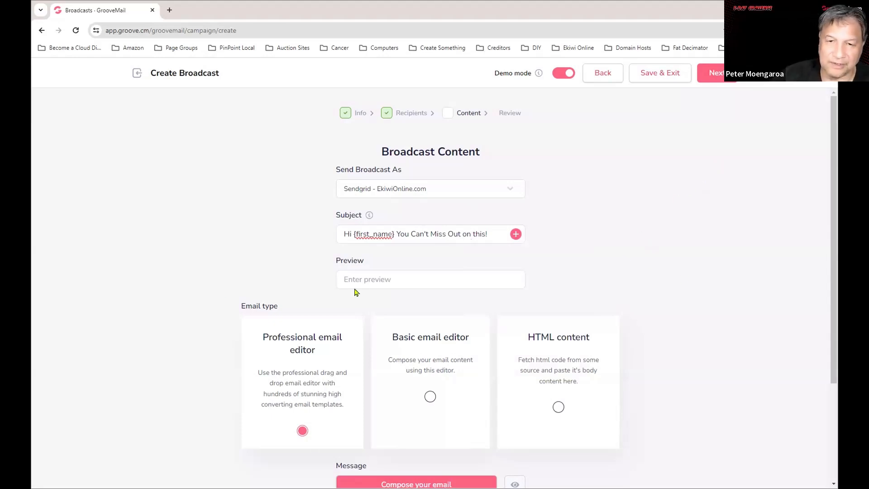
left_click(384, 278)
scroll(627, 295, "down", 2)
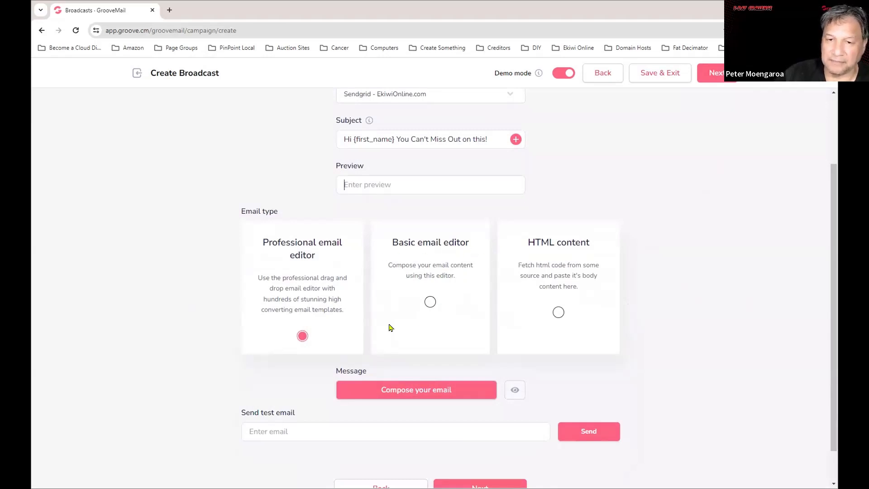
Load the 'Love Your Animal They Are Your Family' pet template from the Email Templates gallery.
left_click(418, 389)
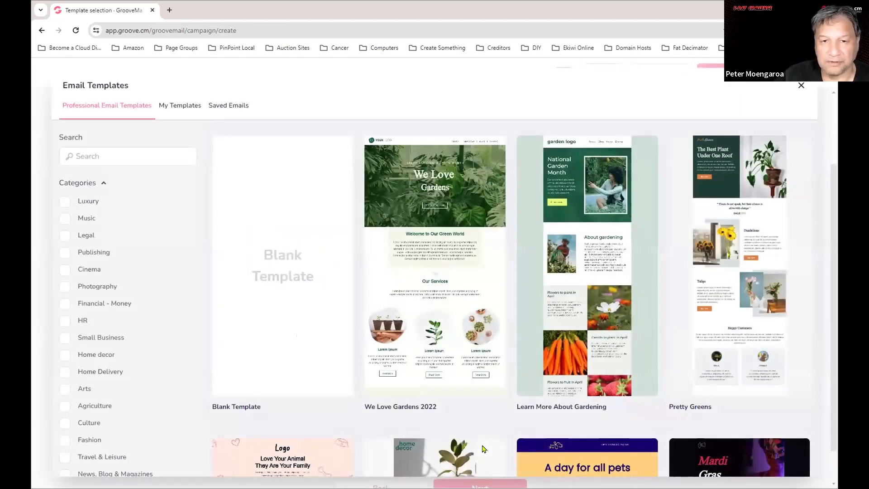
scroll(689, 309, "down", 5)
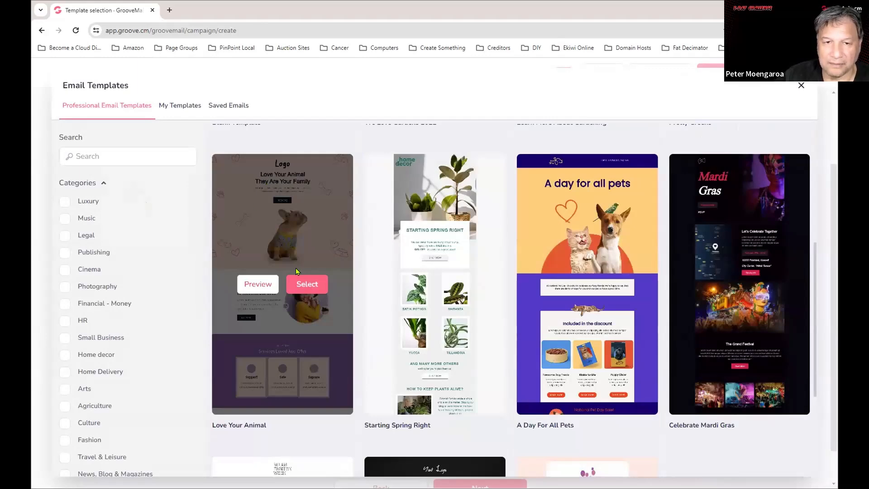
left_click(308, 283)
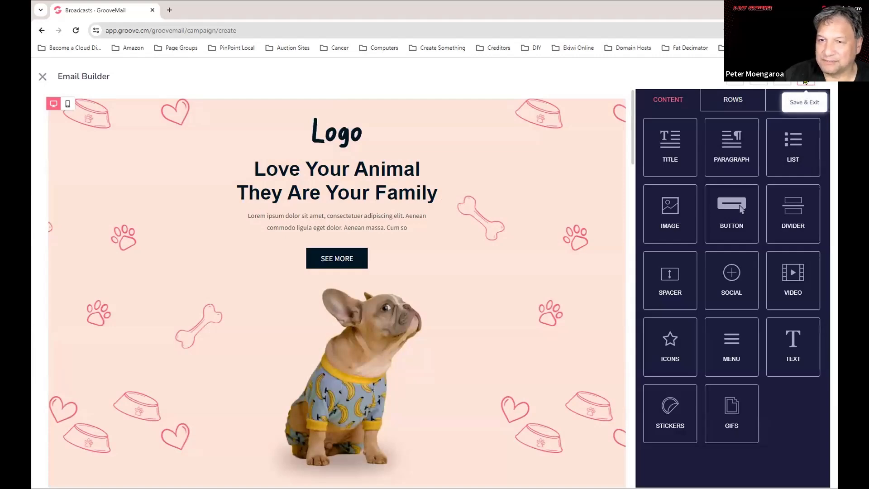
Choose BNI Rotorua Worx Emails as the save category for the pet email.
left_click(805, 81)
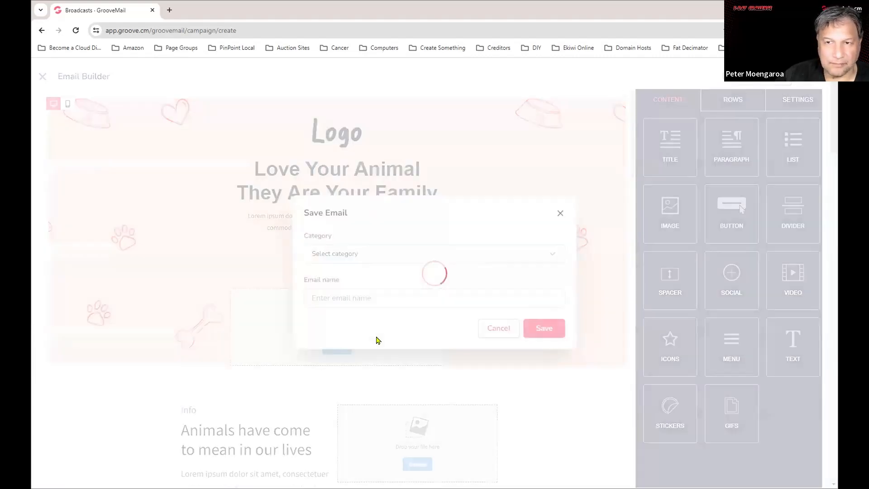
left_click(397, 249)
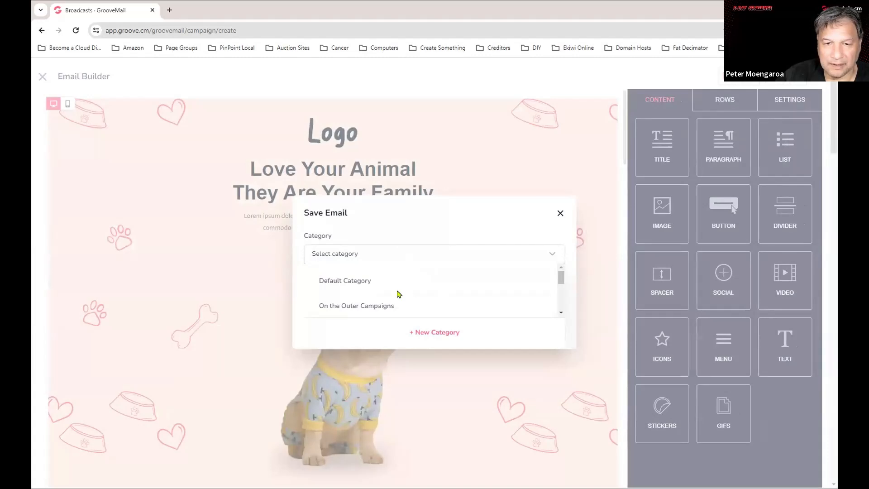
scroll(402, 296, "down", 3)
left_click(379, 272)
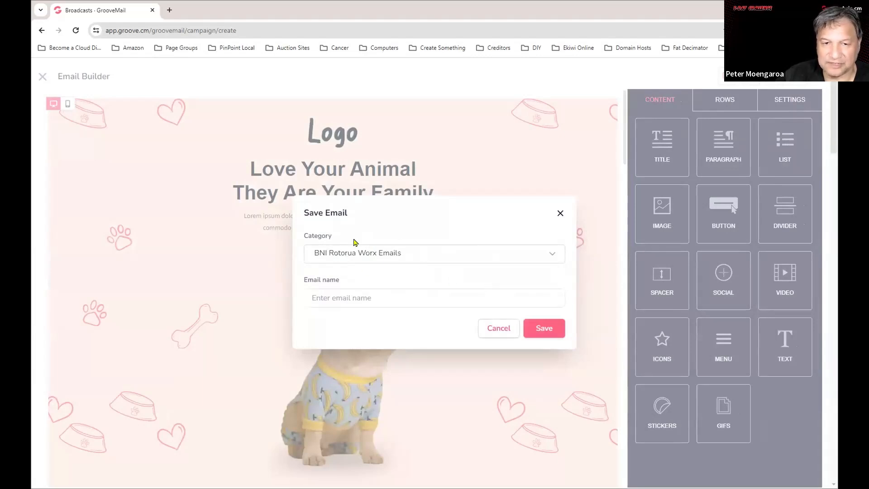
Replace the email name 'PinPoint Local' with 'BNI' and save it.
left_click(395, 296)
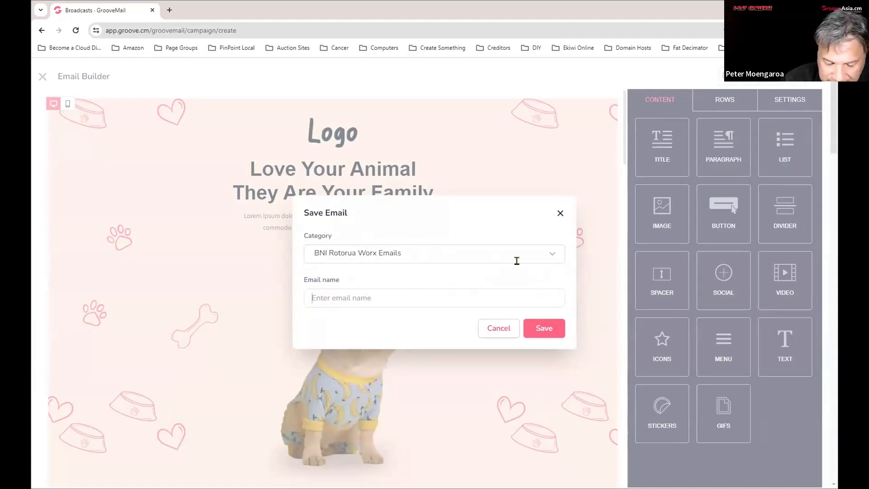
type("PinPoint Local")
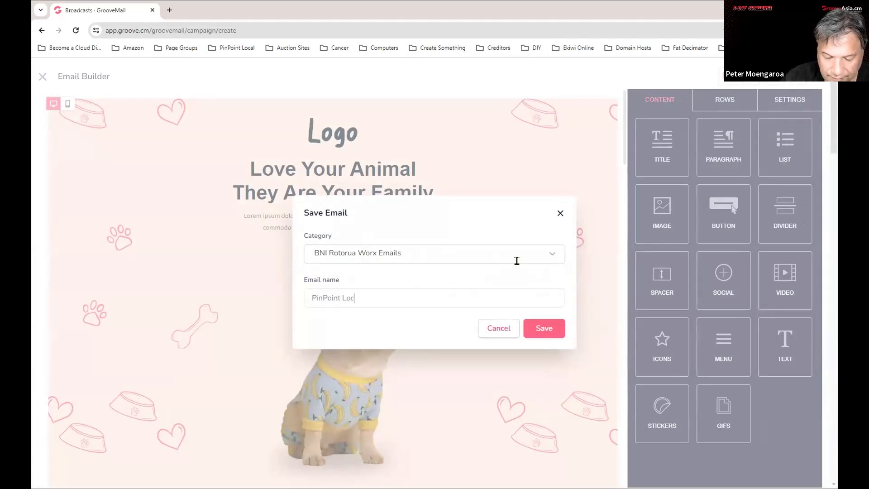
double_click(345, 295)
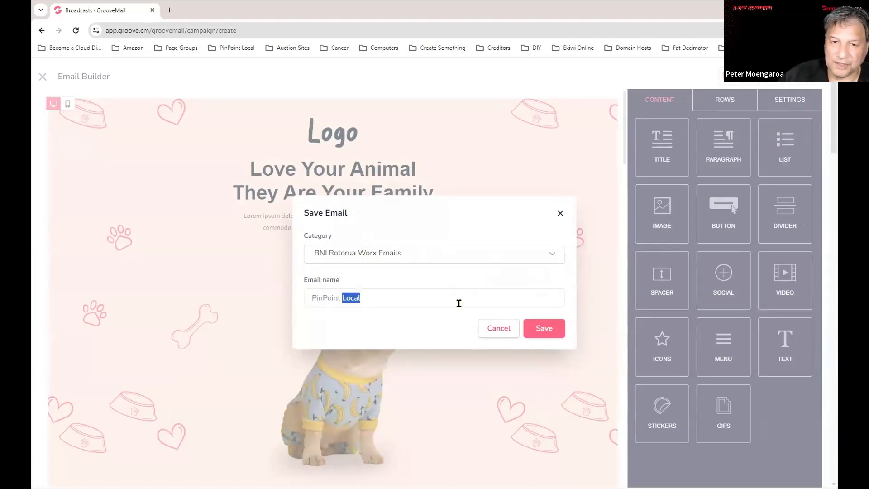
left_click(319, 303)
triple_click(318, 302)
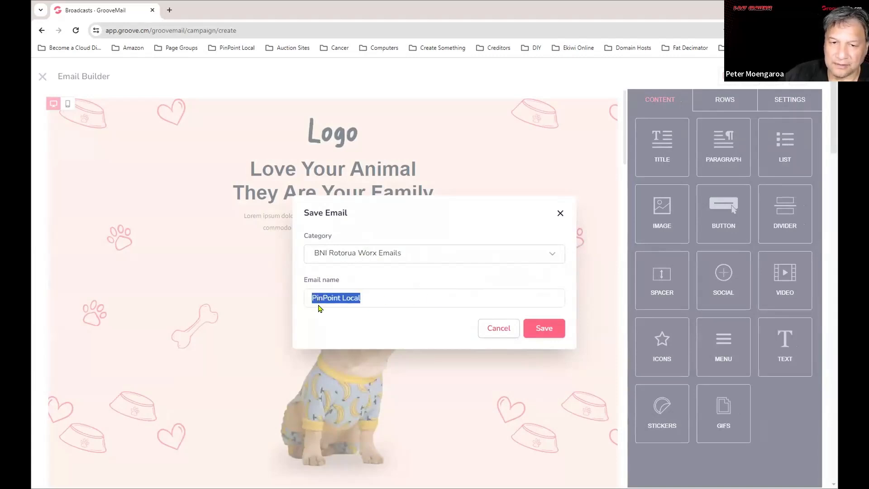
type("BNI")
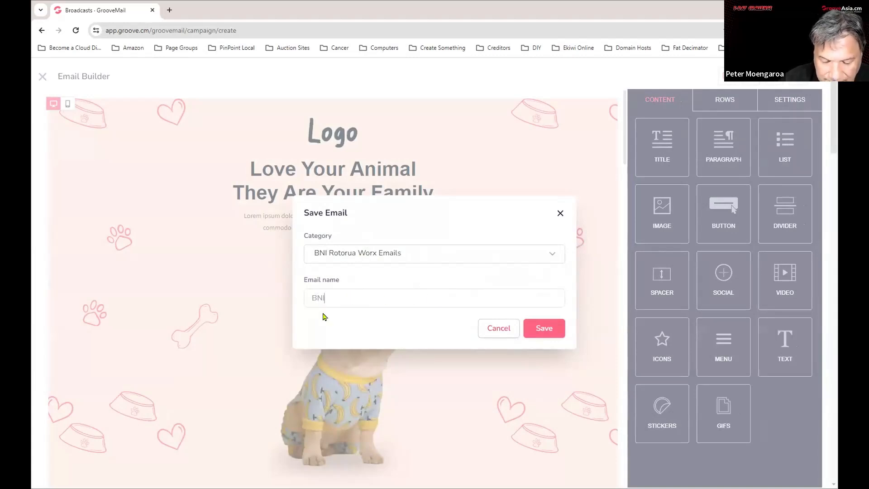
left_click(565, 329)
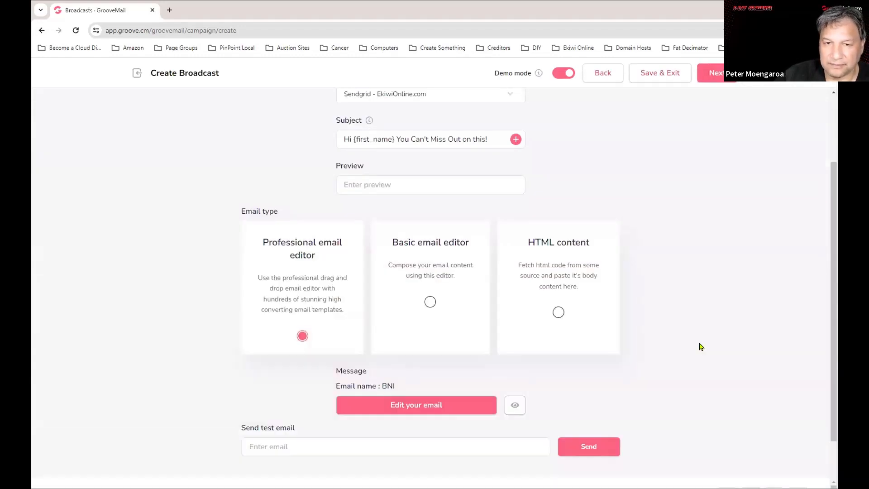
Scroll through the full preview of the pet-template email.
scroll(481, 305, "down", 2)
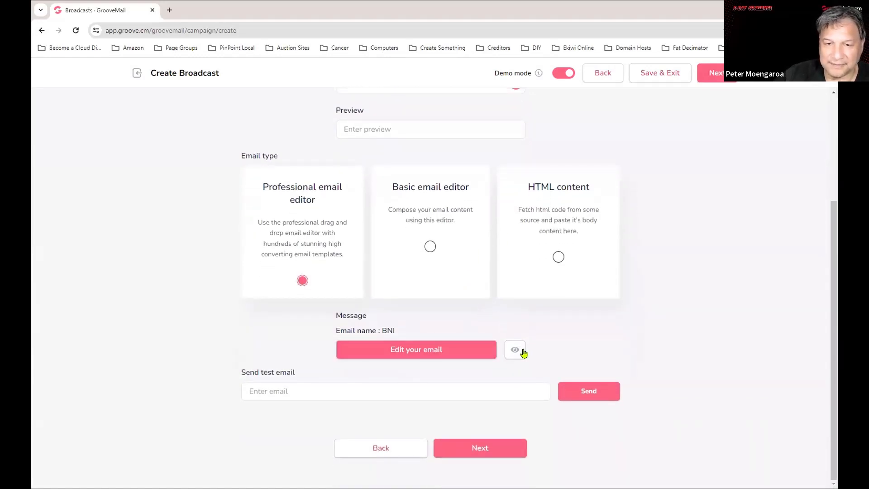
left_click(515, 351)
scroll(603, 381, "down", 20)
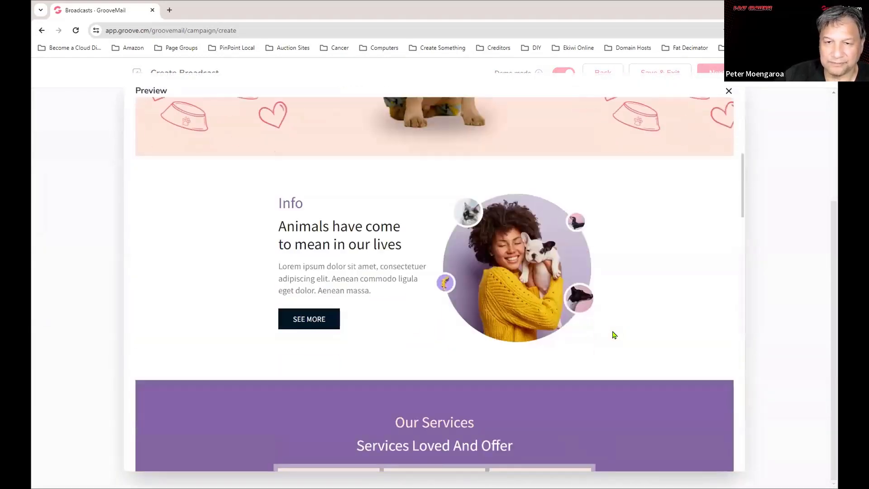
scroll(599, 353, "down", 5)
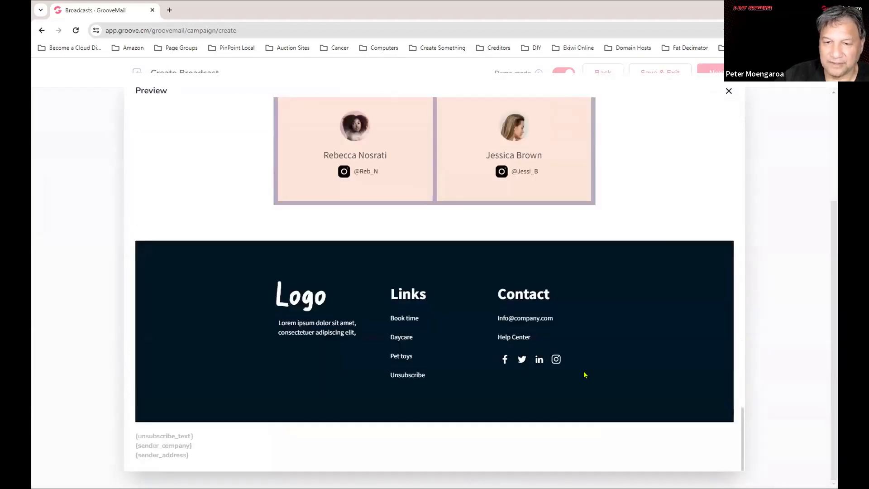
scroll(584, 375, "up", 20)
scroll(479, 318, "up", 8)
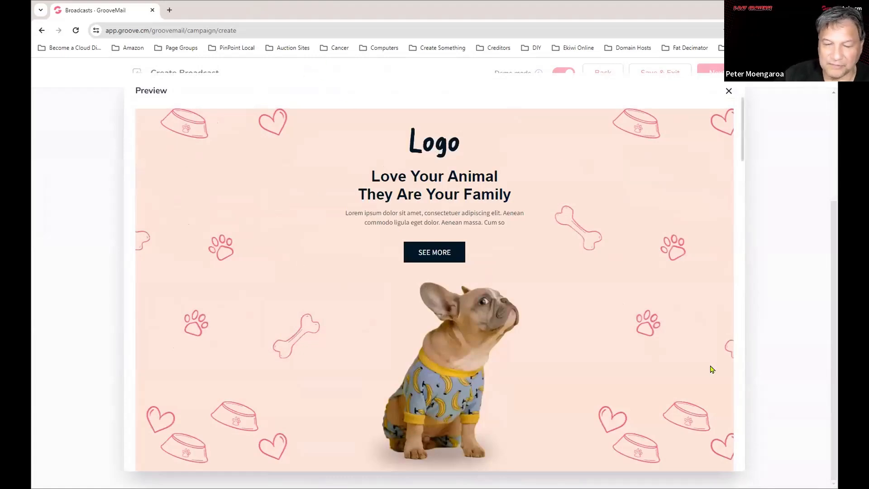
scroll(438, 381, "down", 8)
scroll(438, 387, "up", 8)
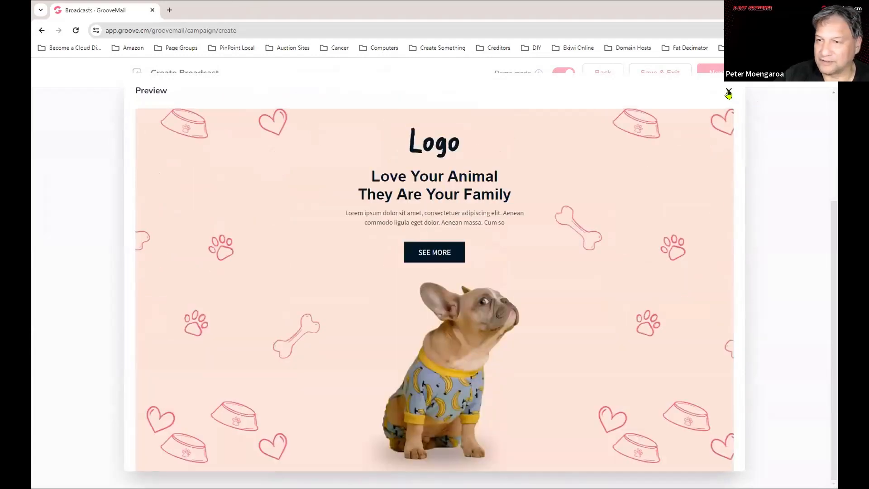
Close the preview and continue the broadcast to the Review step.
left_click(729, 91)
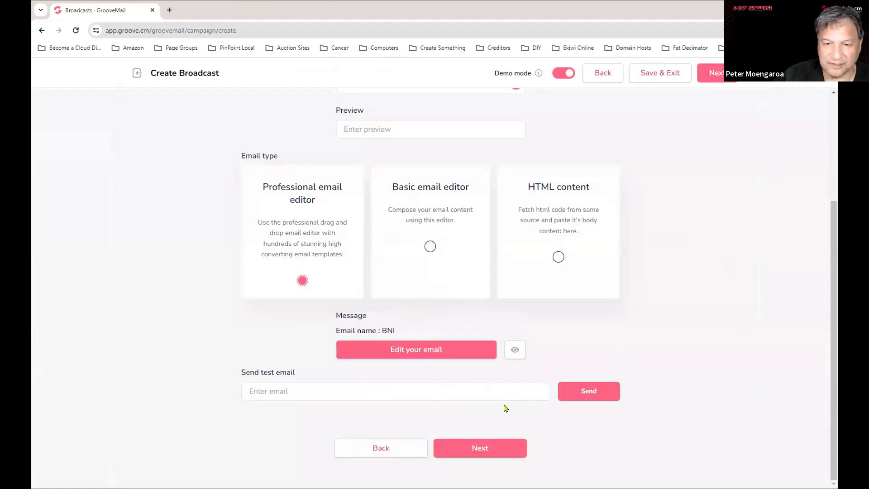
left_click(412, 390)
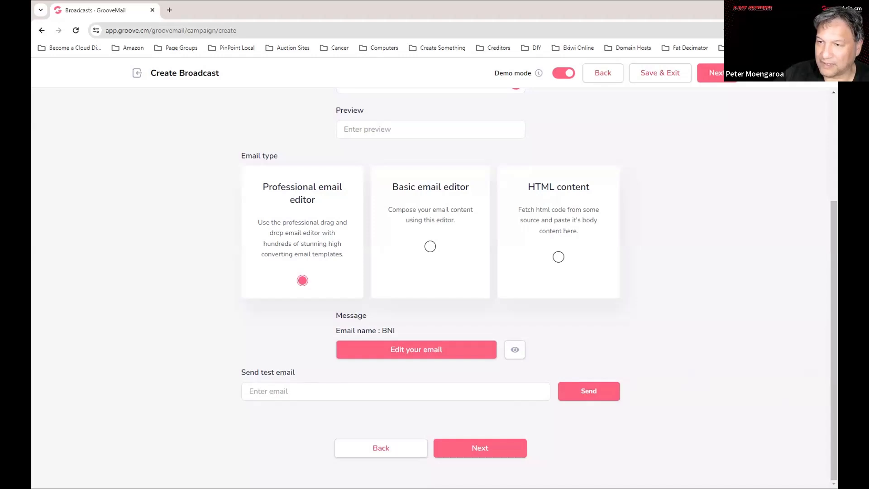
left_click(465, 449)
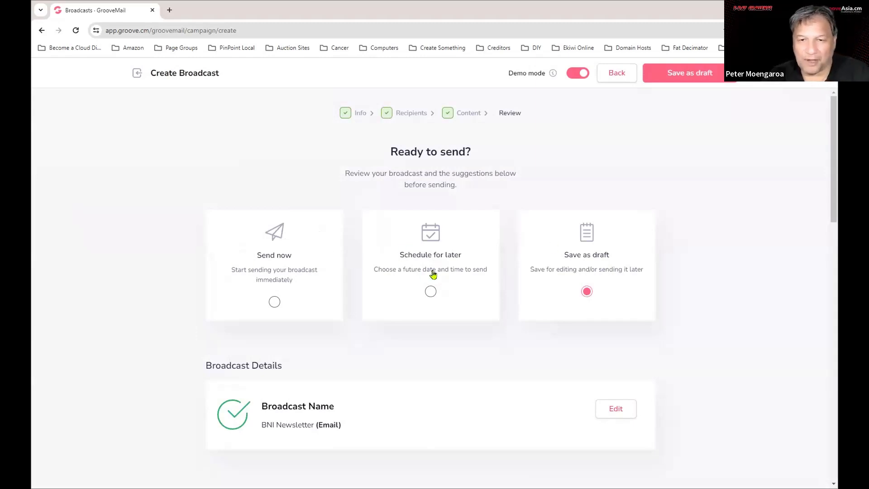
Schedule the BNI Newsletter for later, sending on February 16, 2024 at 20:50 EST.
left_click(434, 271)
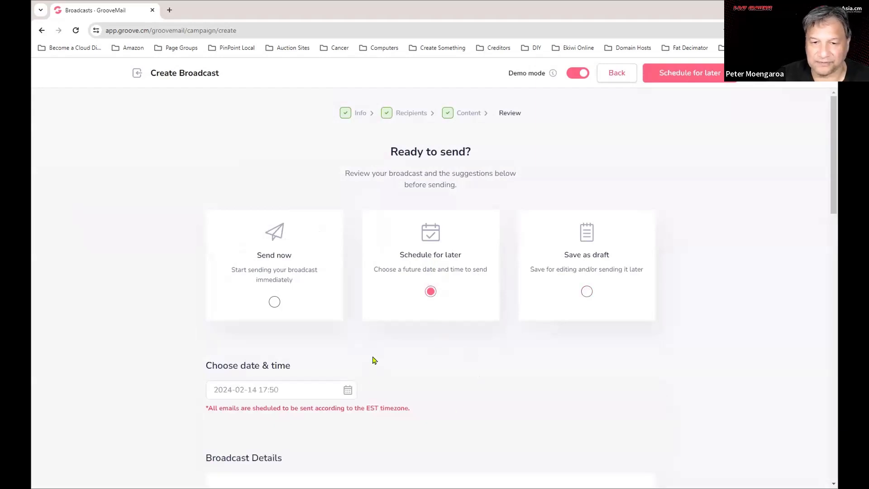
scroll(374, 359, "down", 5)
left_click(250, 153)
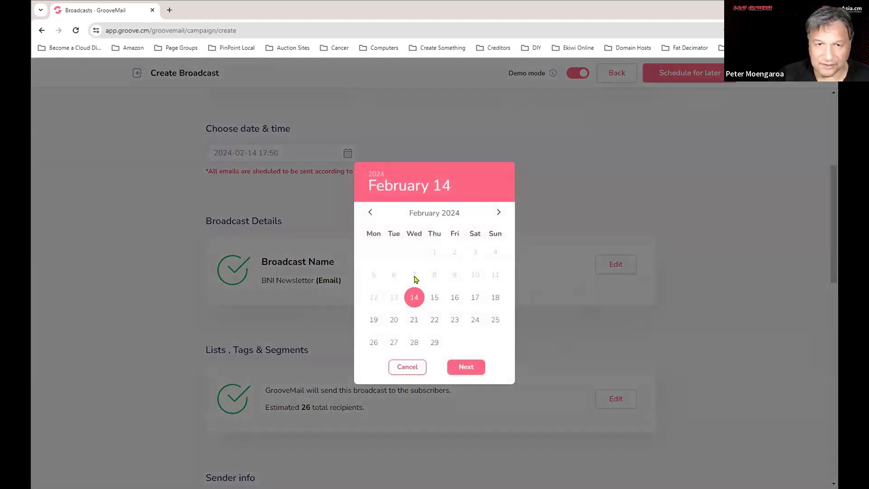
left_click(435, 299)
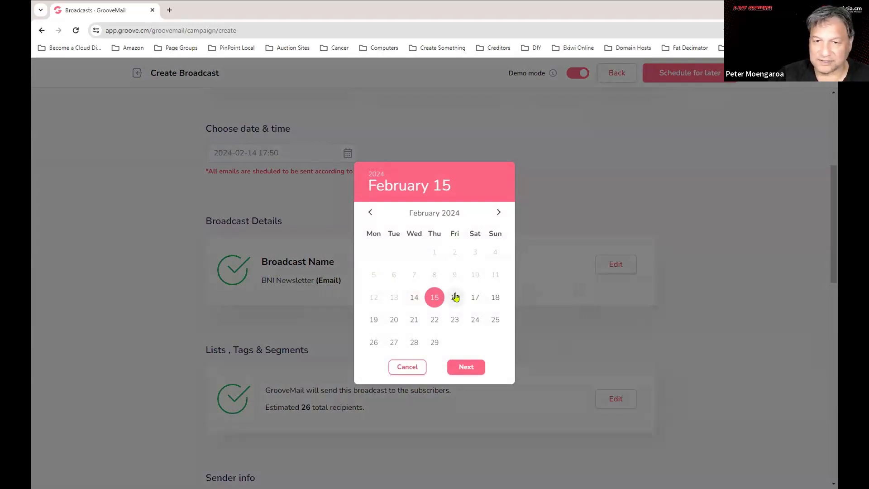
left_click(455, 297)
left_click(466, 367)
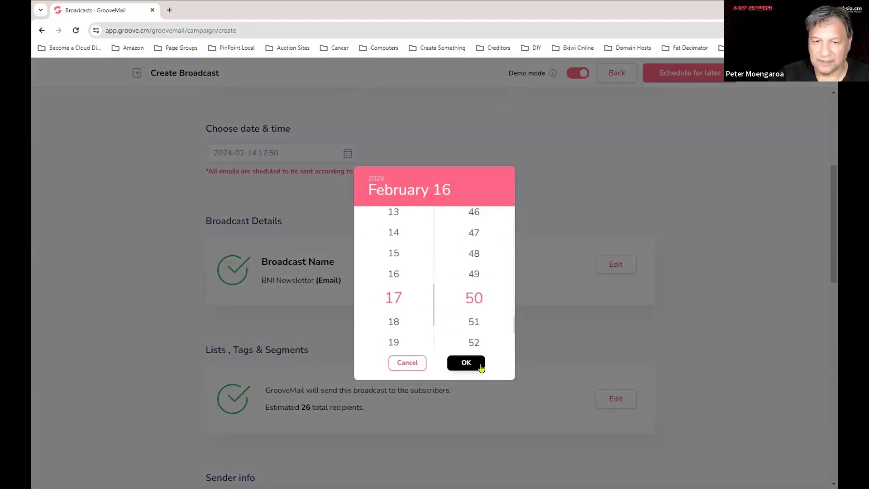
left_click(394, 323)
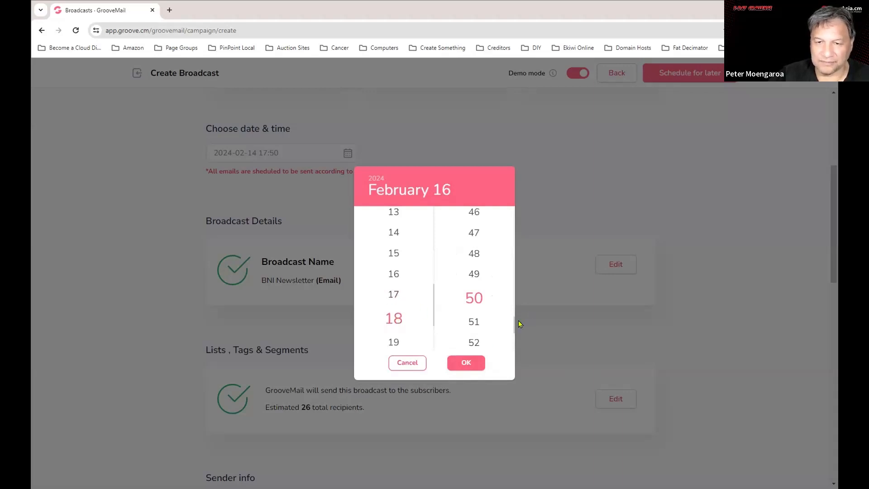
scroll(414, 303, "down", 2)
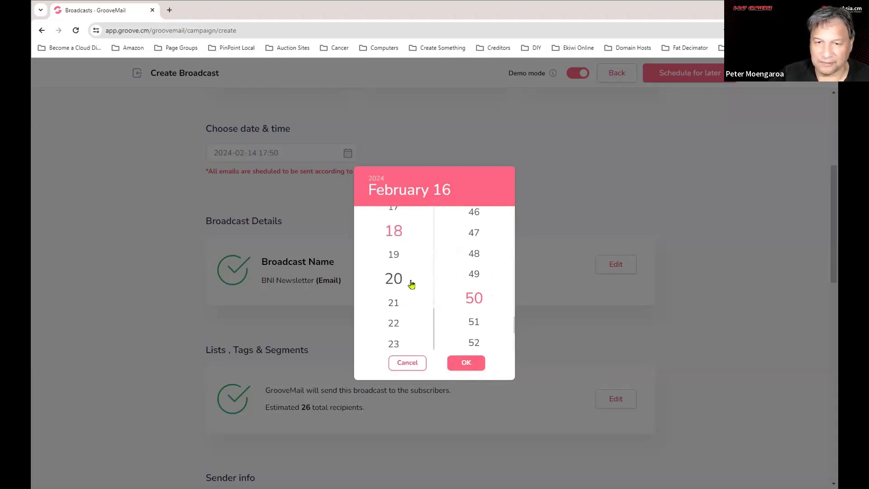
left_click(392, 277)
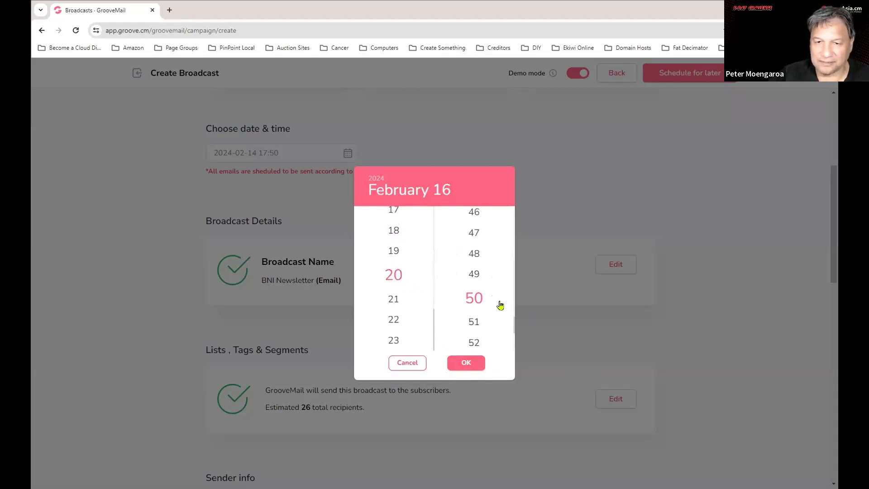
left_click(467, 362)
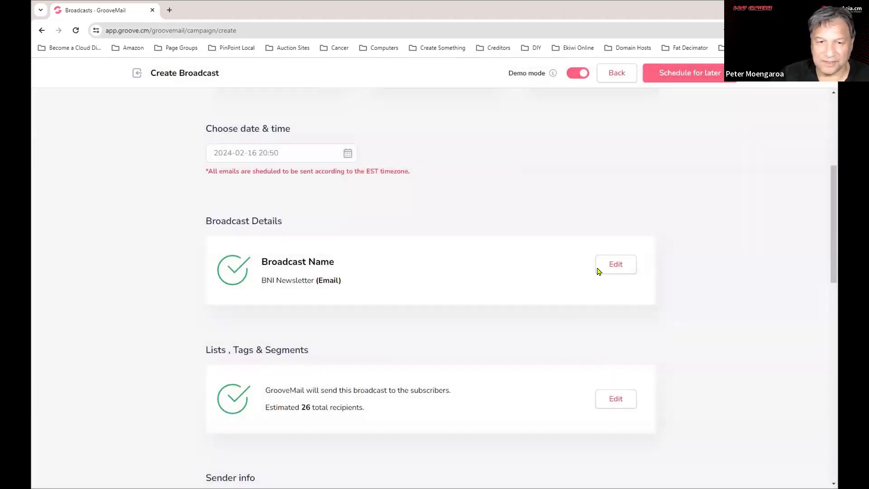
scroll(282, 190, "down", 4)
scroll(334, 158, "up", 2)
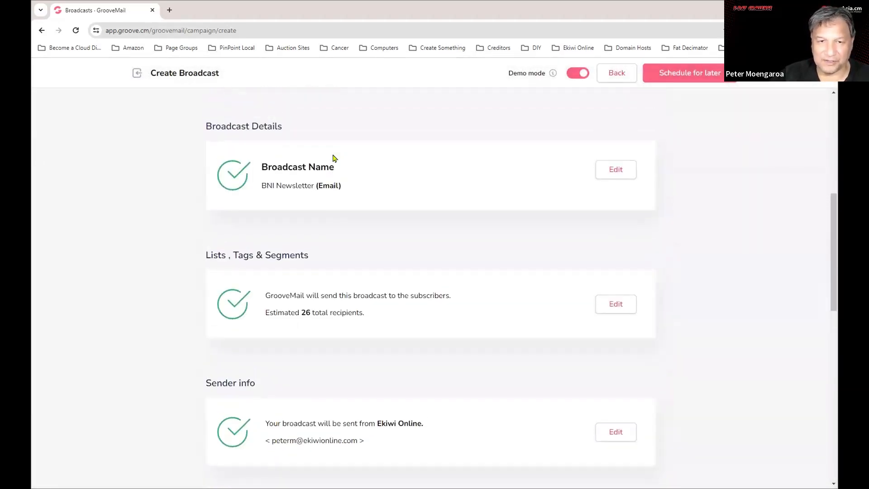
scroll(563, 275, "down", 3)
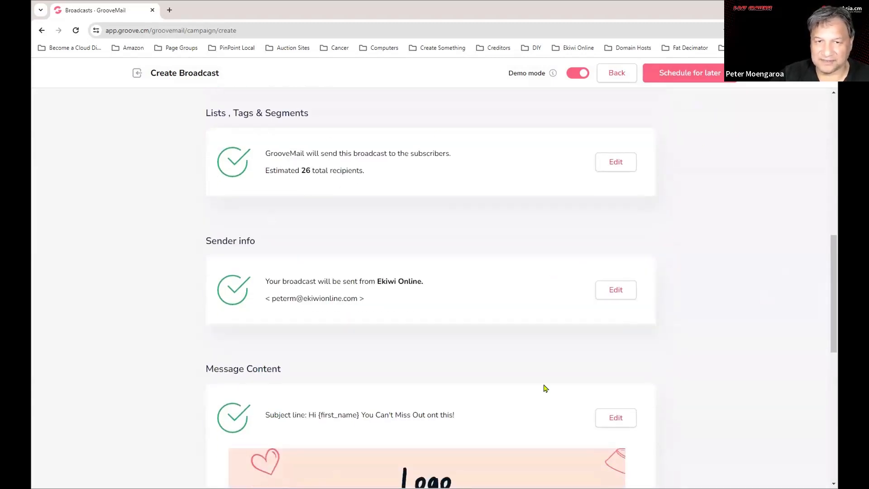
scroll(546, 387, "down", 1)
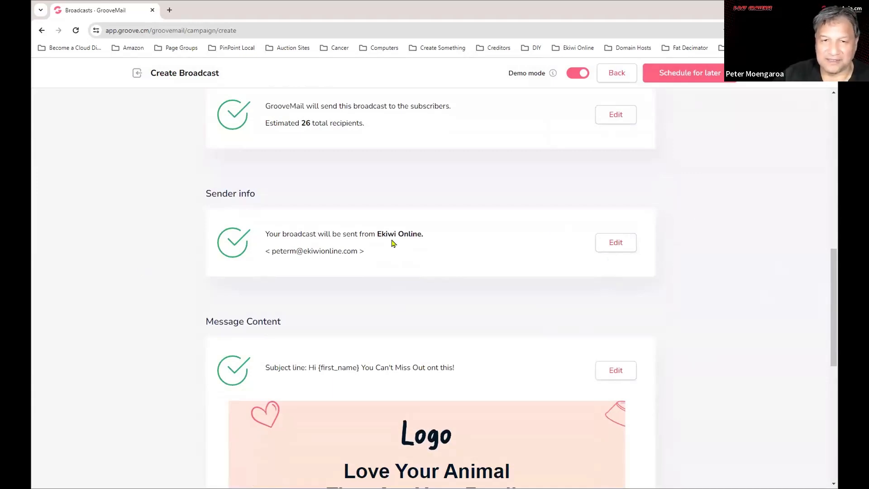
scroll(445, 287, "down", 10)
scroll(578, 291, "up", 4)
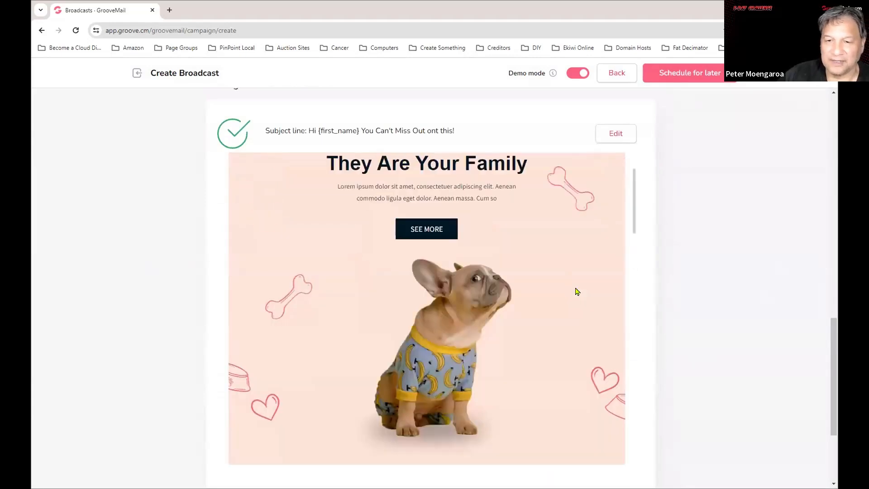
scroll(577, 291, "up", 2)
scroll(576, 289, "down", 6)
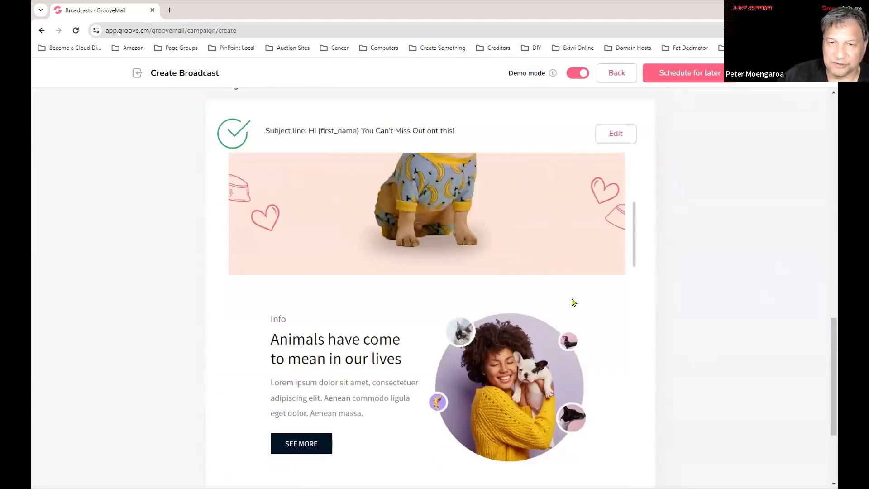
scroll(571, 304, "down", 12)
scroll(562, 315, "up", 1)
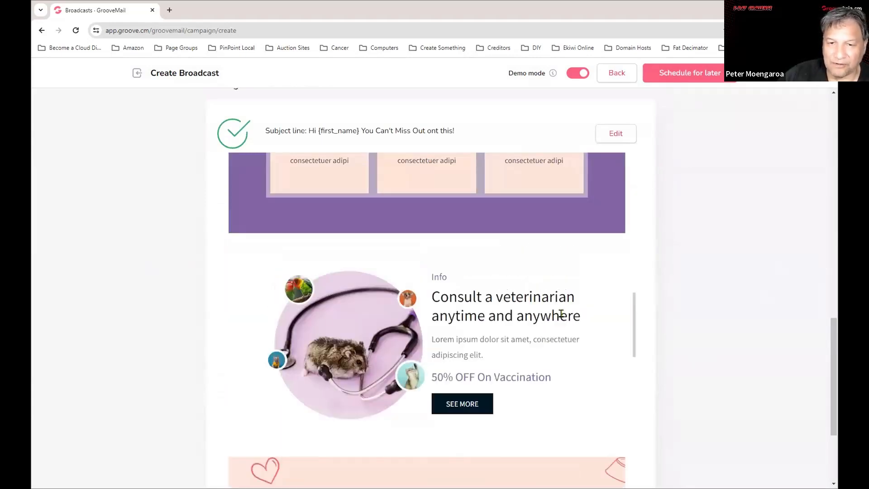
scroll(493, 255, "up", 15)
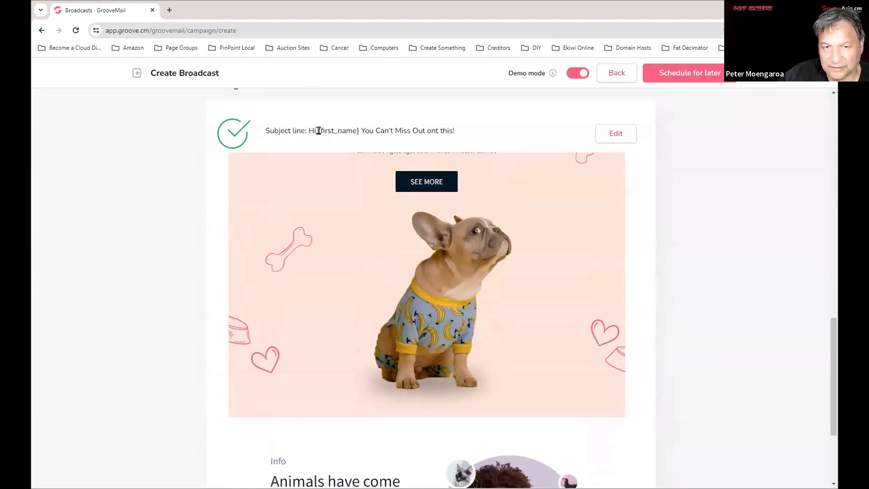
left_click_drag(317, 130, 361, 131)
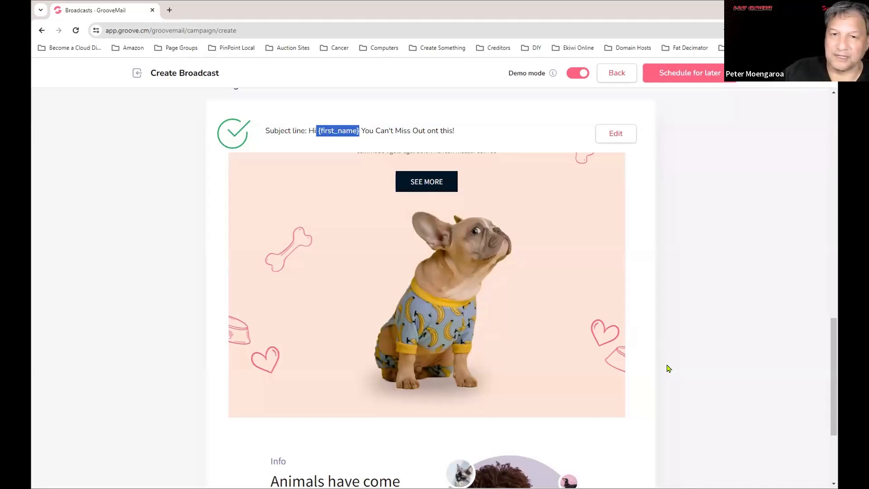
scroll(634, 354, "down", 3)
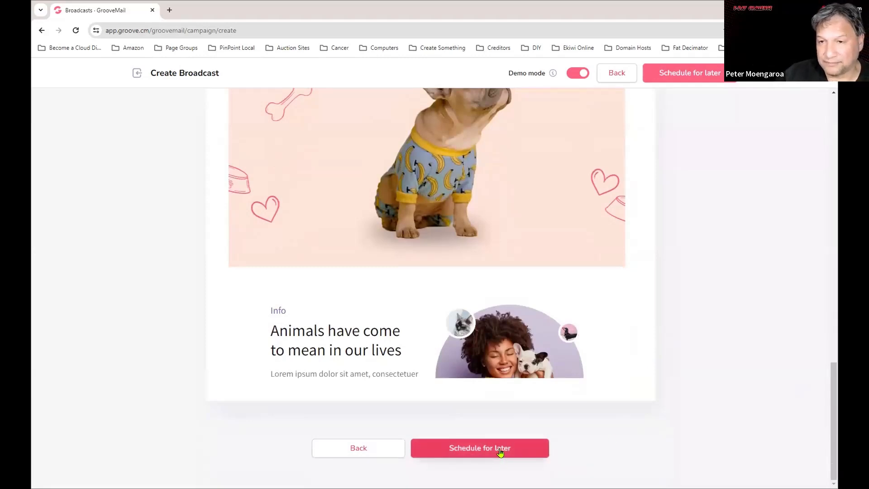
scroll(788, 190, "up", 15)
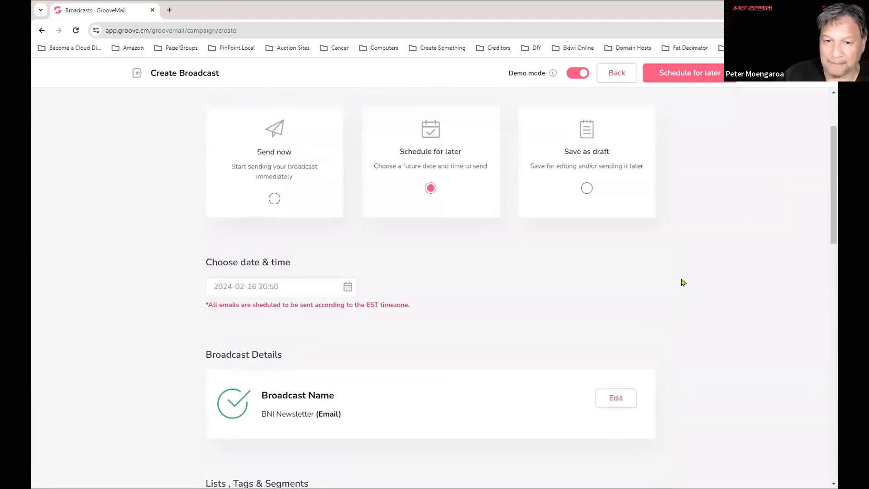
Go back from the Review step to the broadcast's Content step.
scroll(683, 282, "up", 2)
scroll(648, 371, "down", 4)
scroll(648, 371, "up", 4)
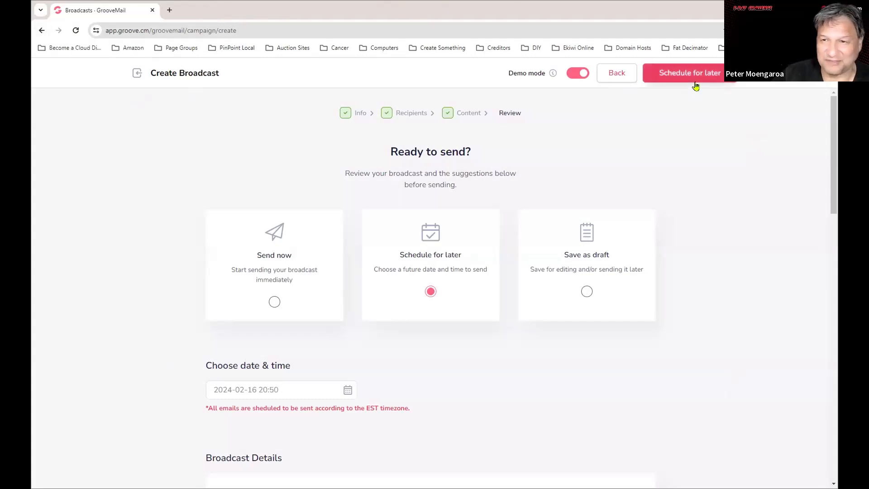
left_click(616, 73)
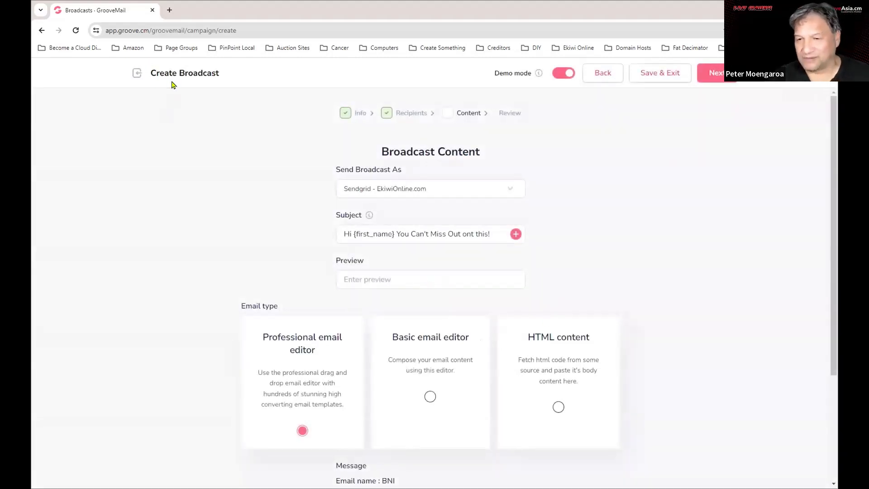
left_click(588, 78)
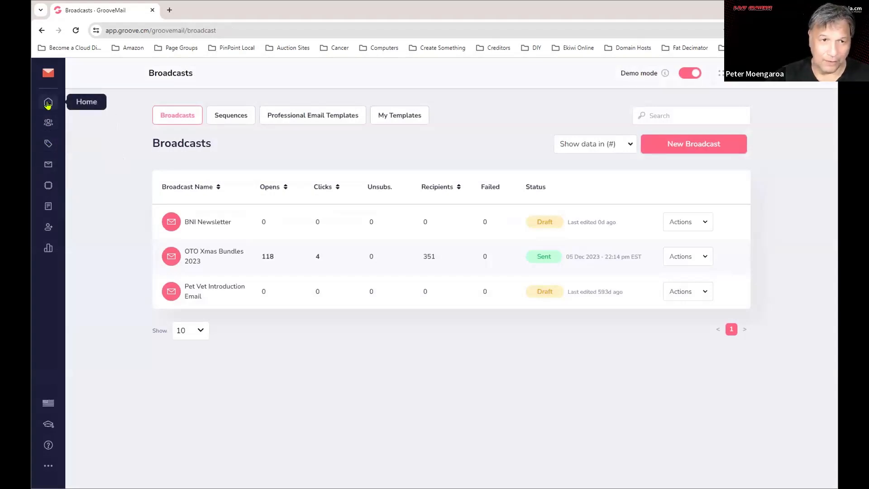
left_click(48, 164)
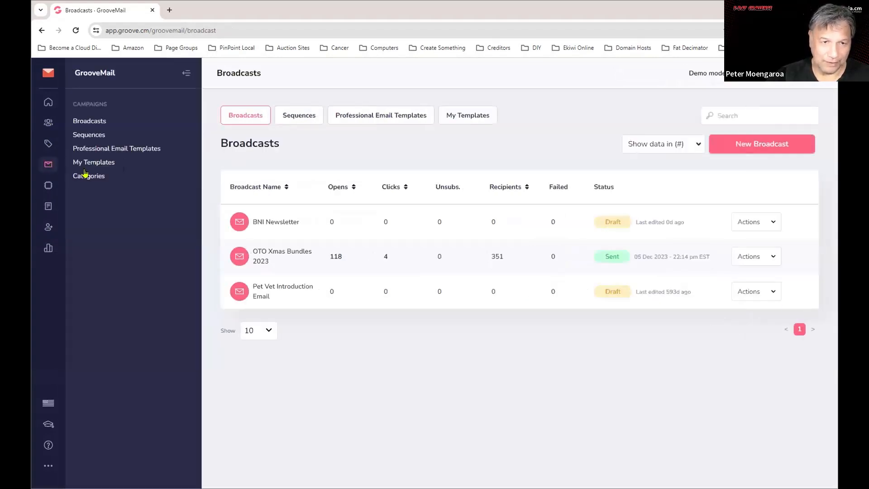
left_click(82, 136)
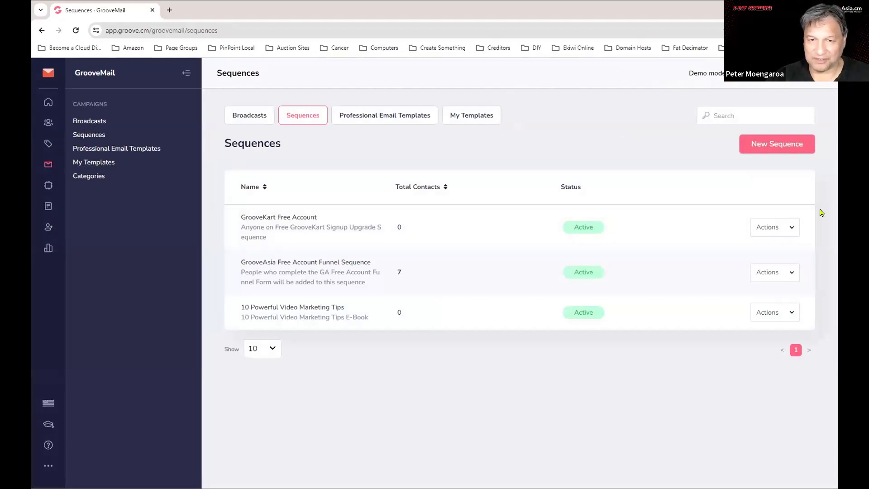
left_click(781, 234)
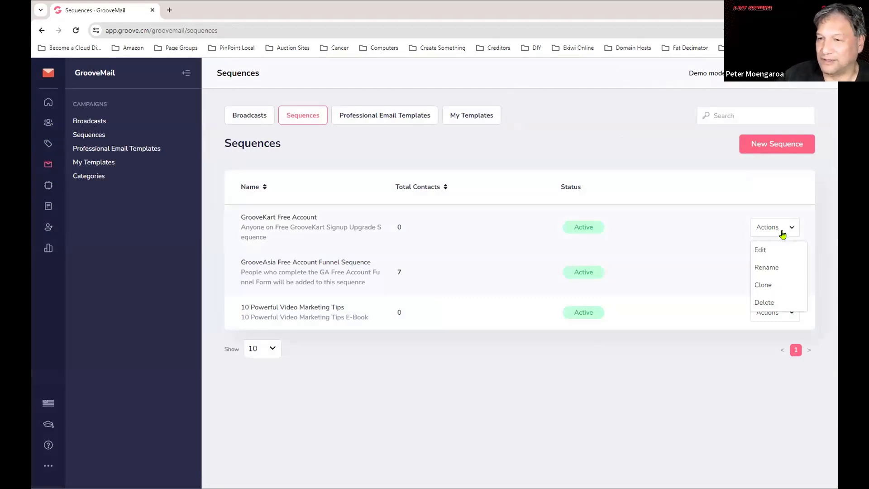
left_click(760, 250)
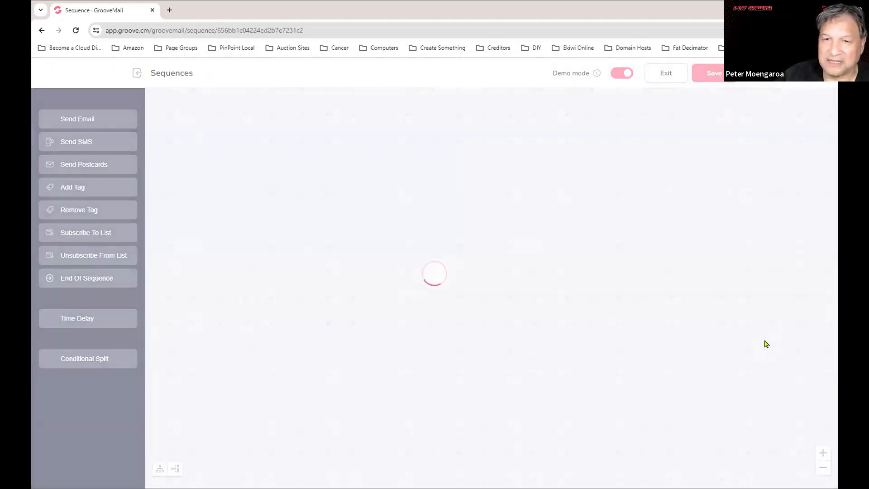
scroll(567, 335, "down", 2)
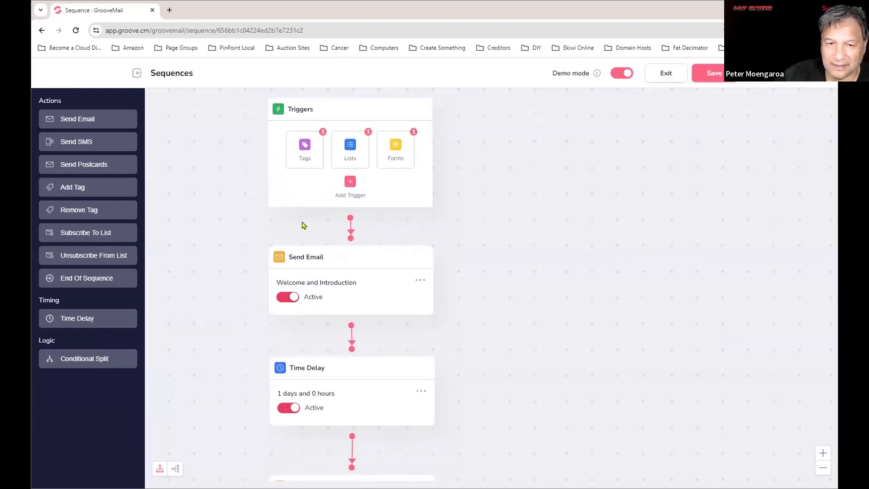
left_click(138, 74)
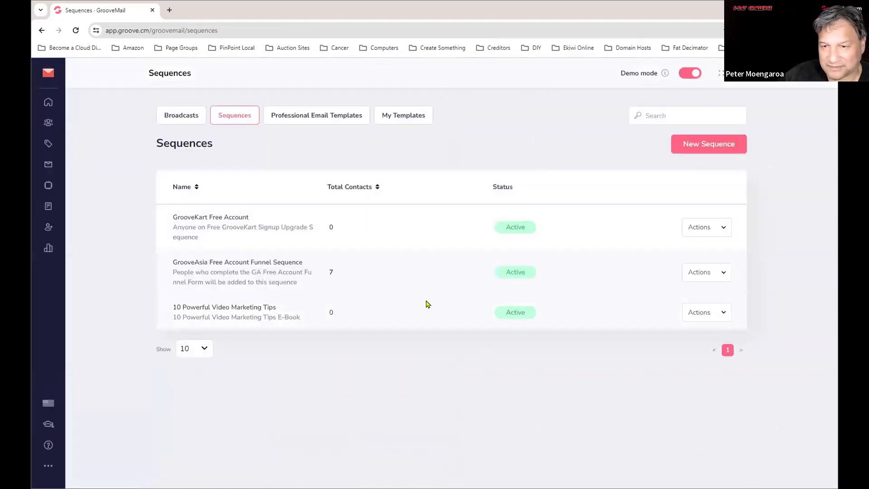
Edit the GrooveAsia Free Account Funnel Sequence and pan across its Send Email and 1-day delay steps.
left_click(716, 277)
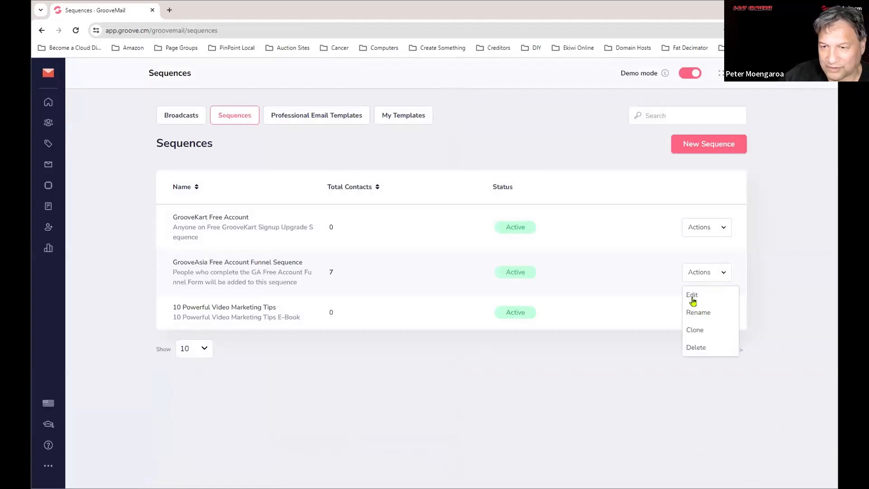
left_click(692, 296)
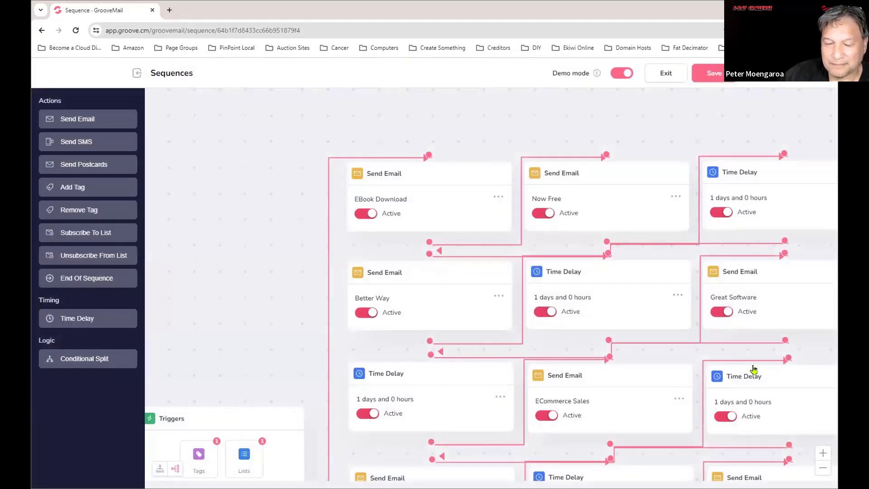
scroll(631, 334, "down", 1)
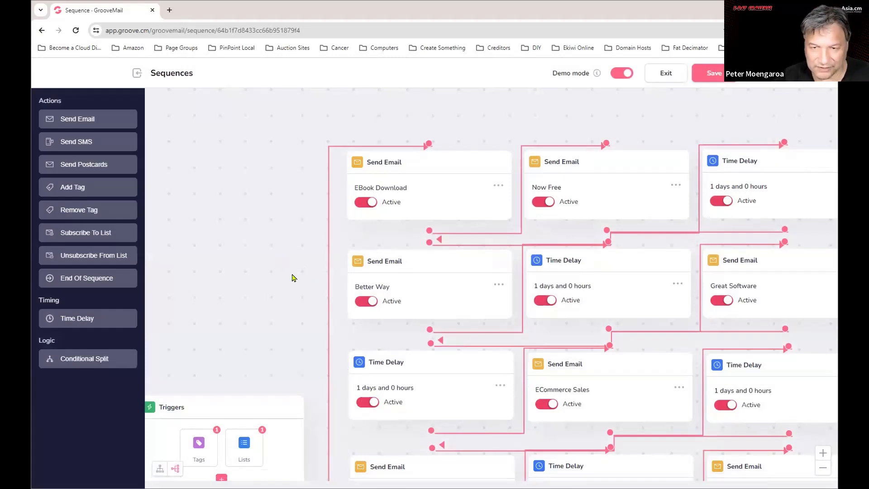
scroll(292, 277, "down", 4)
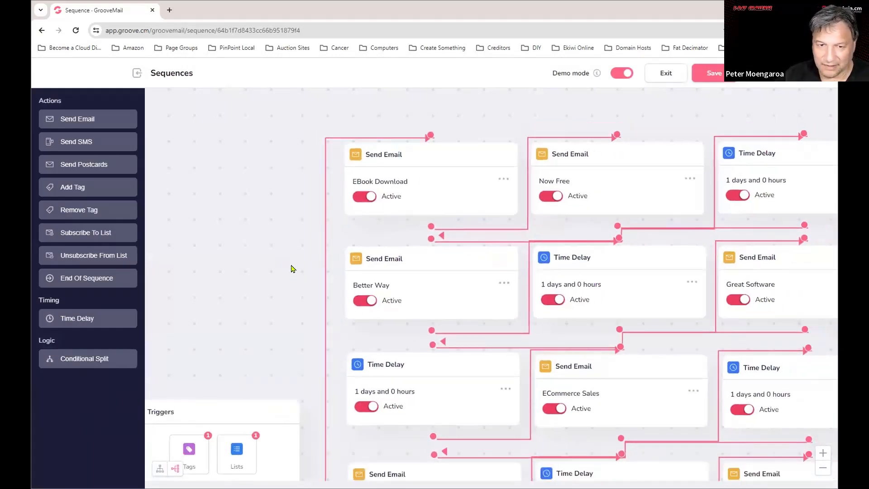
scroll(292, 277, "down", 2)
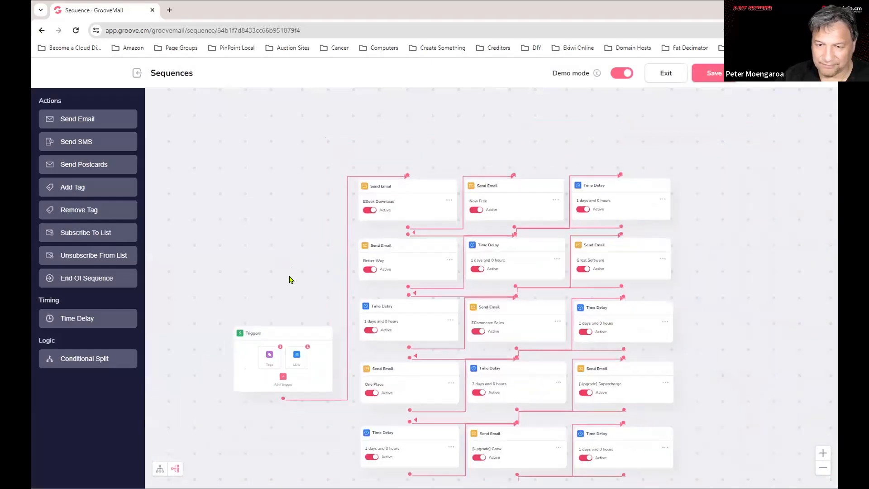
left_click_drag(746, 364, 704, 289)
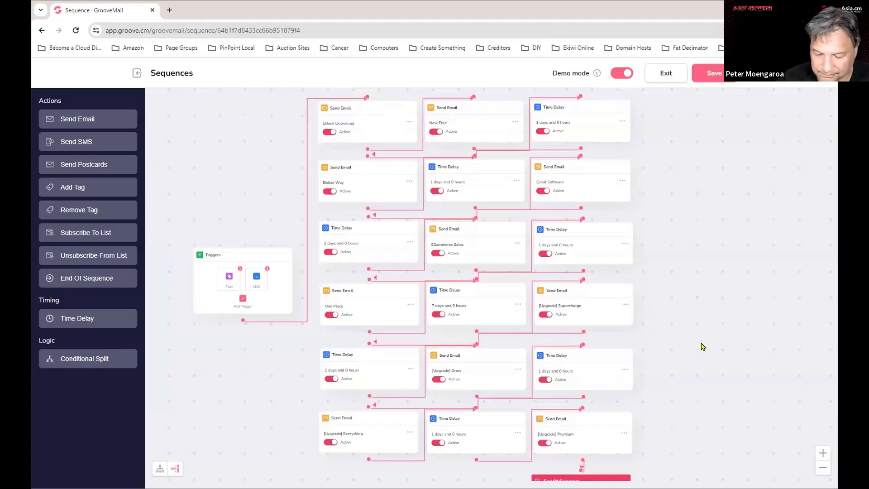
scroll(727, 316, "down", 1)
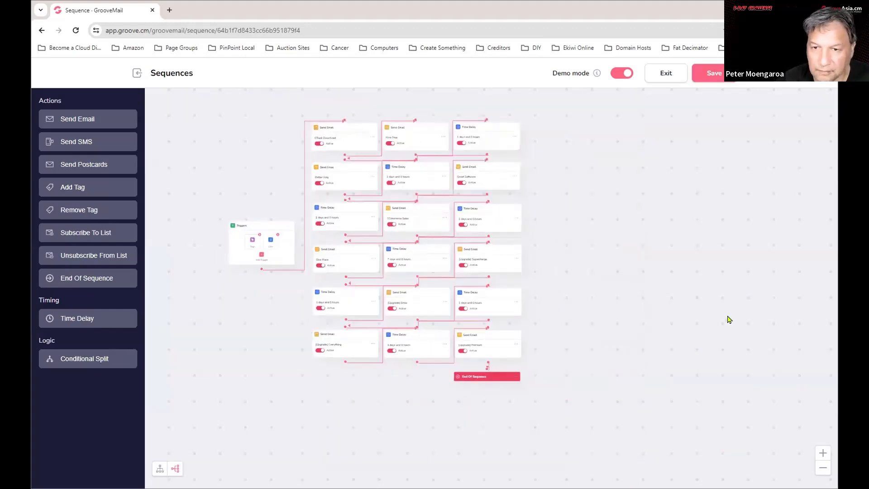
scroll(706, 321, "up", 4)
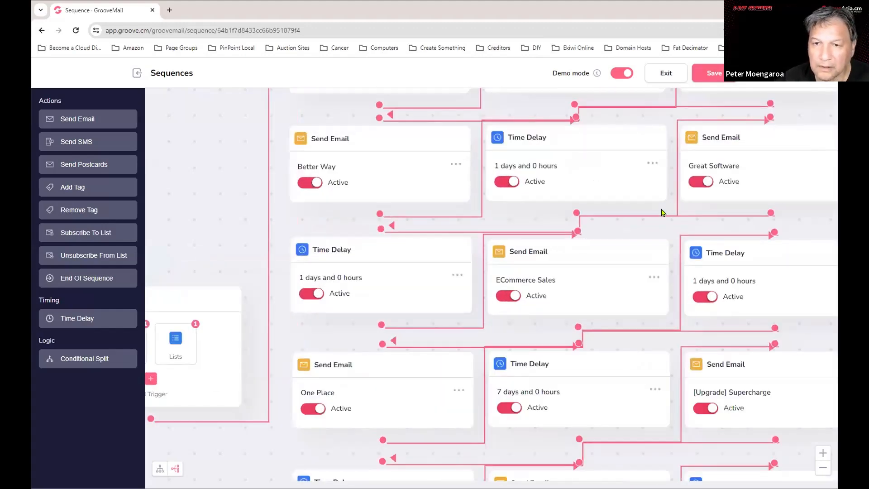
left_click_drag(231, 162, 146, 329)
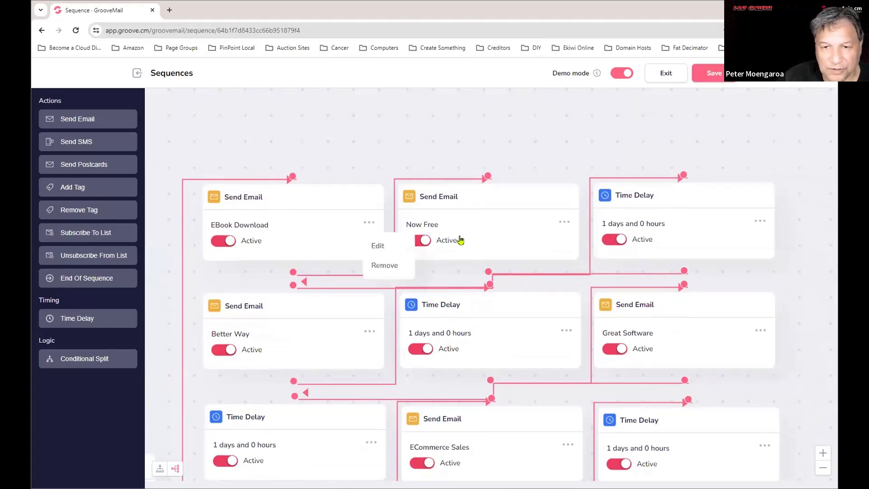
left_click(565, 221)
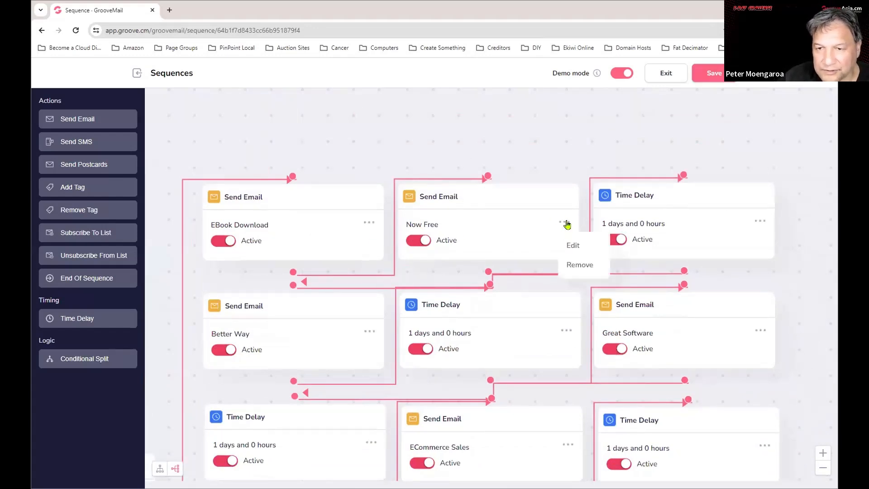
left_click(569, 246)
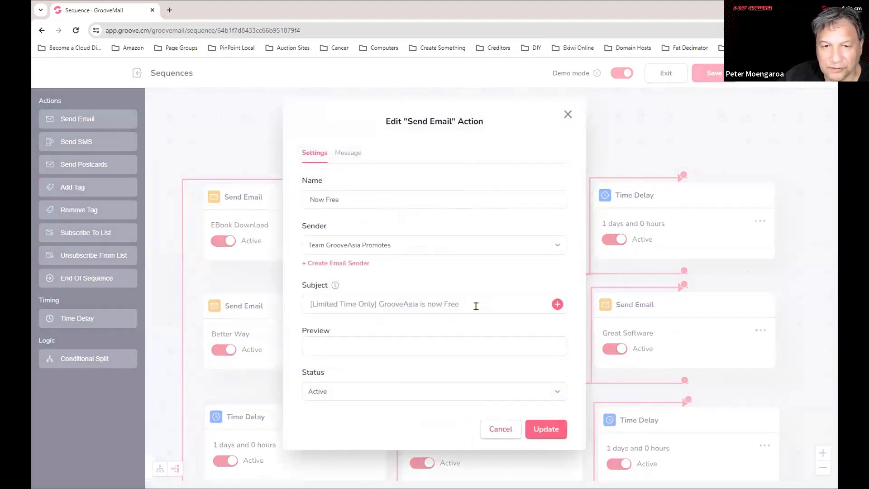
left_click(347, 152)
scroll(501, 372, "down", 1)
scroll(501, 372, "down", 15)
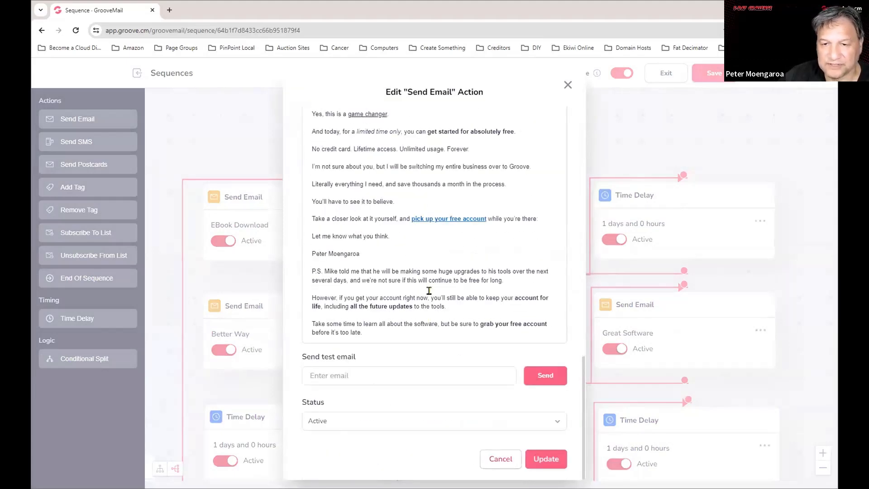
scroll(429, 289, "up", 12)
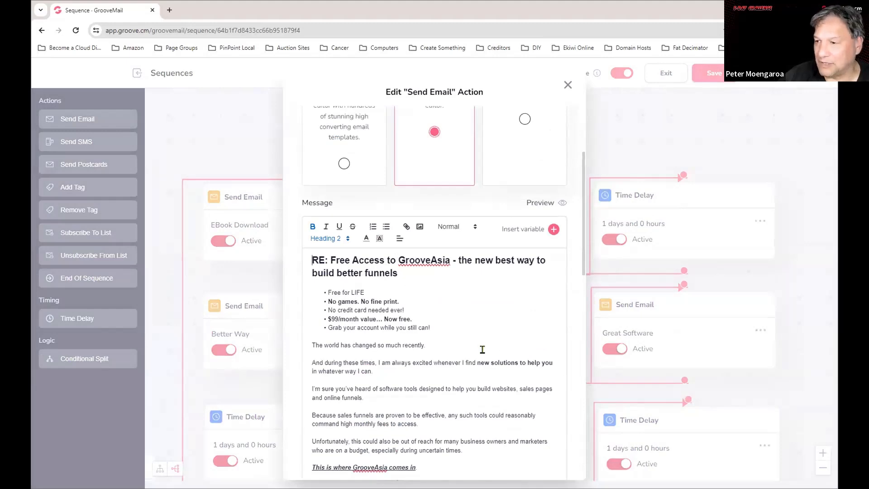
scroll(482, 349, "up", 3)
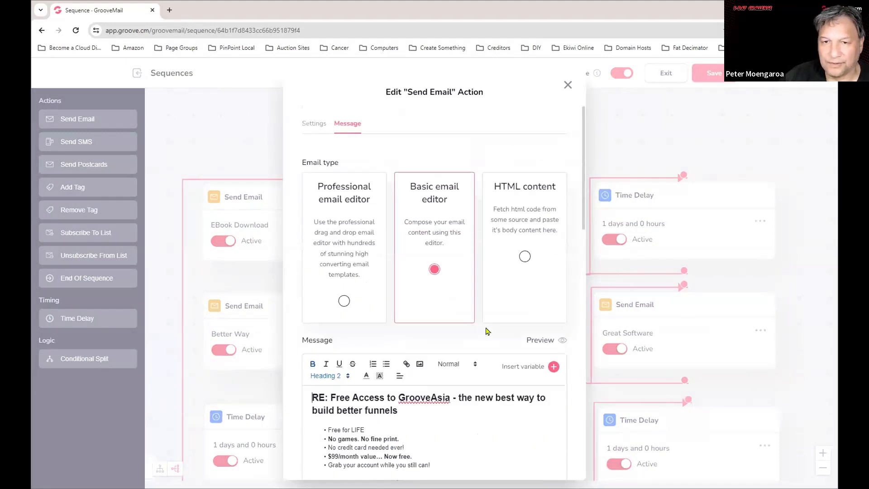
left_click(567, 84)
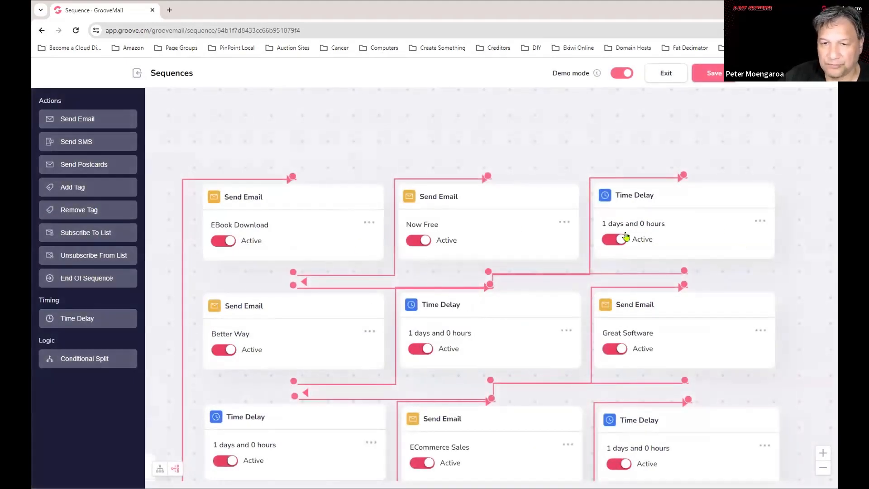
left_click_drag(429, 142, 817, 72)
left_click_drag(398, 320, 330, 197)
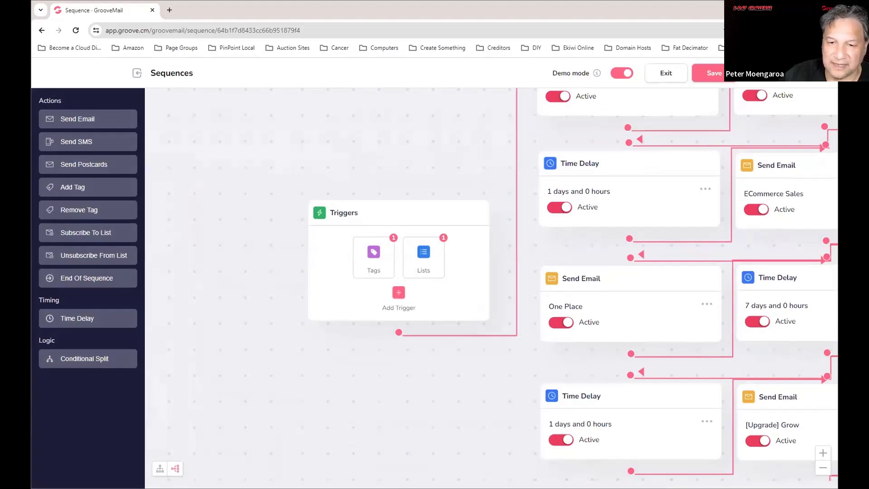
left_click_drag(328, 436, 184, 392)
left_click_drag(306, 401, 251, 488)
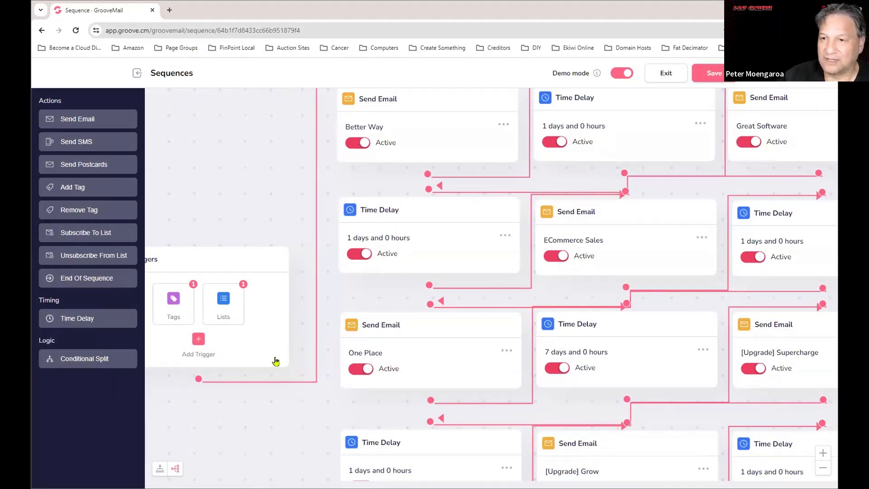
left_click_drag(249, 224, 230, 341)
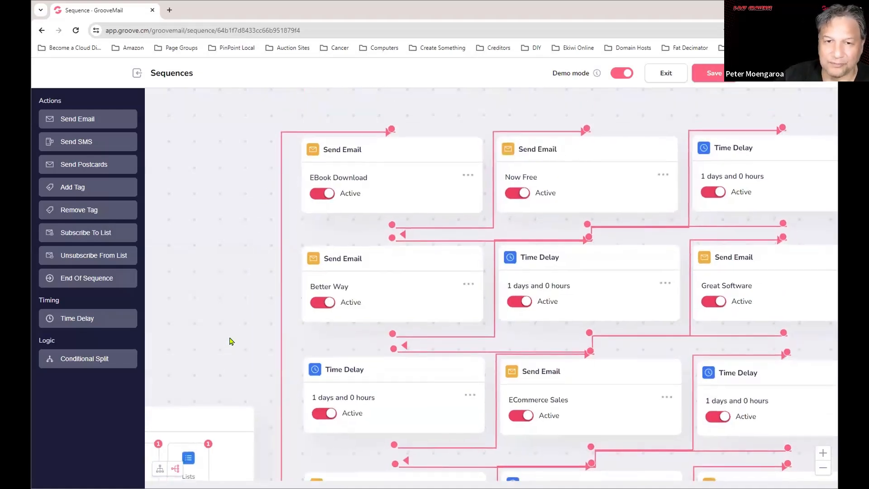